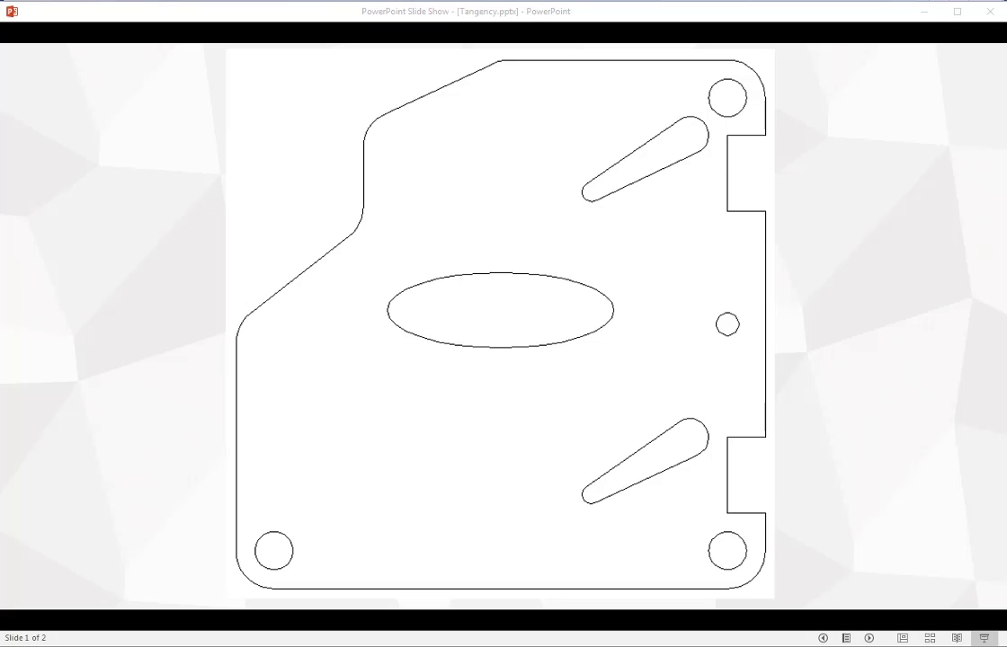
Switch from the slide show to VCarve Pro and start the stopwatch.
{"action": "key", "text": "alt+Tab"}
{"action": "key", "text": "alt+Tab"}
{"action": "key", "text": "alt+Tab"}
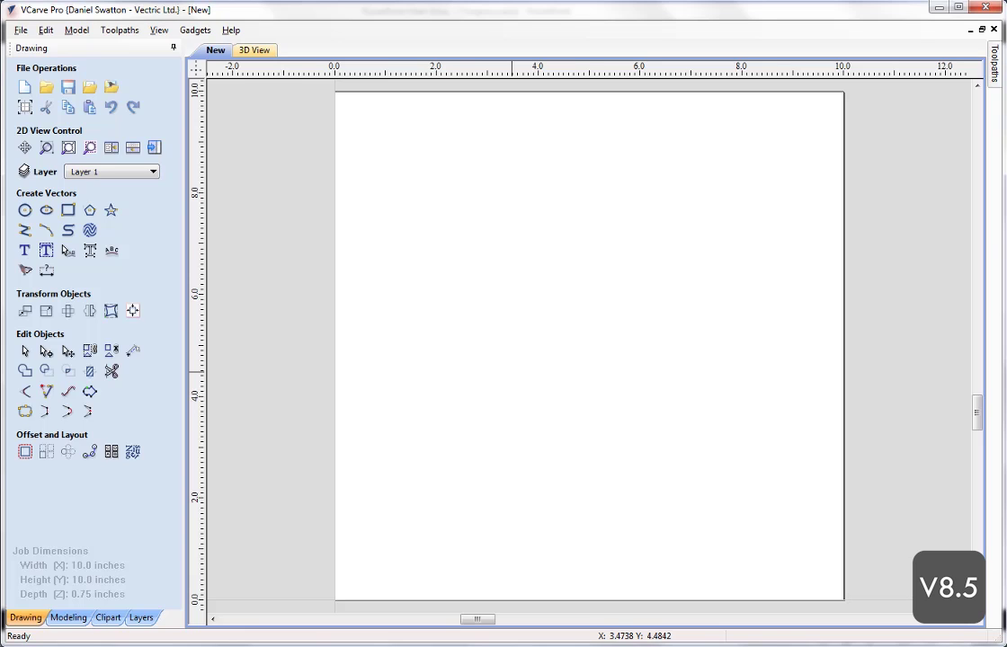
{"action": "key", "text": "alt+Tab"}
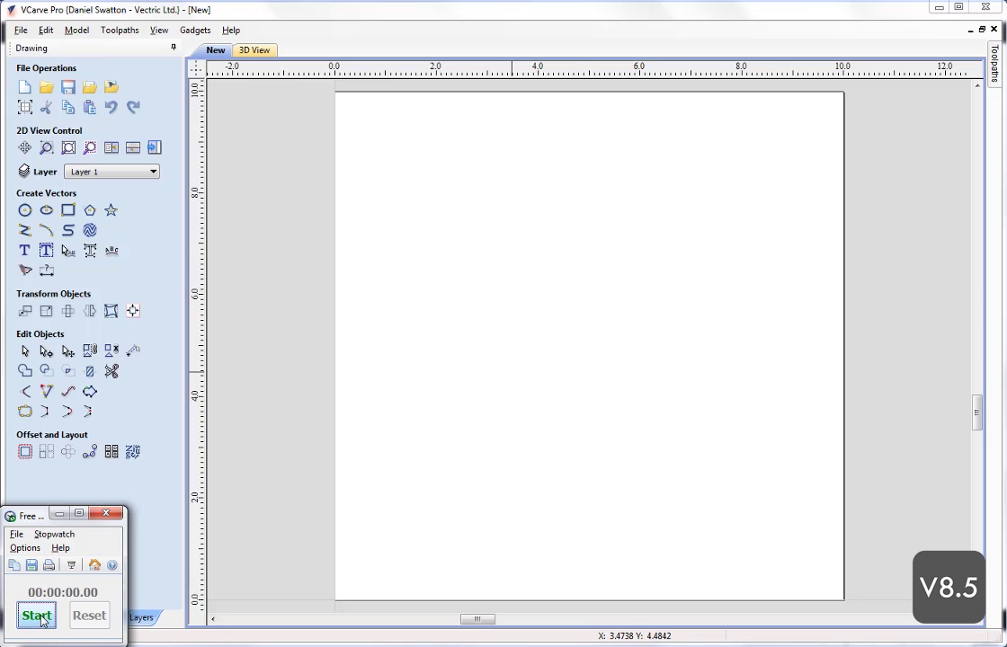
{"action": "left_click", "coordinate": [37, 617]}
Start a polyline at X 5.5, Y 8 and add a horizontal segment with dx 2.5.
{"action": "left_click", "coordinate": [25, 230]}
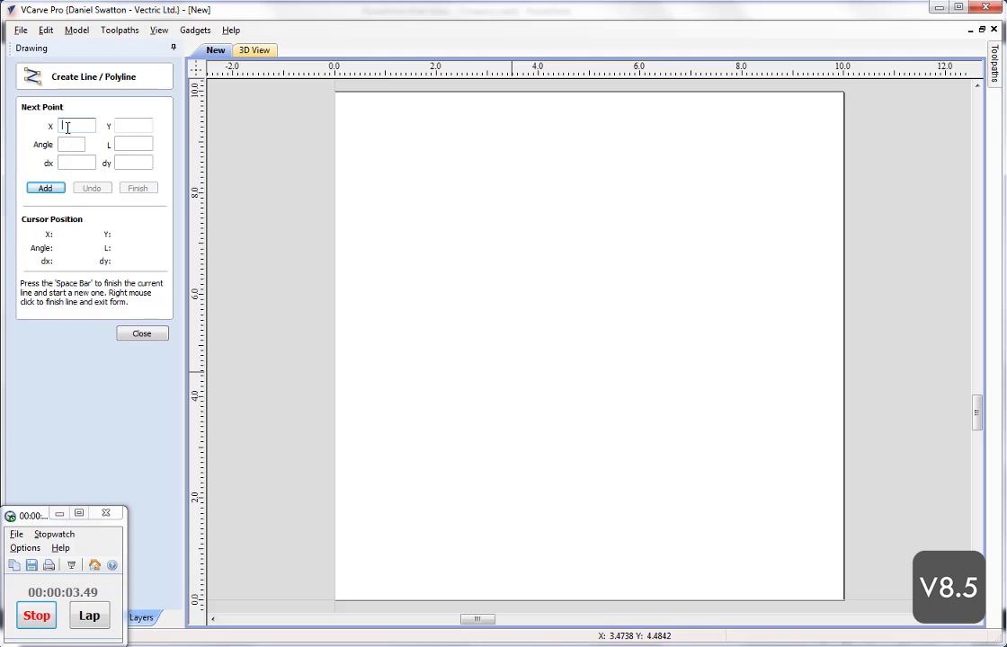
{"action": "type", "text": "5.5"}
{"action": "left_click", "coordinate": [131, 127]}
{"action": "type", "text": "8"}
{"action": "left_click", "coordinate": [52, 188]}
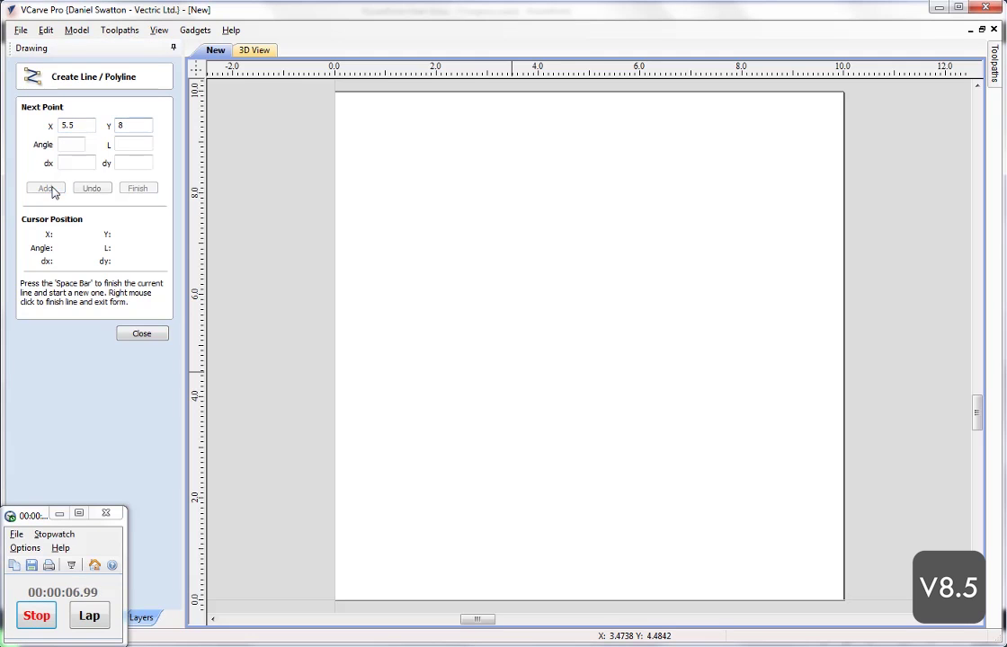
{"action": "left_click", "coordinate": [82, 164]}
{"action": "type", "text": "2.5"}
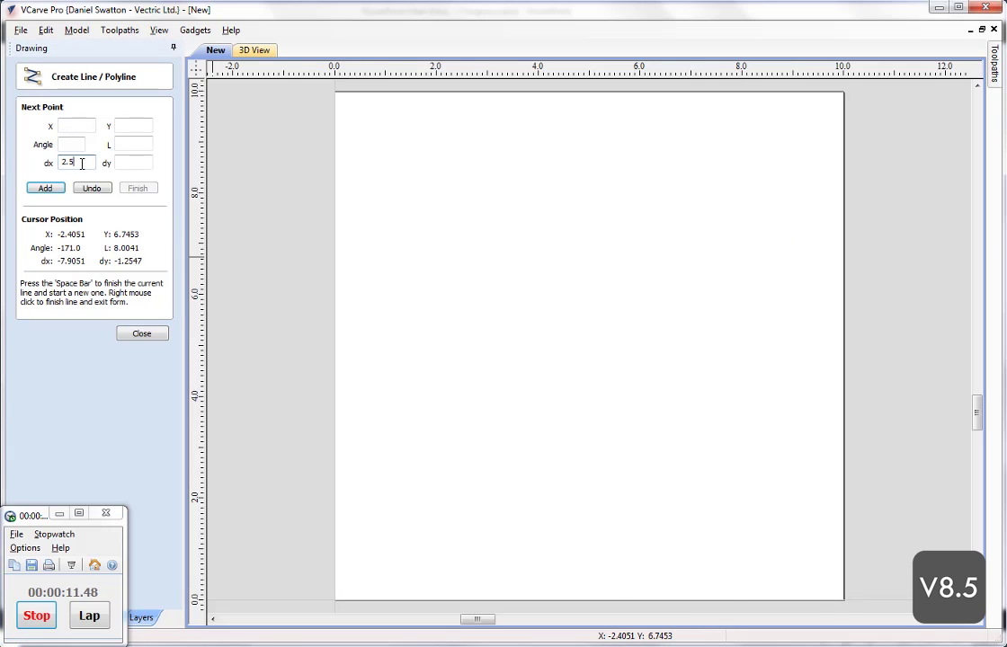
{"action": "left_click", "coordinate": [46, 188]}
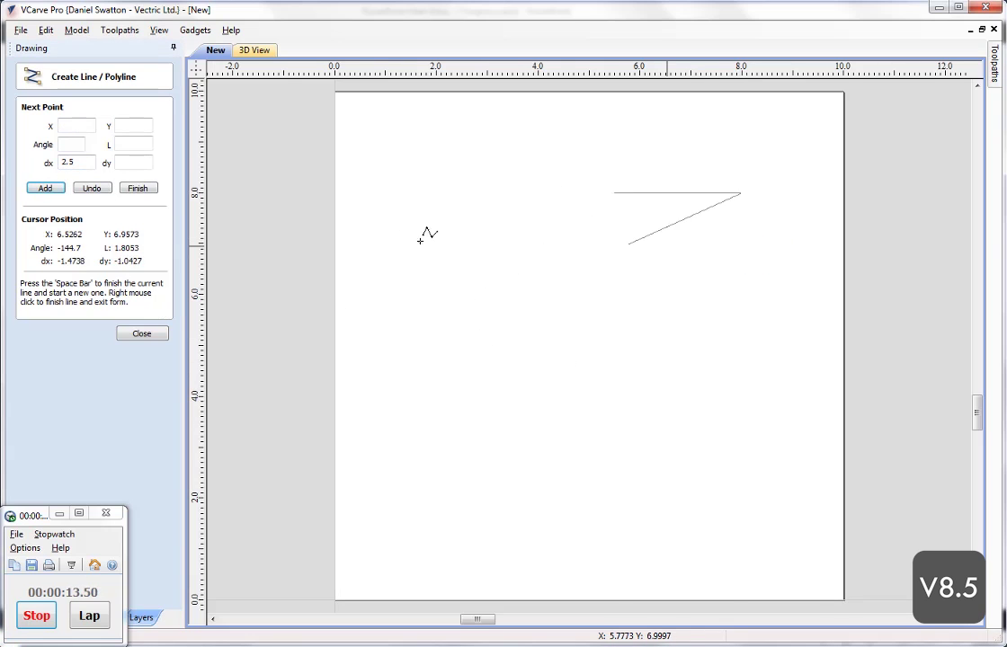
Continue the polyline downward from the upper-right corner with a segment of dx 0, dy -1.
{"action": "left_click", "coordinate": [152, 162]}
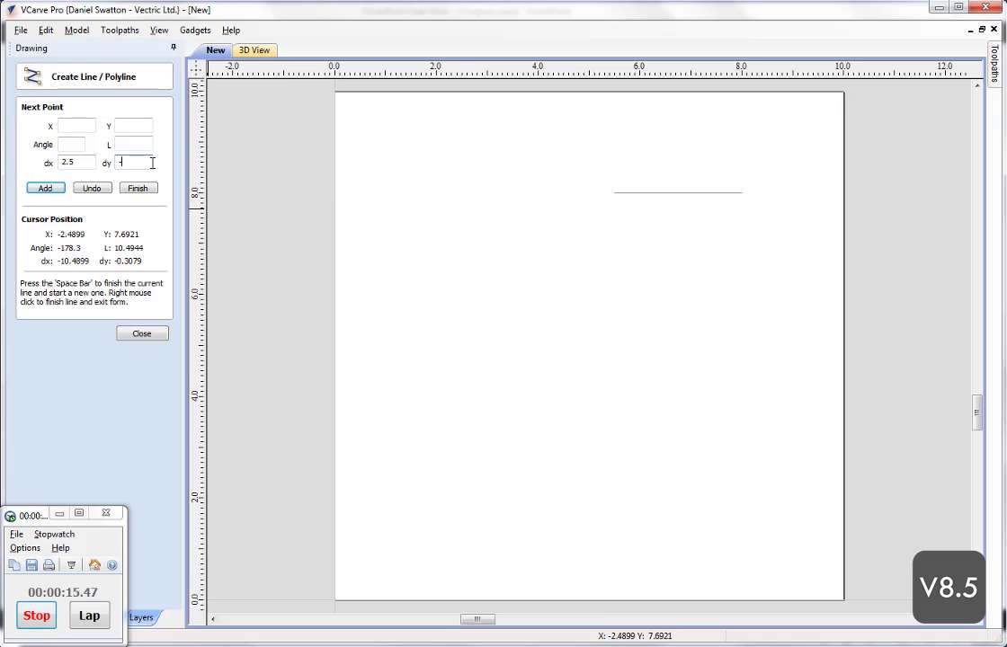
{"action": "type", "text": "-1"}
{"action": "double_click", "coordinate": [75, 161]}
{"action": "type", "text": "0"}
{"action": "left_click", "coordinate": [45, 189]}
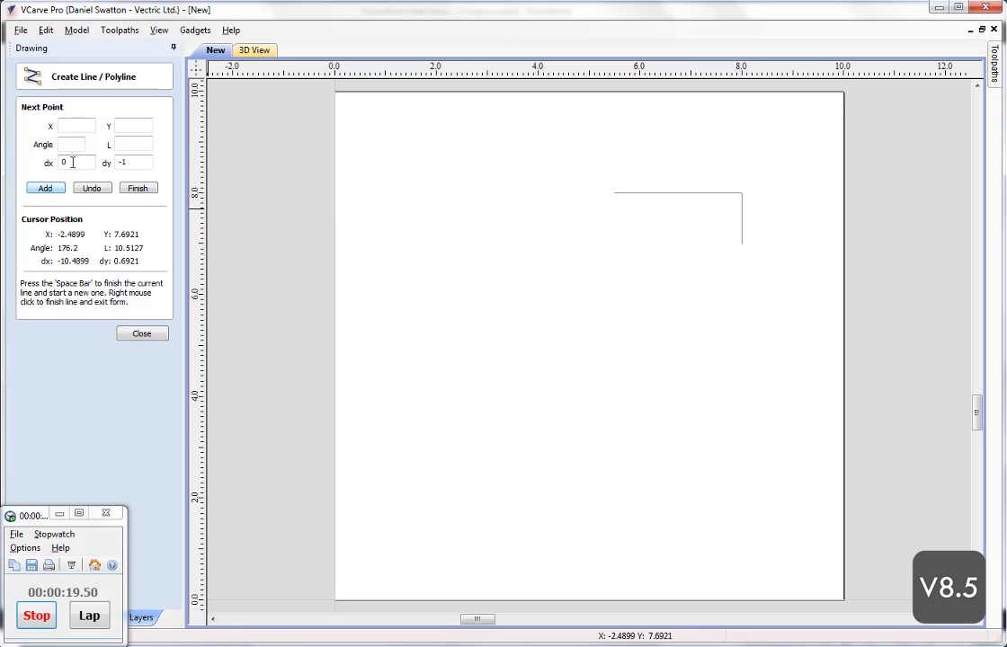
Add the upper edge of the first notch to the polyline with dx -0.5, dy 0.
{"action": "double_click", "coordinate": [74, 162]}
{"action": "type", "text": "-.5"}
{"action": "double_click", "coordinate": [126, 163]}
{"action": "type", "text": "-0"}
{"action": "left_click", "coordinate": [45, 188]}
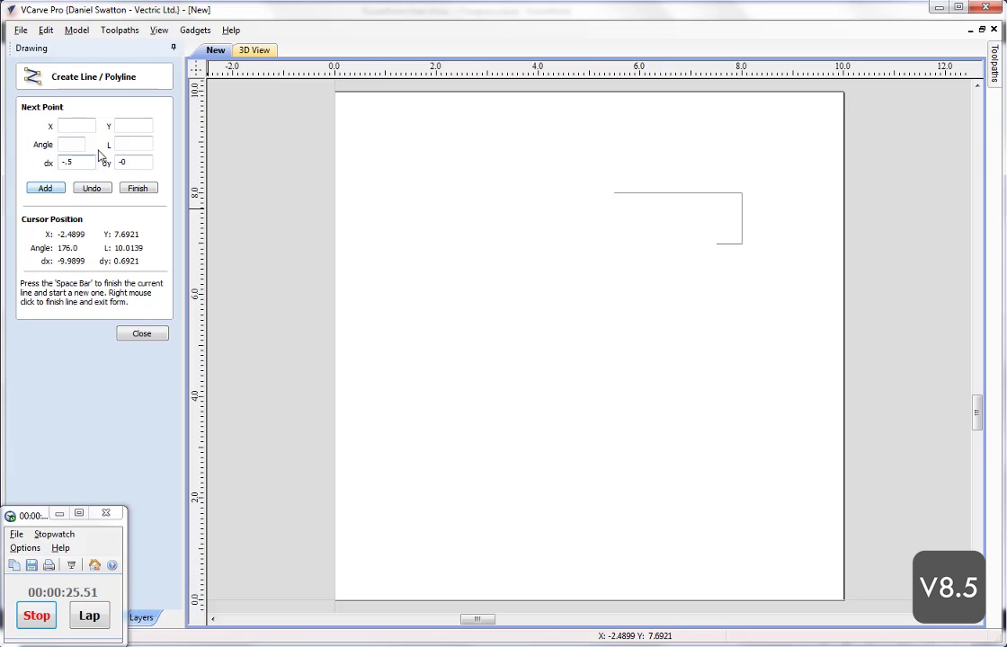
Add the vertical inner edge of the upper notch with dx 0, dy -1.
{"action": "double_click", "coordinate": [117, 162]}
{"action": "type", "text": "-1"}
{"action": "key", "text": "shift+Tab"}
{"action": "type", "text": "-0"}
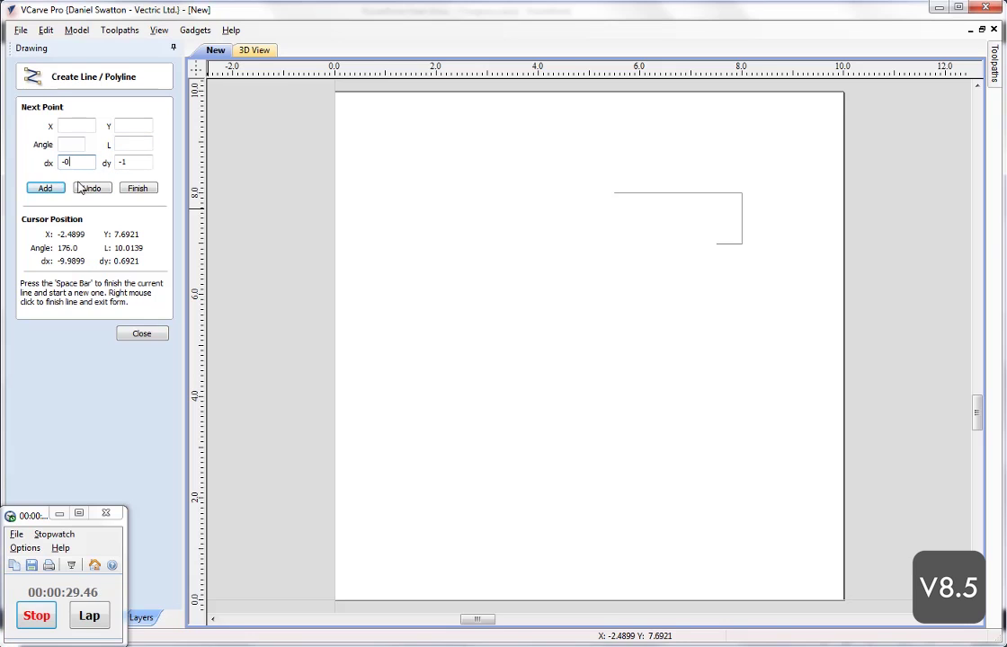
{"action": "left_click", "coordinate": [63, 188]}
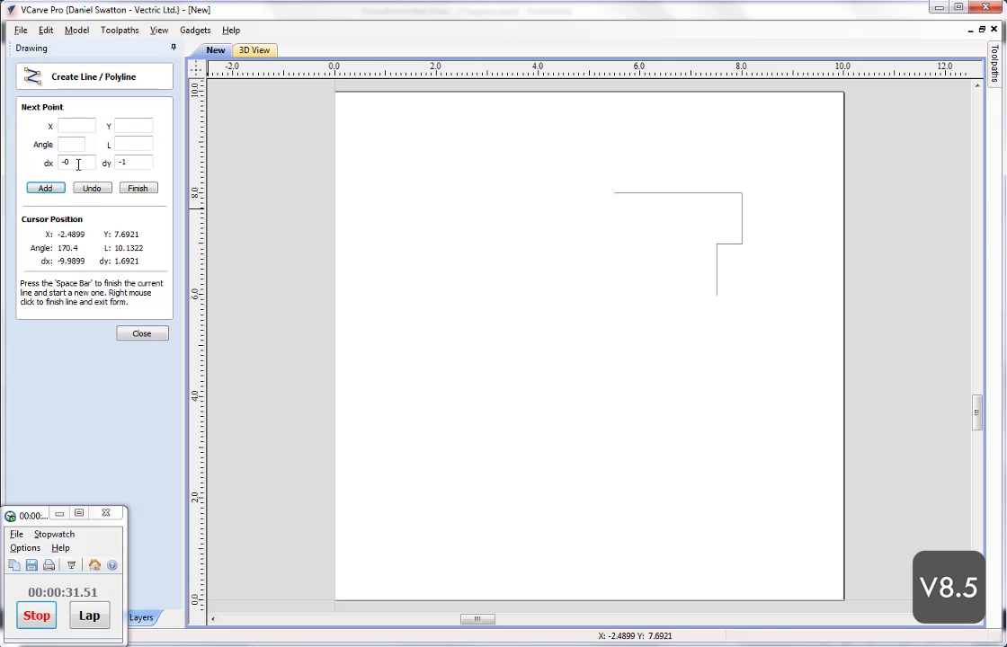
Add the lower edge of the upper notch with a segment of dx 0.5, dy 0.
{"action": "double_click", "coordinate": [78, 164]}
{"action": "type", "text": ".5"}
{"action": "double_click", "coordinate": [126, 163]}
{"action": "type", "text": "0"}
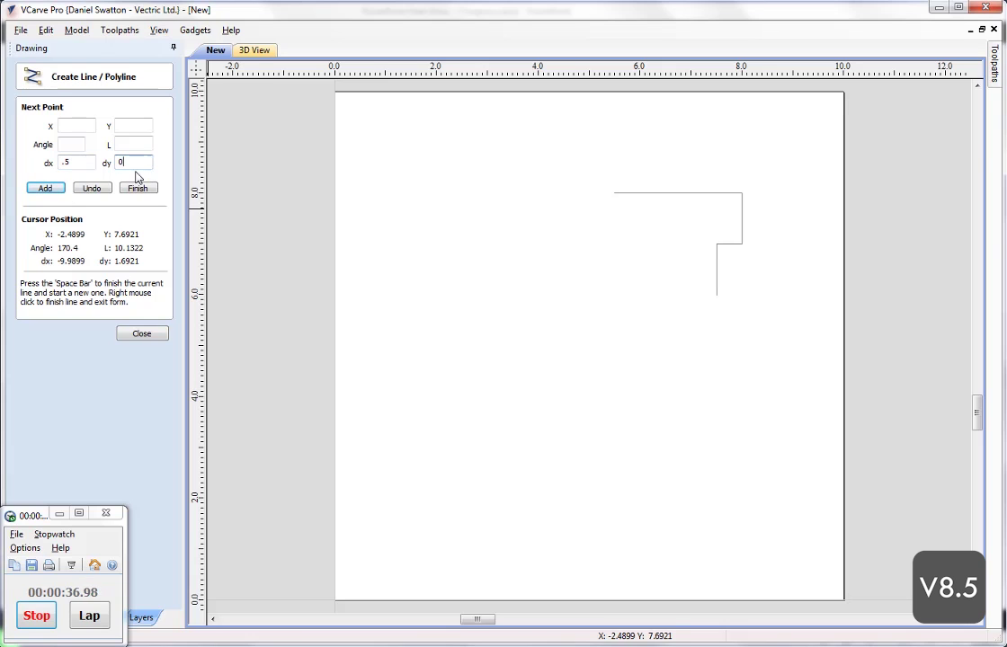
{"action": "left_click", "coordinate": [40, 187]}
Add the long vertical right edge below the upper notch with dx 0, dy -3.
{"action": "double_click", "coordinate": [65, 162]}
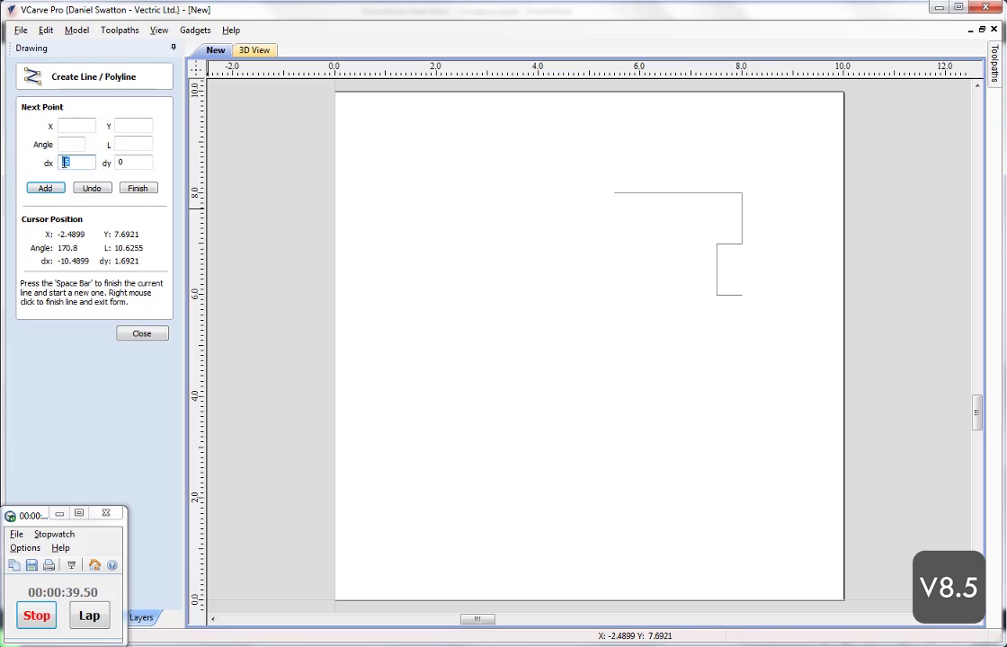
{"action": "type", "text": "0"}
{"action": "key", "text": "Tab"}
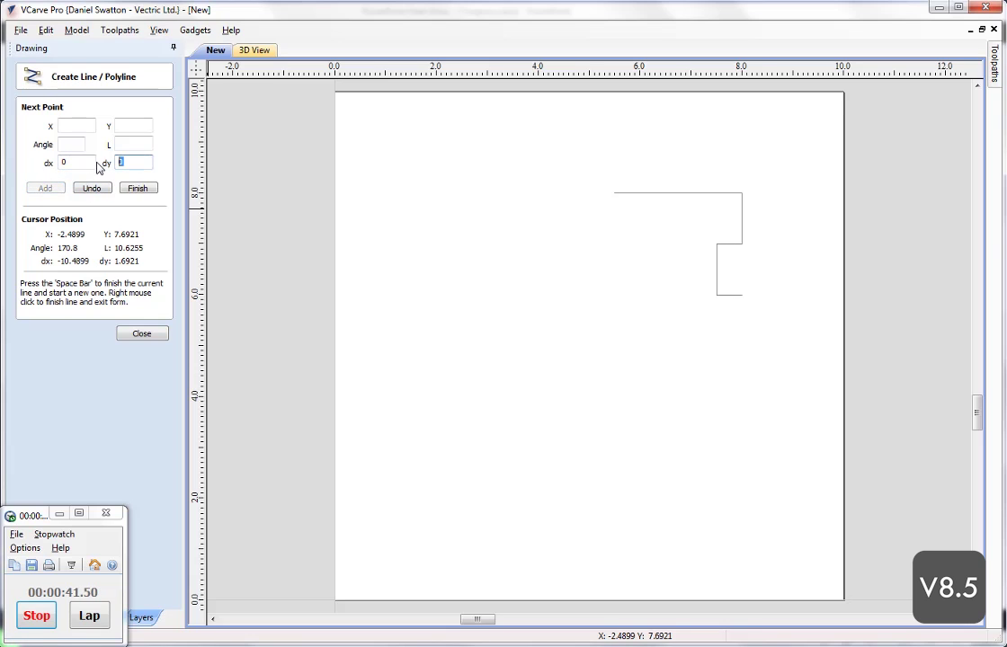
{"action": "type", "text": "-3"}
{"action": "left_click", "coordinate": [47, 188]}
Add the upper edge of the second notch with a segment of dx -0.5, dy 0.
{"action": "double_click", "coordinate": [65, 162]}
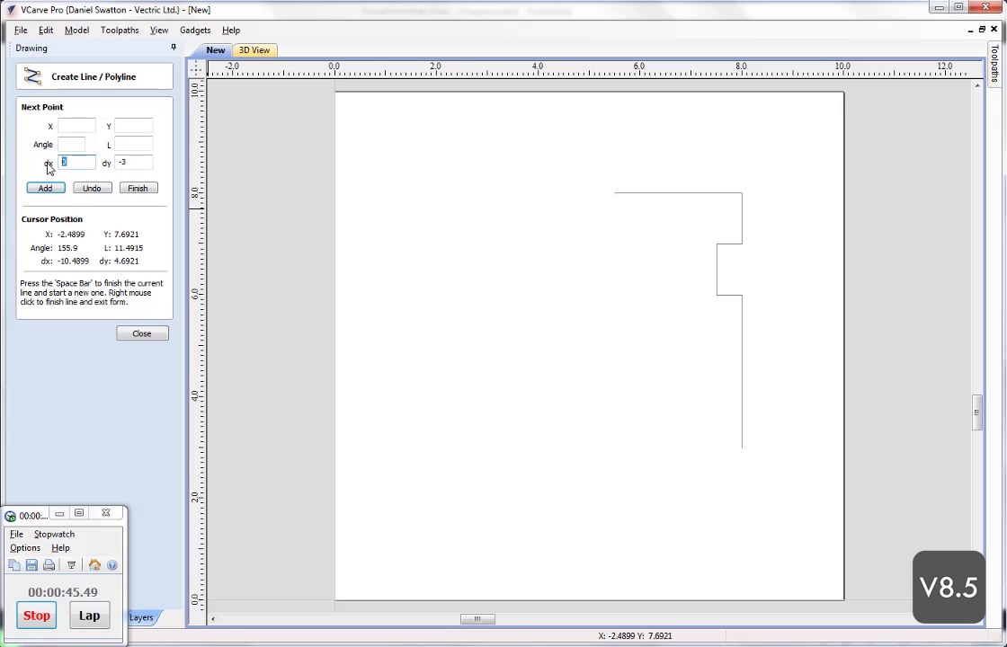
{"action": "double_click", "coordinate": [121, 162]}
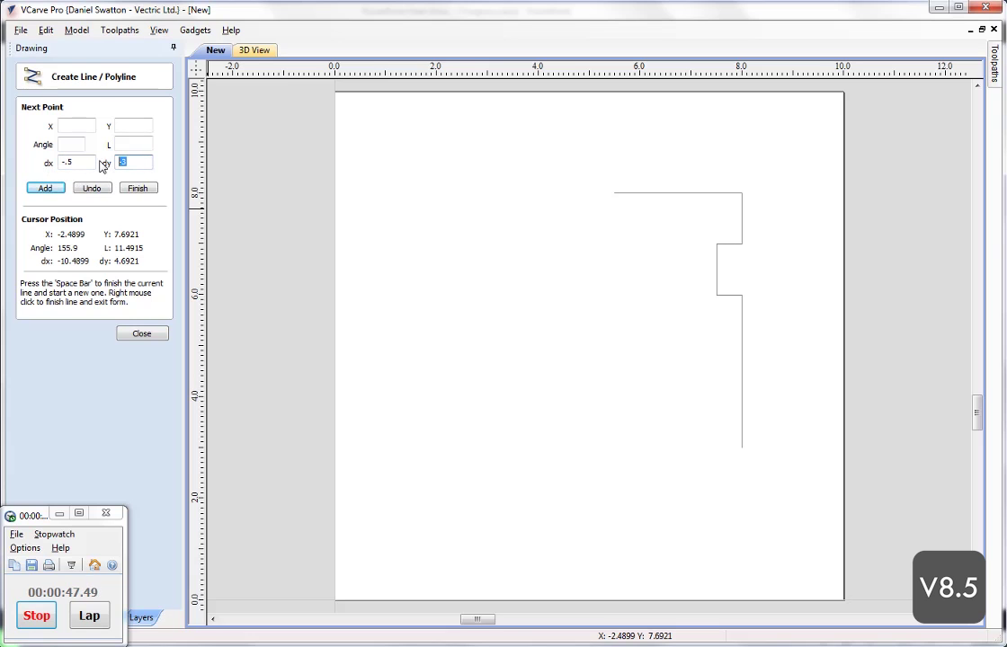
{"action": "type", "text": "0"}
{"action": "left_click", "coordinate": [45, 188]}
Add the vertical inner edge of the lower notch with dx 0, dy -1.
{"action": "double_click", "coordinate": [123, 162]}
{"action": "type", "text": "-1"}
{"action": "double_click", "coordinate": [69, 161]}
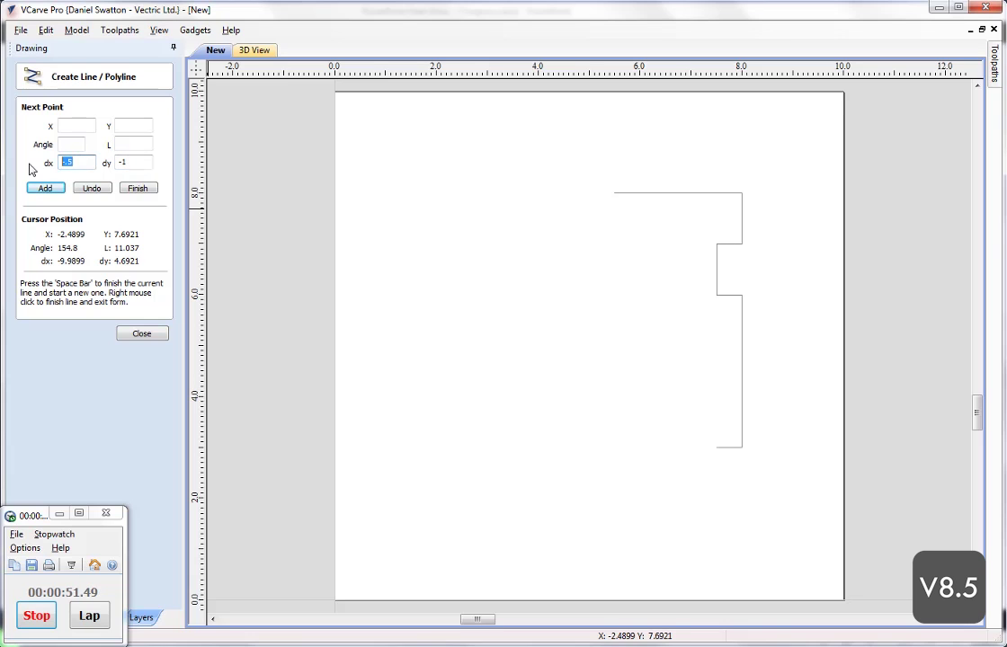
{"action": "type", "text": "0"}
{"action": "left_click", "coordinate": [45, 188]}
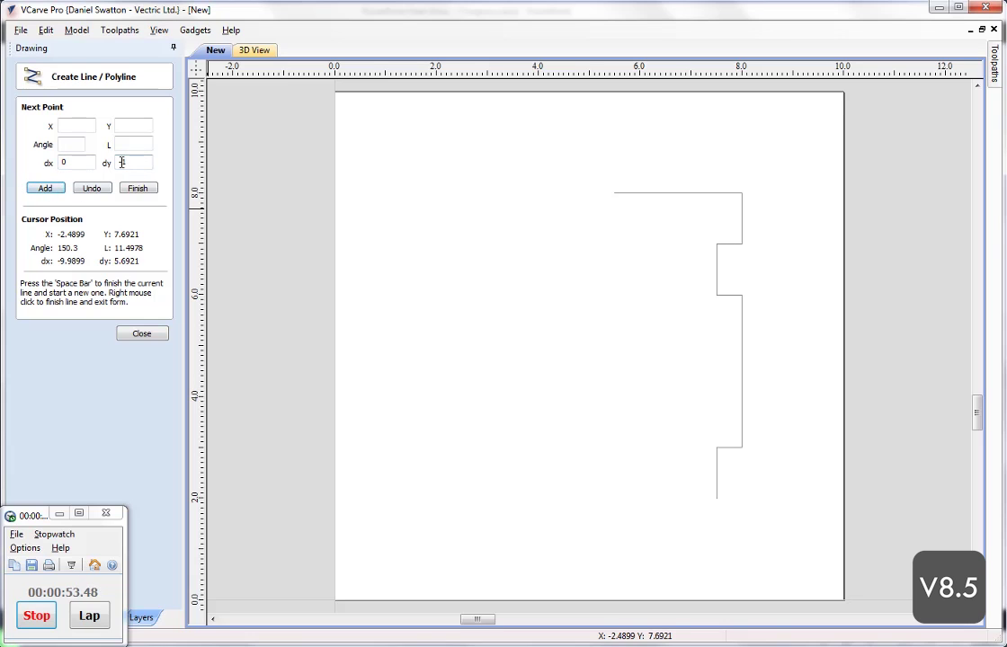
Add the lower edge of the second notch with a segment of dx 0.5, dy 0.
{"action": "double_click", "coordinate": [120, 162]}
{"action": "type", "text": "0"}
{"action": "double_click", "coordinate": [65, 162]}
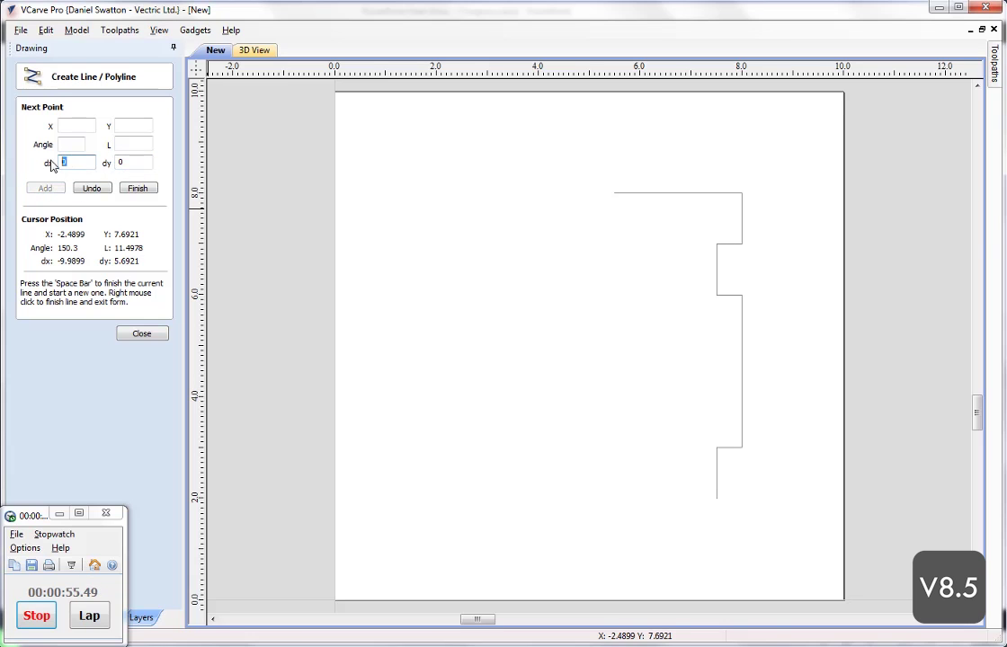
{"action": "type", "text": "-.5"}
{"action": "left_click", "coordinate": [45, 188]}
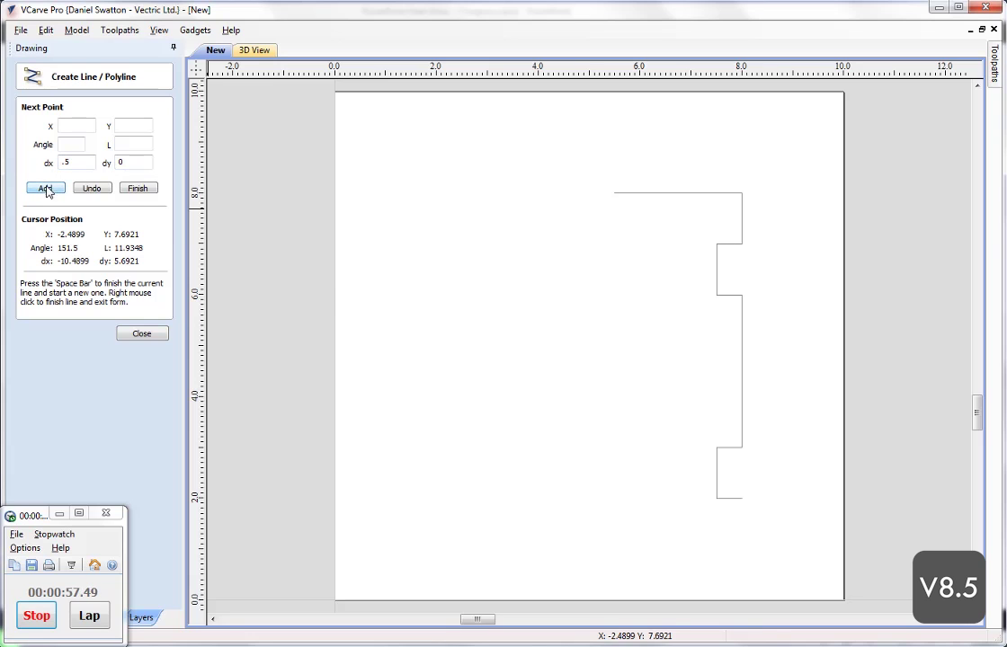
Extend the right edge down from the lower notch to the bottom corner with dx 0, dy -1.
{"action": "double_click", "coordinate": [127, 163]}
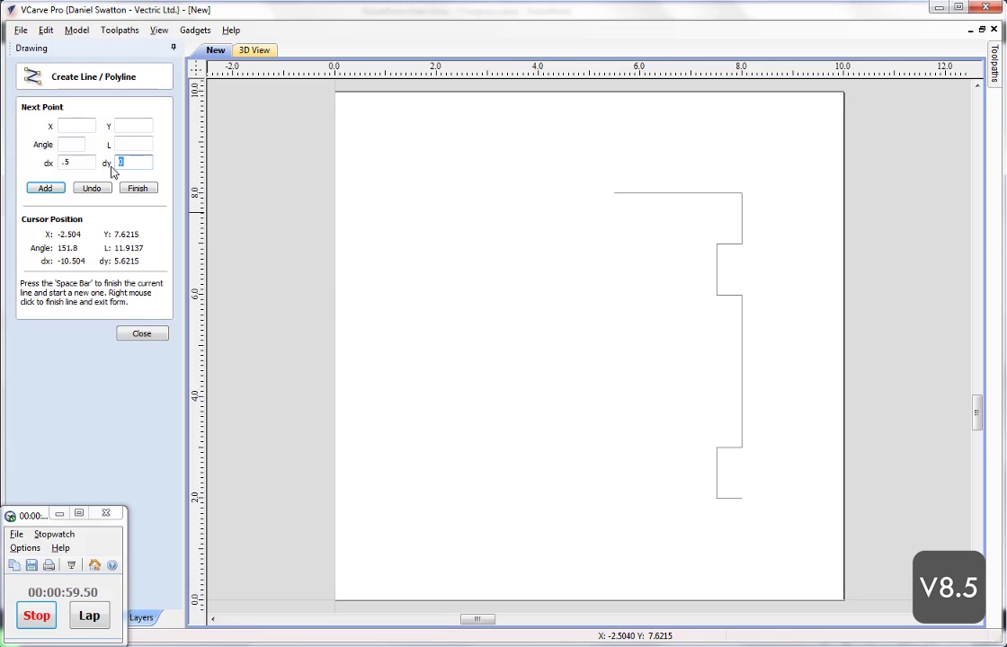
{"action": "type", "text": "-1"}
{"action": "double_click", "coordinate": [65, 162]}
{"action": "type", "text": "0"}
{"action": "left_click", "coordinate": [54, 190]}
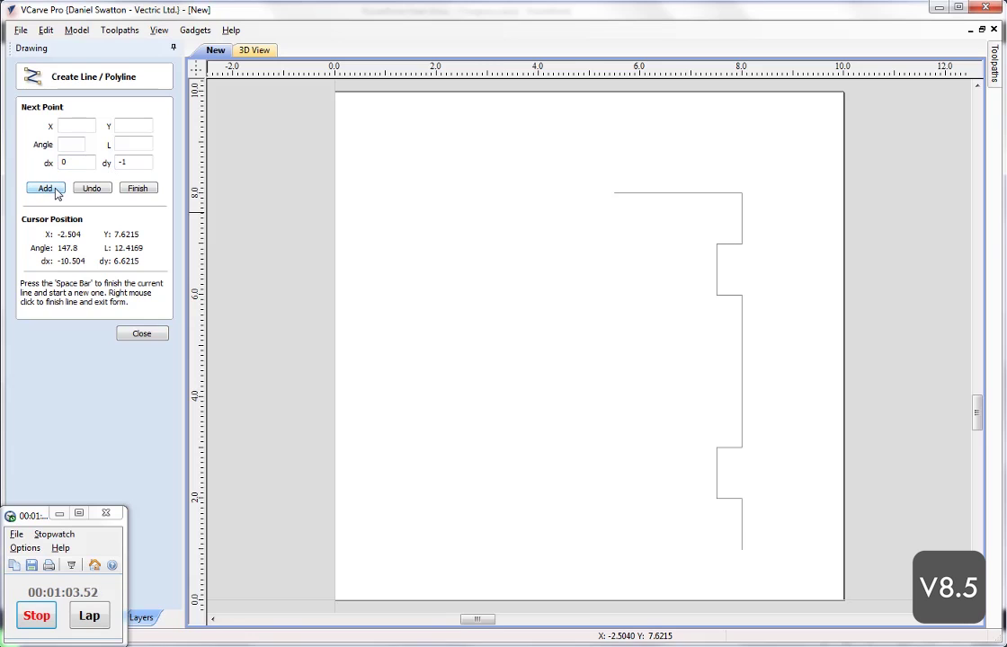
Add the horizontal bottom edge of the outline with dx -7, dy 0.
{"action": "double_click", "coordinate": [62, 162]}
{"action": "key", "text": "Tab"}
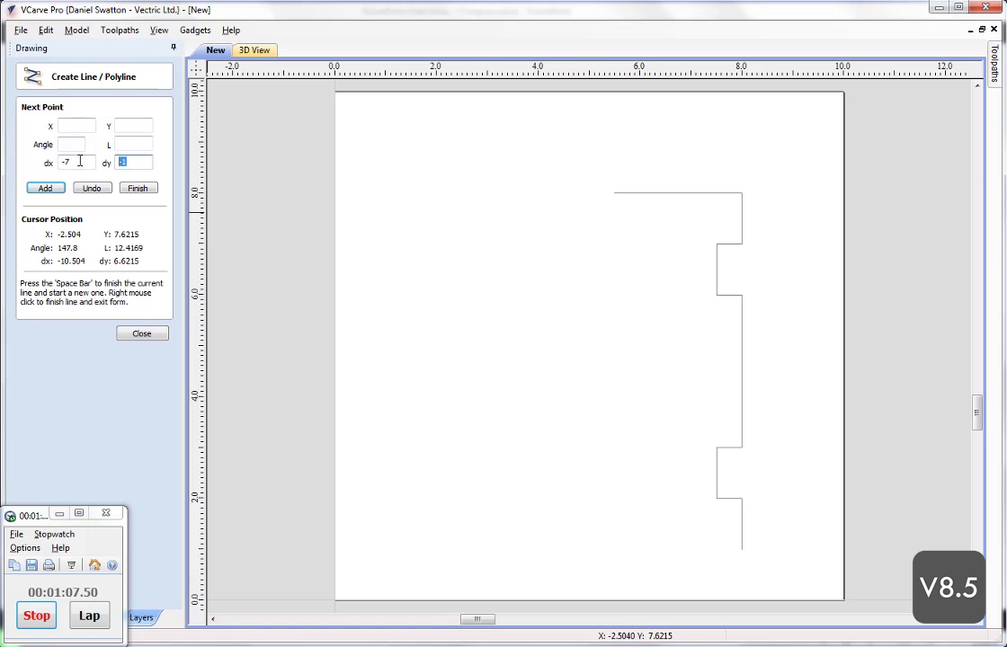
{"action": "type", "text": "0"}
{"action": "left_click", "coordinate": [62, 191]}
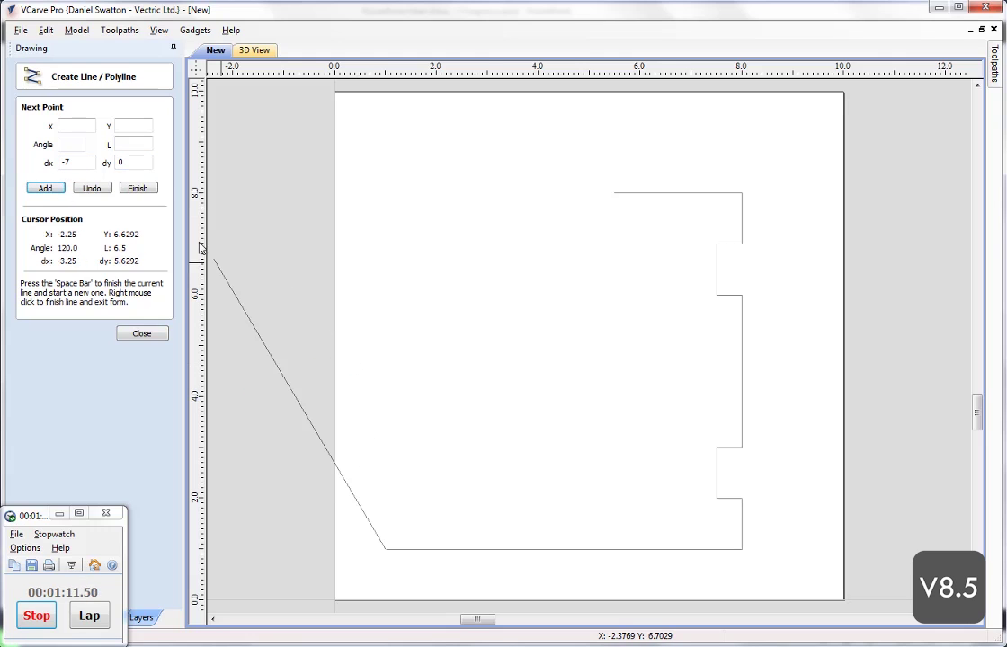
Add the vertical left edge upward from the bottom-left corner with dx 0, dy 3.5.
{"action": "double_click", "coordinate": [131, 161]}
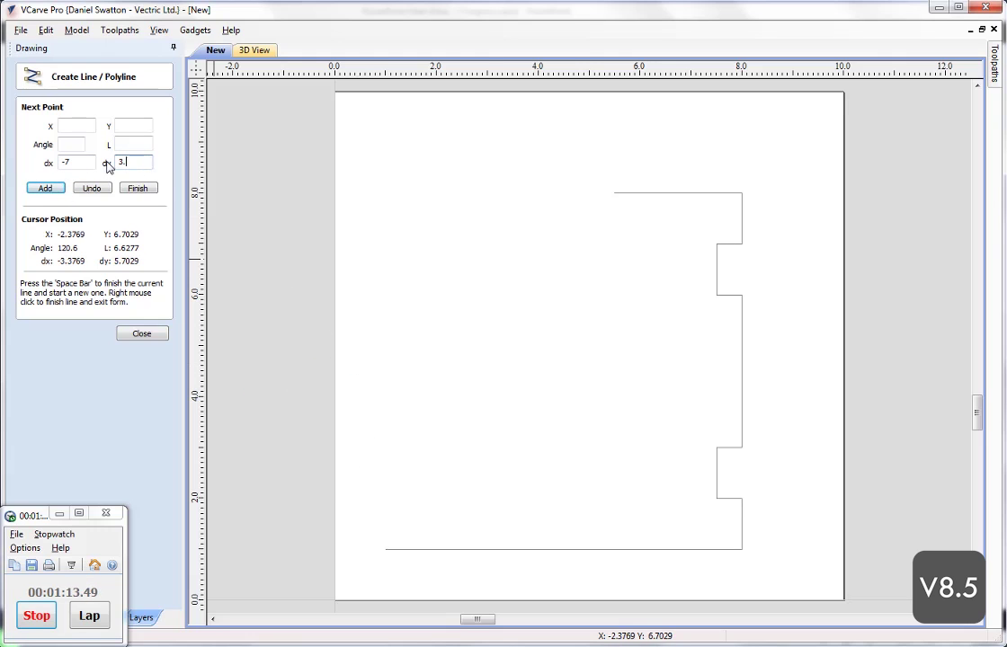
{"action": "type", "text": "3.5"}
{"action": "double_click", "coordinate": [70, 162]}
{"action": "type", "text": "0"}
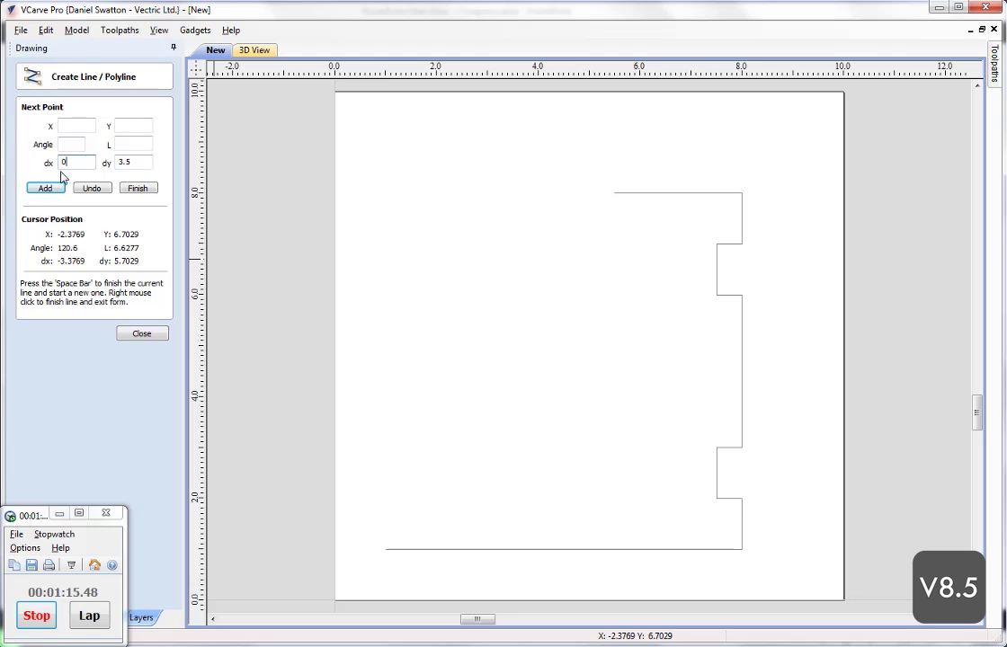
{"action": "left_click", "coordinate": [55, 193]}
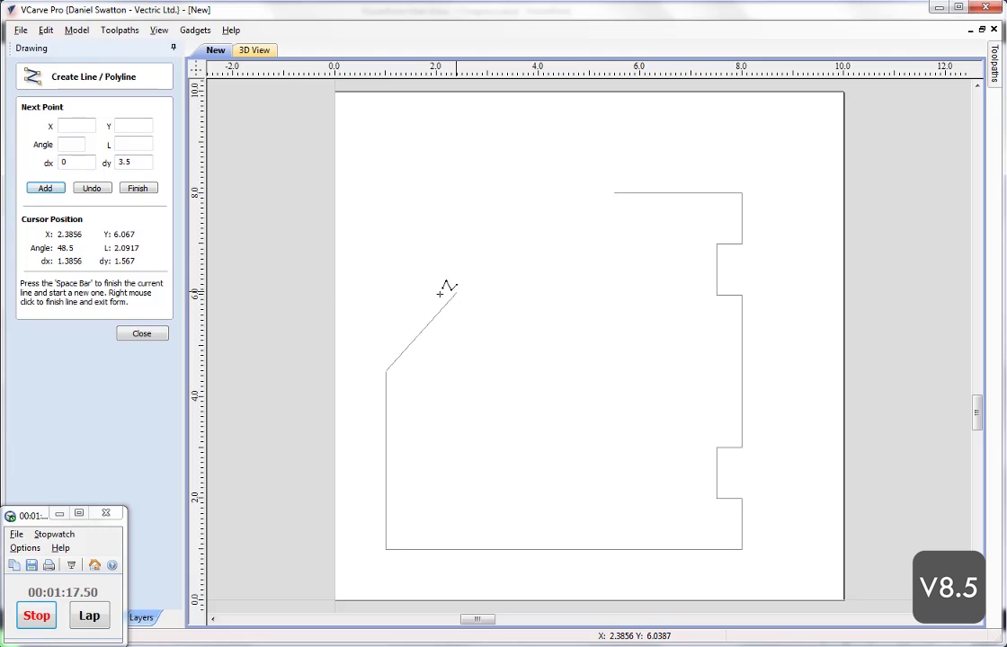
Add a slanted segment from the top of the left edge at an angle of 38 degrees and length 1.5.
{"action": "left_click", "coordinate": [64, 144]}
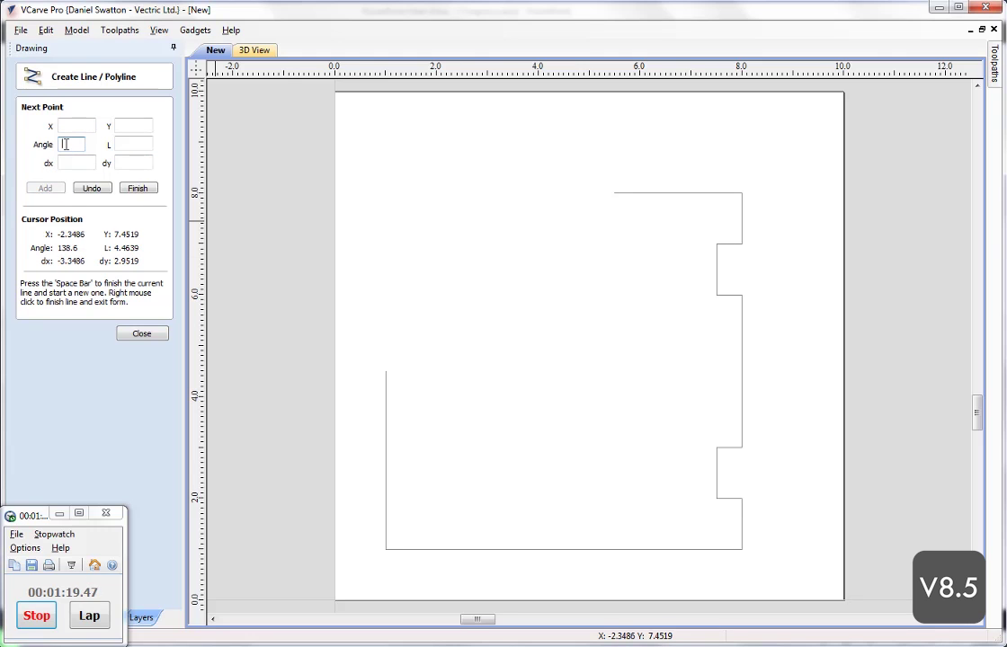
{"action": "type", "text": "38"}
{"action": "left_click", "coordinate": [126, 143]}
{"action": "type", "text": "1.5"}
{"action": "left_click", "coordinate": [45, 188]}
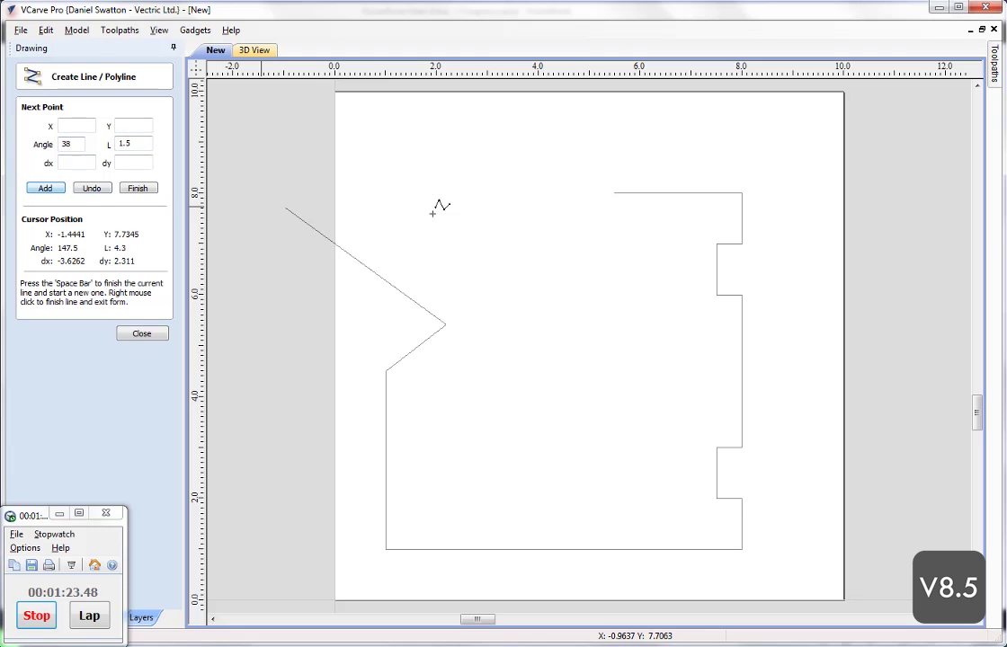
Add a vertical segment with dy 1.5 above the slanted edge and close the polyline at its start point.
{"action": "left_click", "coordinate": [142, 163]}
{"action": "type", "text": "3.5"}
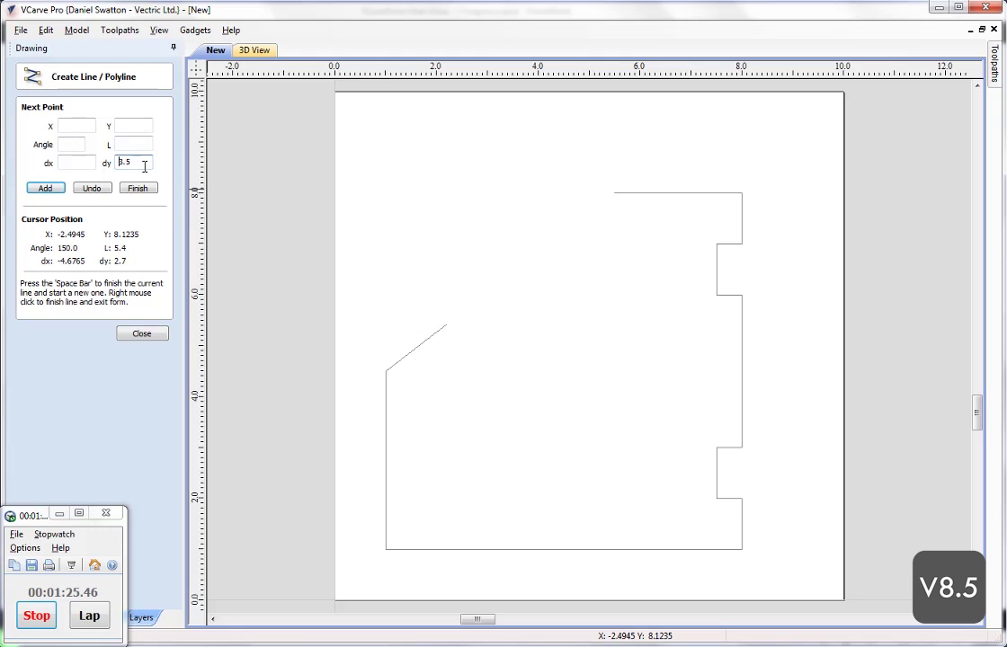
{"action": "left_click_drag", "start_coordinate": [153, 163], "coordinate": [86, 163]}
{"action": "type", "text": "1.5"}
{"action": "key", "text": "Return"}
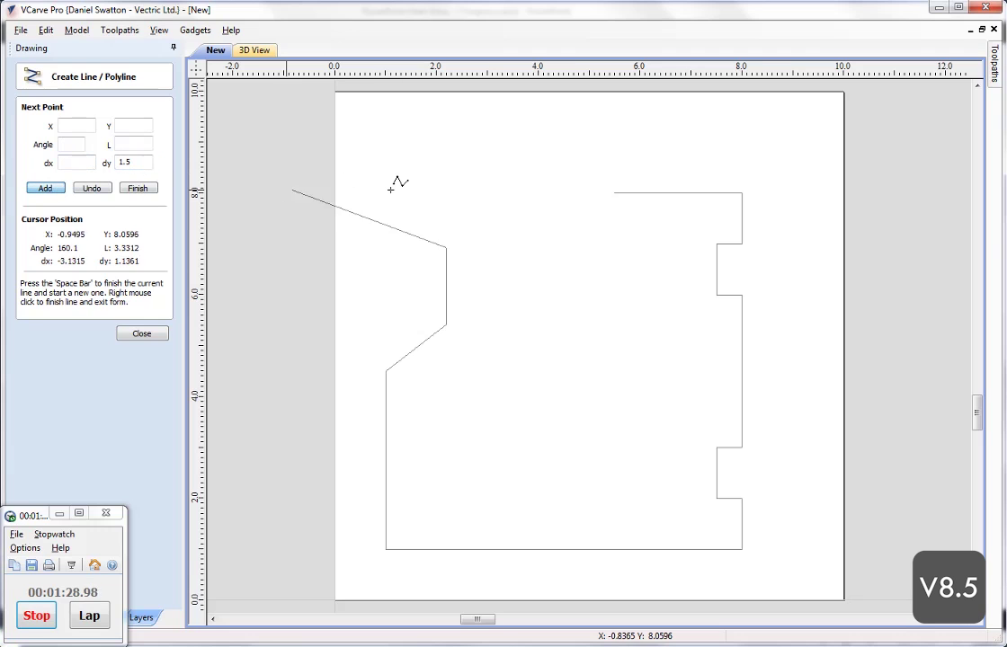
{"action": "left_click", "coordinate": [617, 192]}
{"action": "left_click", "coordinate": [153, 334]}
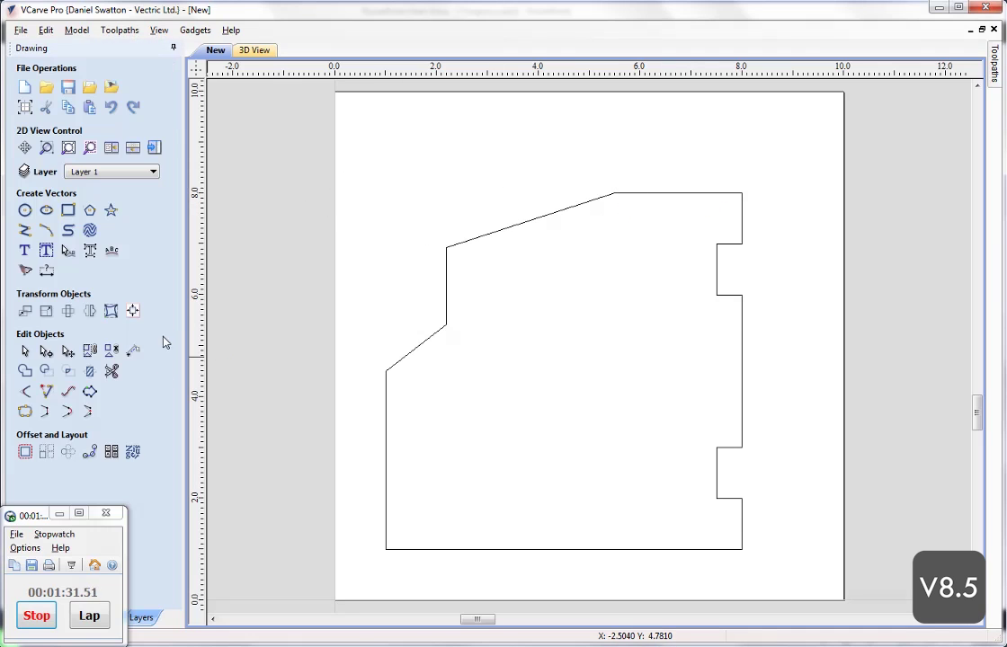
Move the node where the slanted edge meets the top edge by a relative X of -1 inch.
{"action": "scroll", "coordinate": [579, 284], "scroll_direction": "up", "scroll_amount": 5}
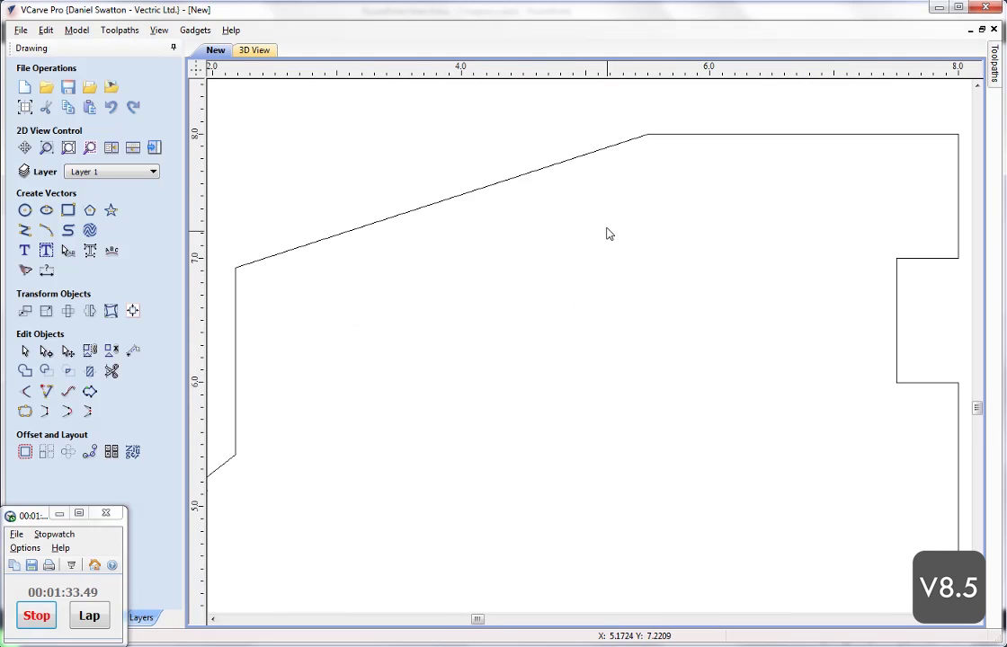
{"action": "left_click", "coordinate": [555, 237]}
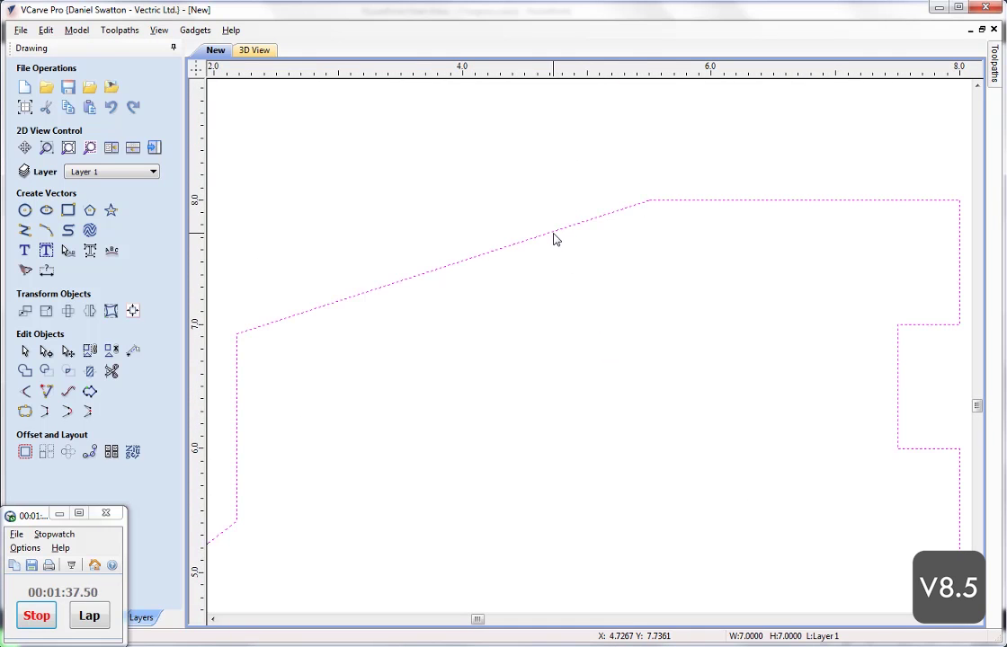
{"action": "double_click", "coordinate": [555, 237]}
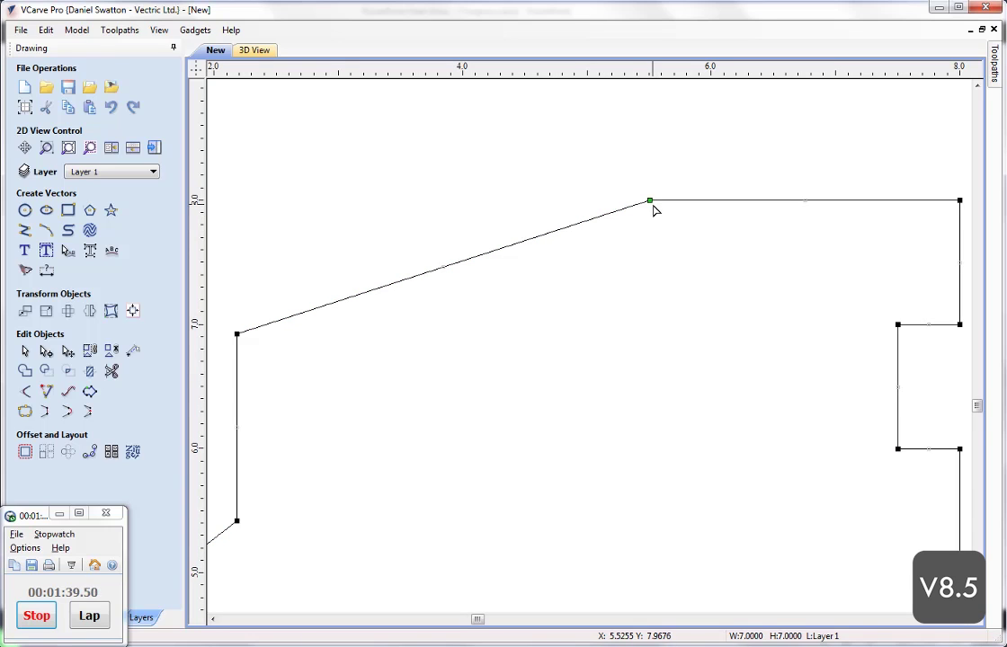
{"action": "right_click", "coordinate": [649, 200]}
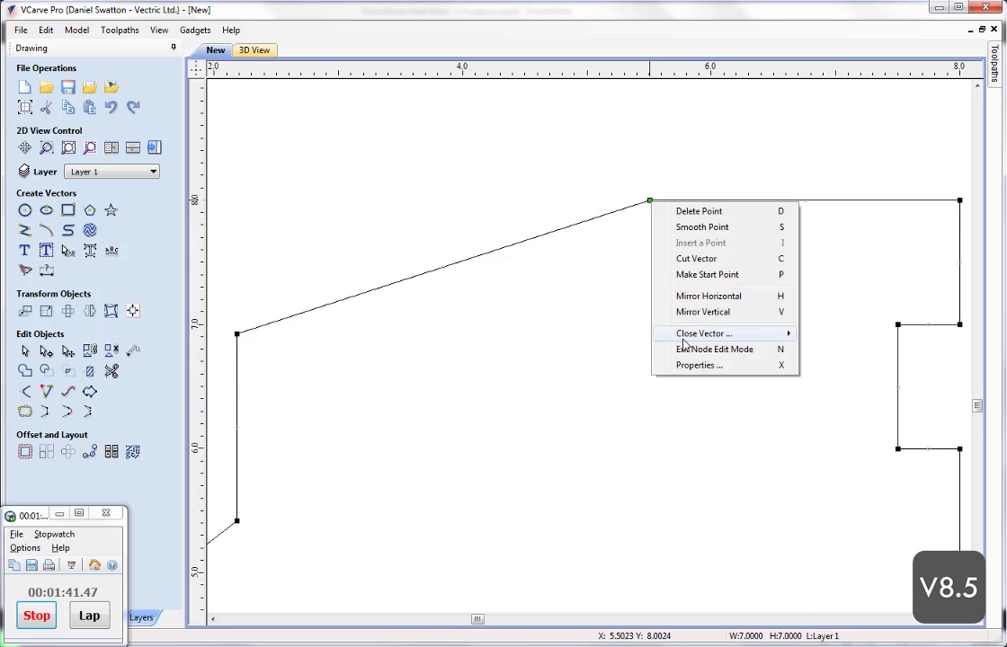
{"action": "left_click", "coordinate": [692, 365]}
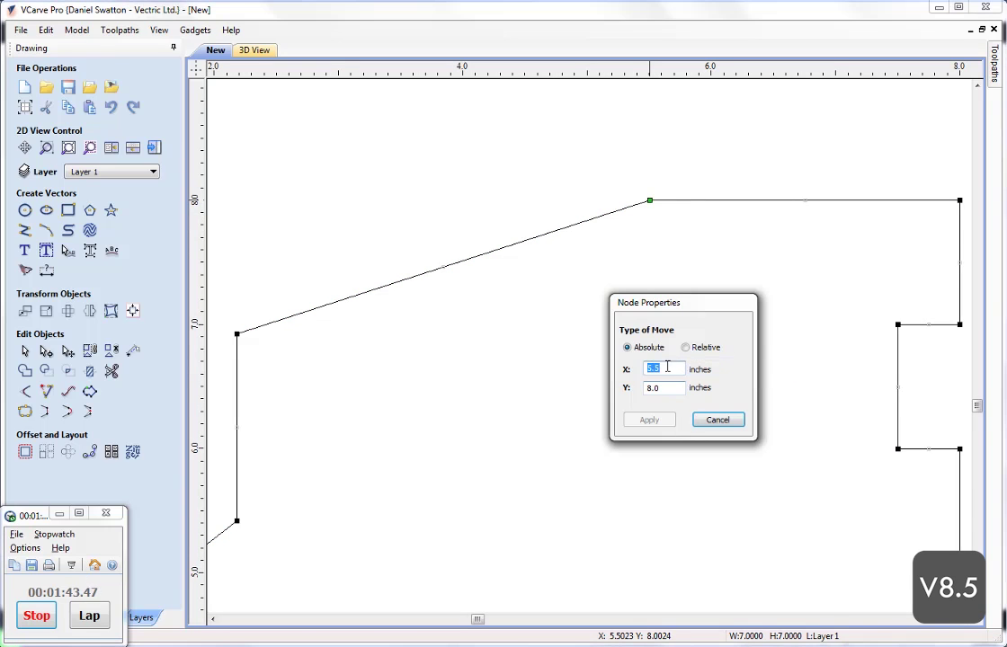
{"action": "left_click", "coordinate": [686, 348]}
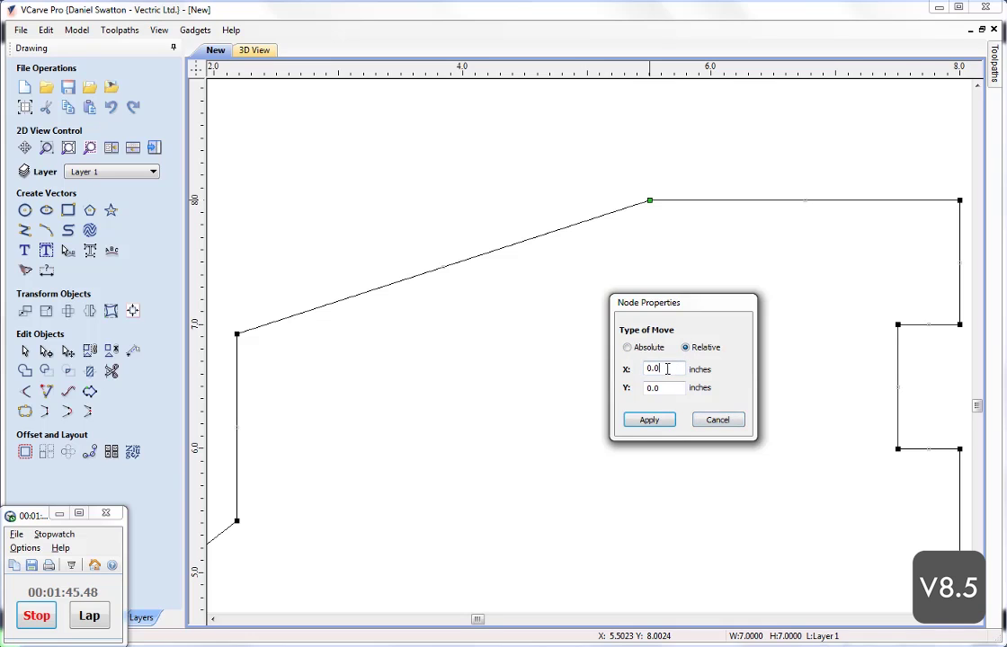
{"action": "type", "text": "-1"}
{"action": "left_click", "coordinate": [649, 420]}
Cut the short vertical edge between the two slanted edges free at both ends and move it 0.5 inches relative in X.
{"action": "middle_click_drag", "start_coordinate": [384, 369], "coordinate": [622, 301]}
{"action": "scroll", "coordinate": [619, 329], "scroll_direction": "down", "scroll_amount": 2}
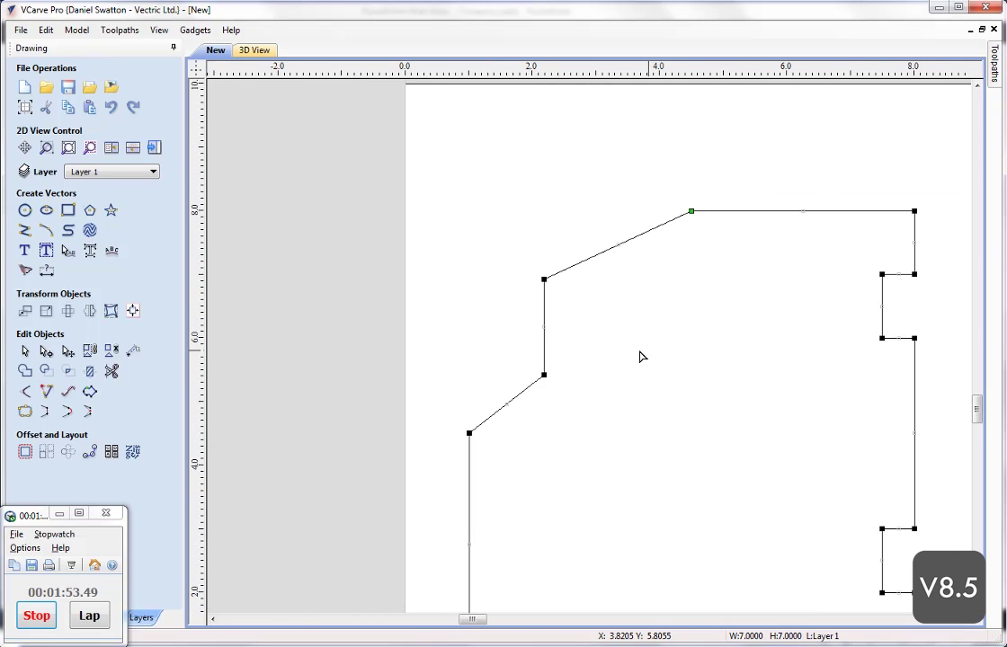
{"action": "scroll", "coordinate": [556, 353], "scroll_direction": "up", "scroll_amount": 2}
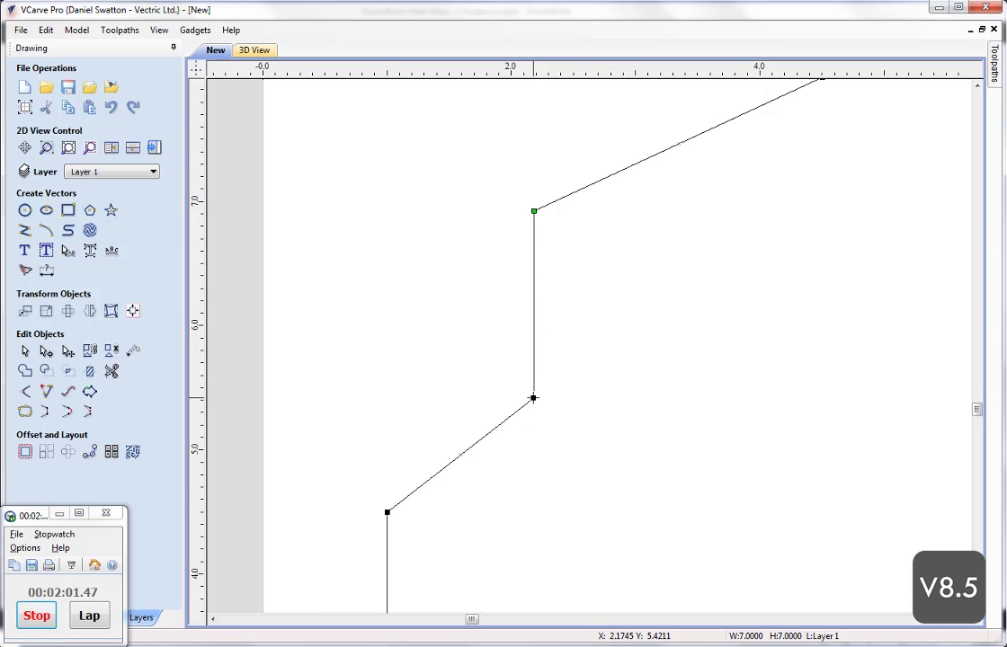
{"action": "left_click", "coordinate": [536, 349]}
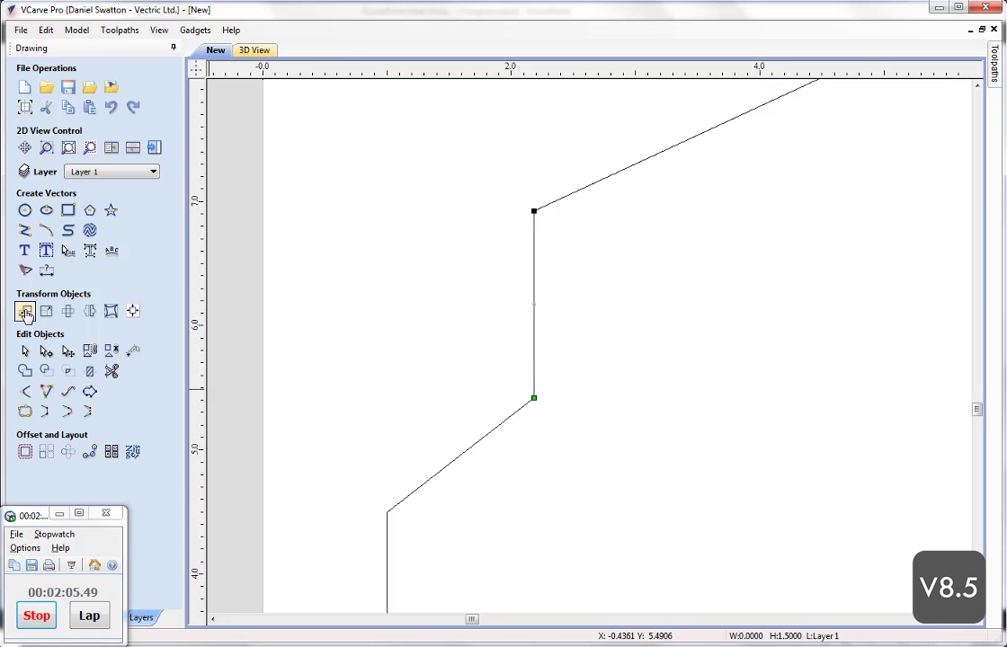
{"action": "left_click", "coordinate": [25, 312]}
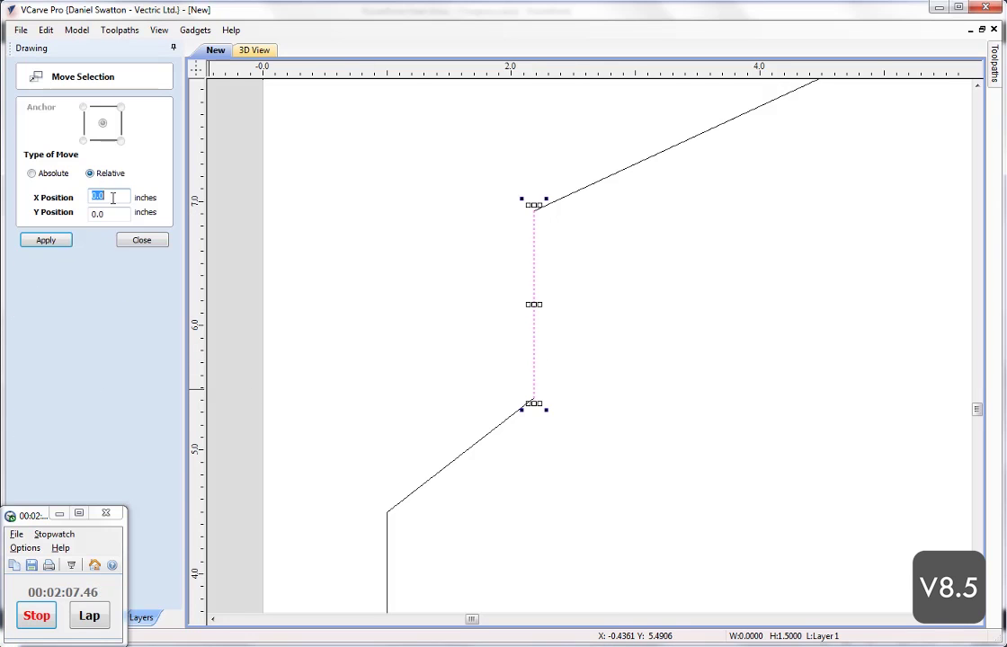
{"action": "key", "text": "BackSpace"}
{"action": "type", "text": ".5"}
{"action": "left_click", "coordinate": [47, 240]}
{"action": "left_click", "coordinate": [137, 241]}
{"action": "left_click", "coordinate": [506, 406]}
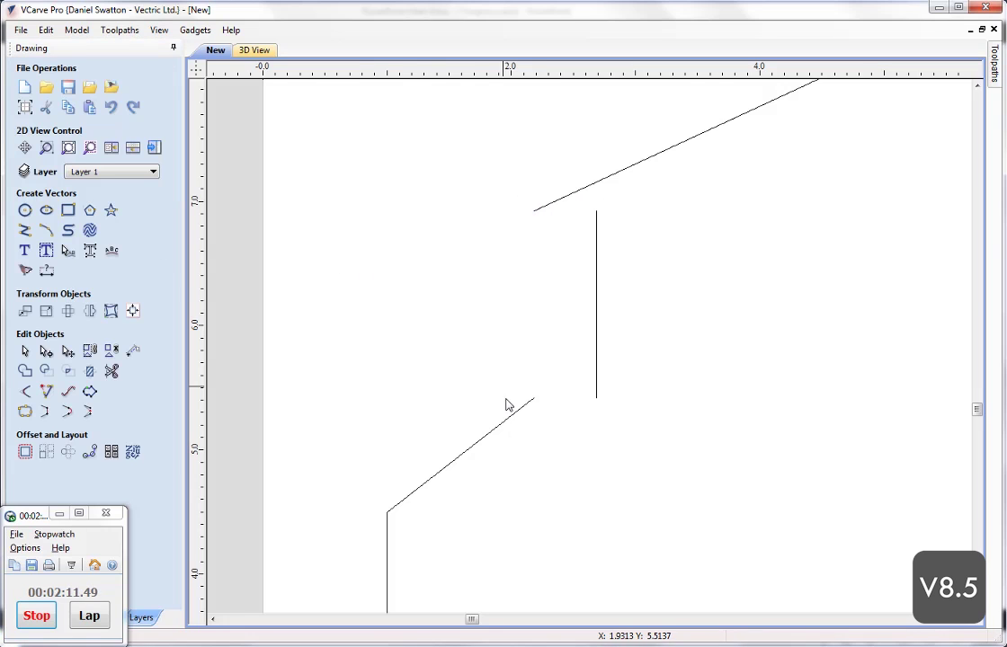
Extend the lower slanted edge to the moved vertical segment, and extend that segment up to the upper slanted edge.
{"action": "left_click", "coordinate": [47, 394]}
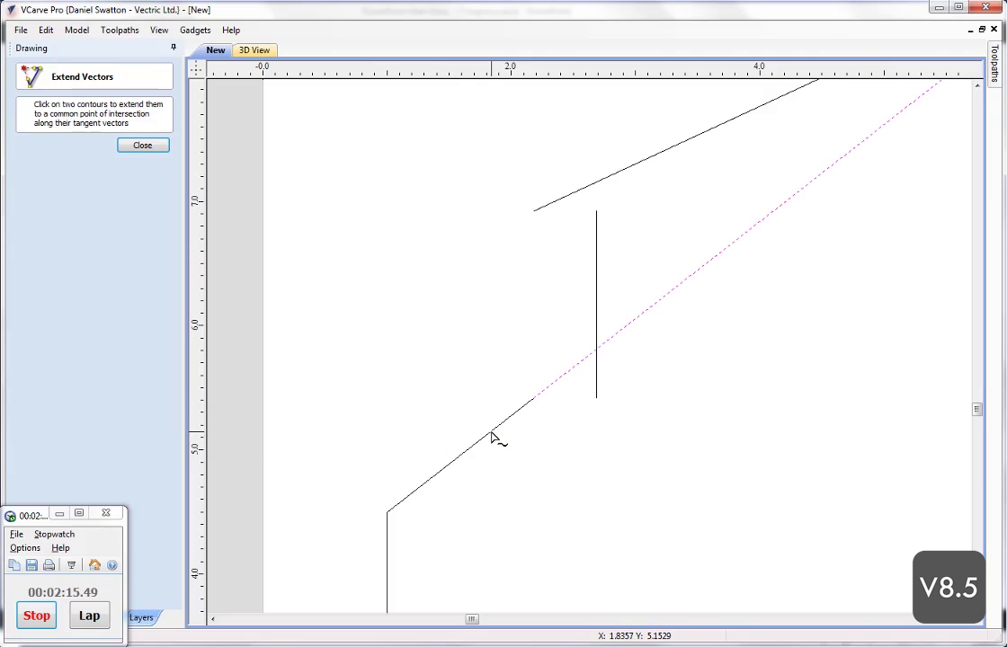
{"action": "left_click", "coordinate": [494, 439]}
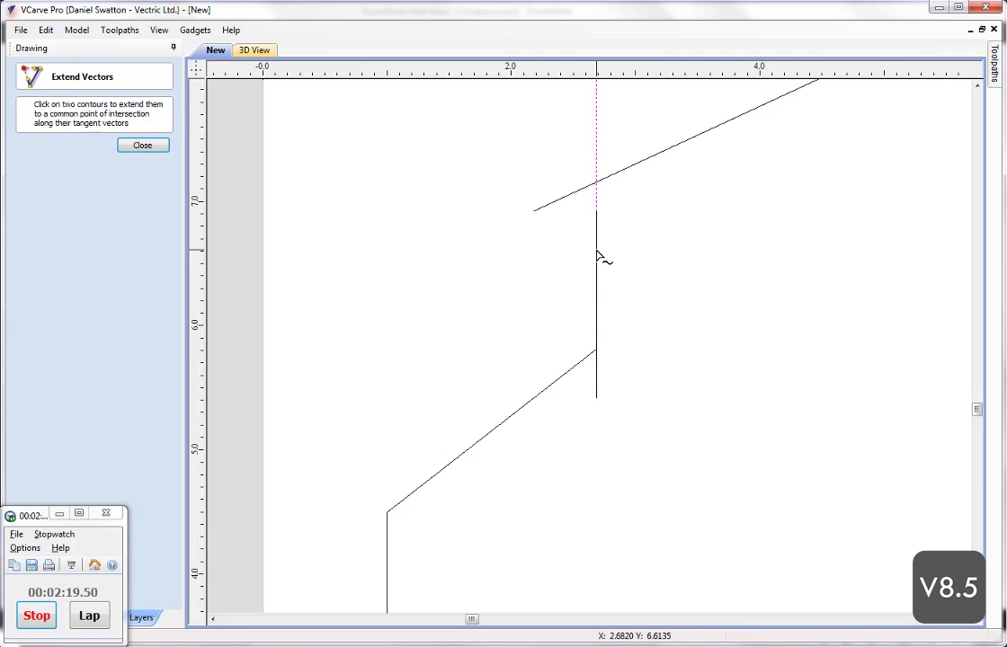
{"action": "left_click", "coordinate": [583, 199]}
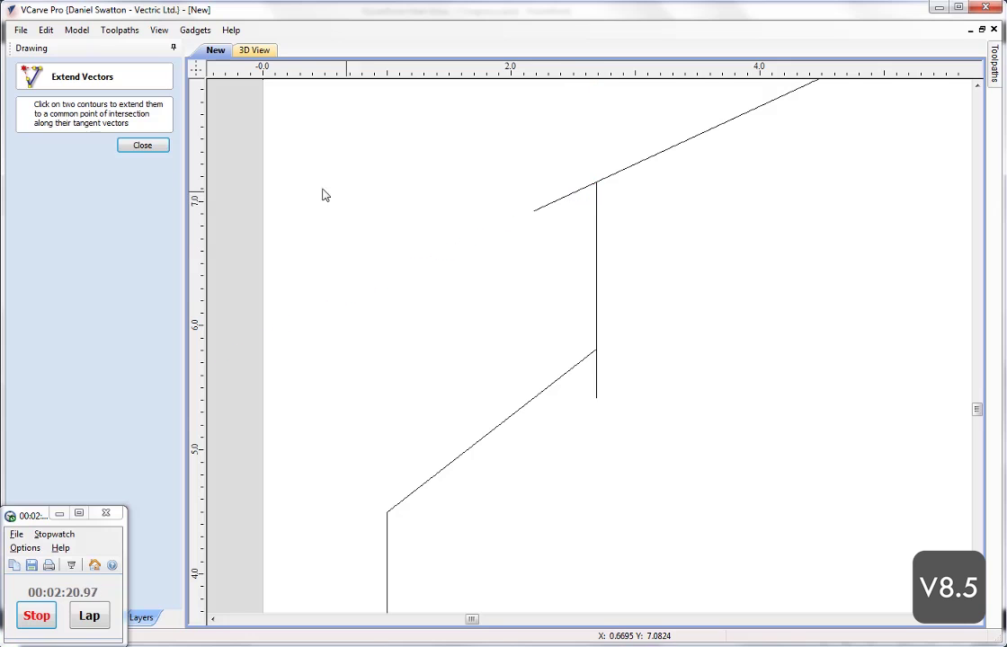
{"action": "left_click", "coordinate": [143, 146]}
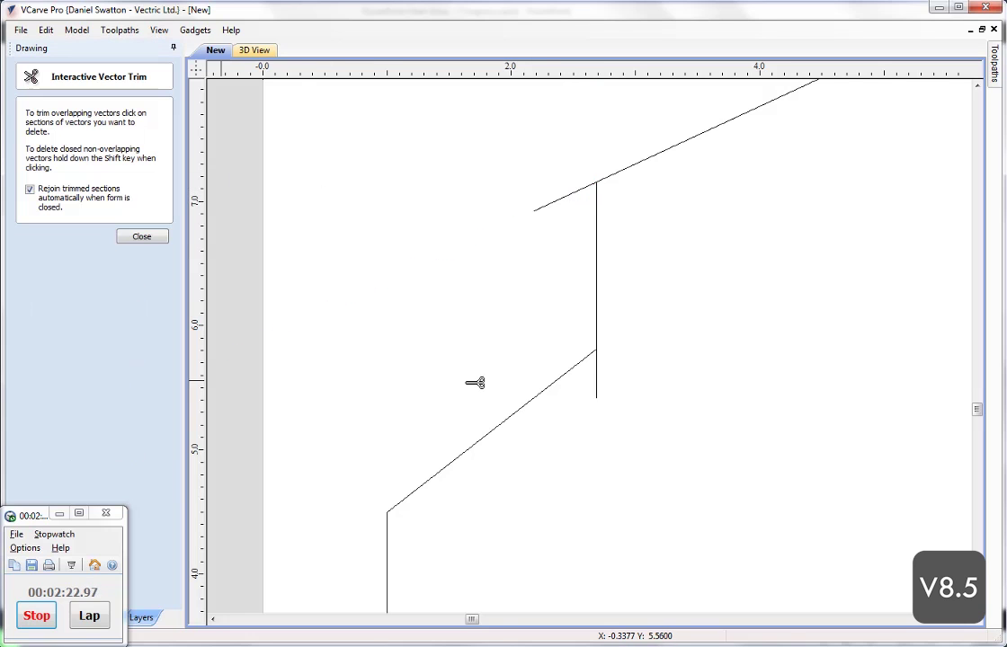
Trim the overhanging ends of the vertical segment and the upper slanted edge to close the outline.
{"action": "left_click", "coordinate": [597, 382]}
{"action": "left_click", "coordinate": [566, 196]}
{"action": "left_click", "coordinate": [142, 237]}
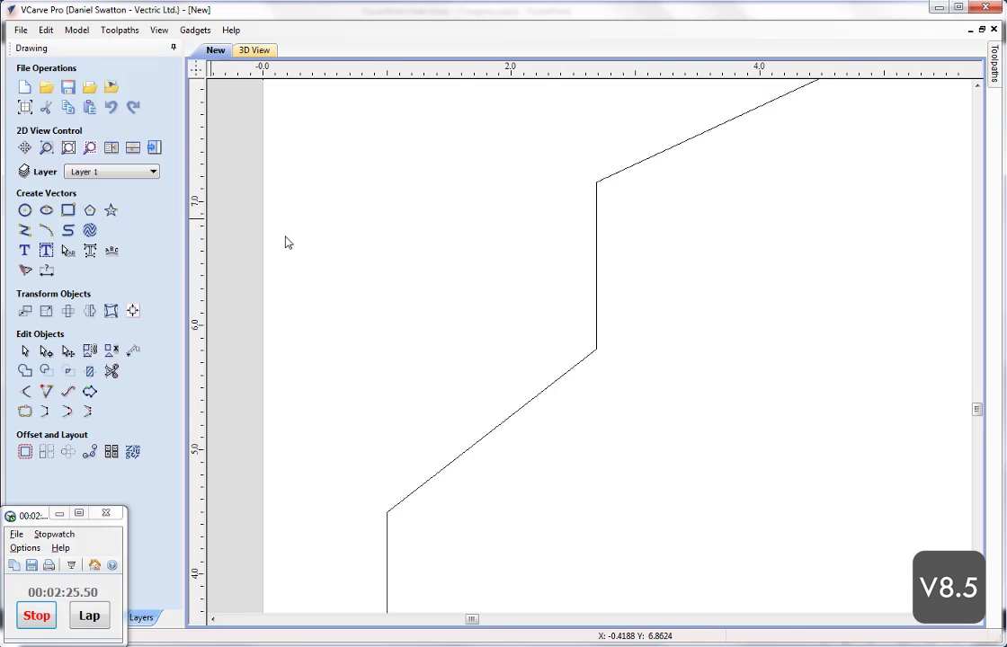
Round all outline corners except those of the two notches with 0.5 inch normal fillets.
{"action": "scroll", "coordinate": [519, 338], "scroll_direction": "down", "scroll_amount": 4}
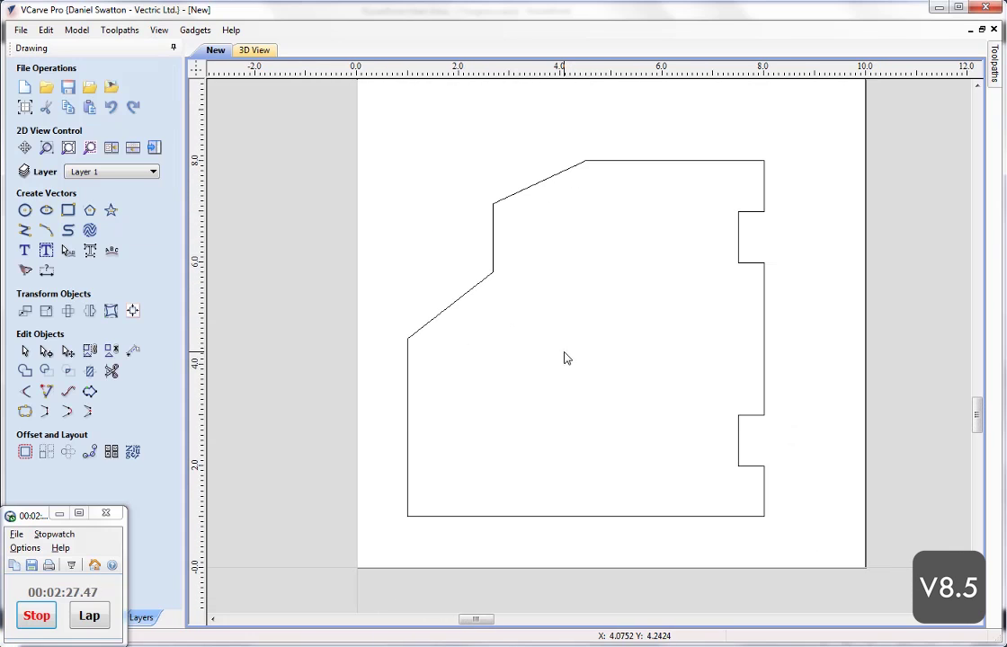
{"action": "left_click", "coordinate": [440, 519]}
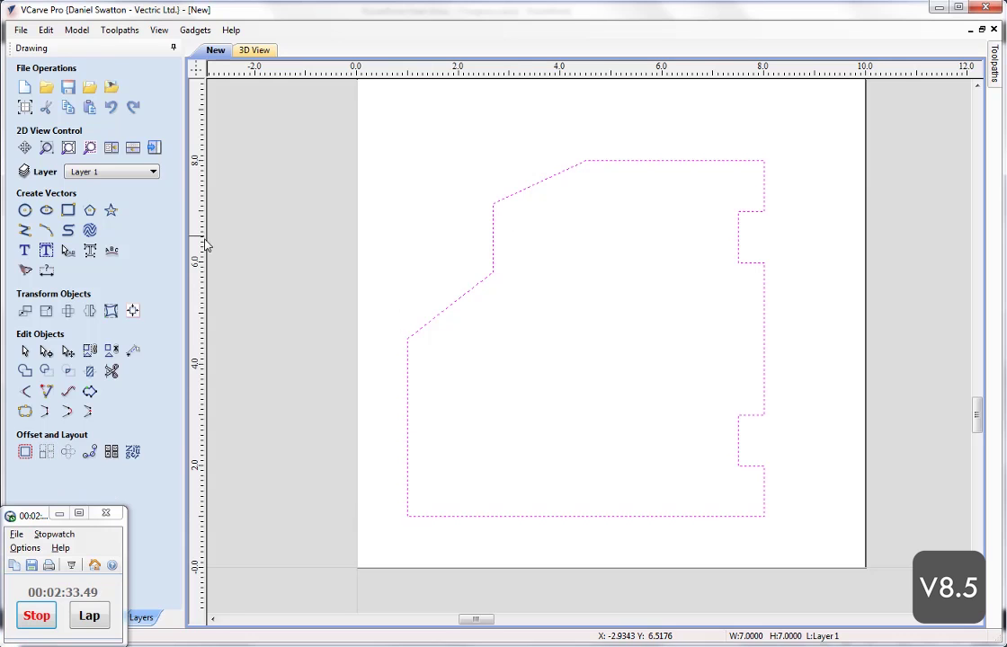
{"action": "left_click", "coordinate": [25, 411]}
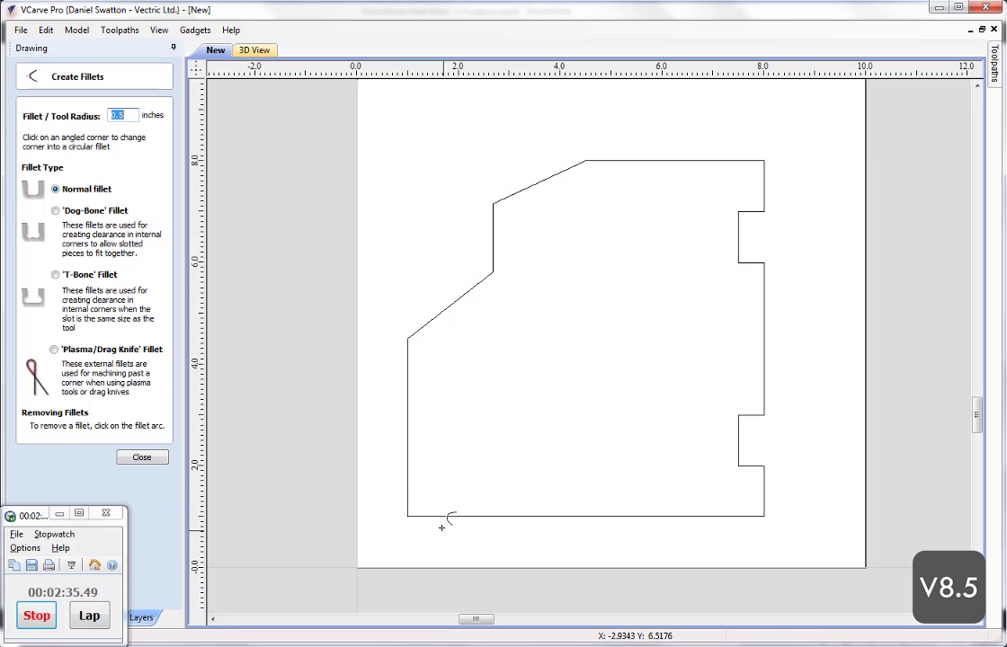
{"action": "left_click", "coordinate": [409, 515]}
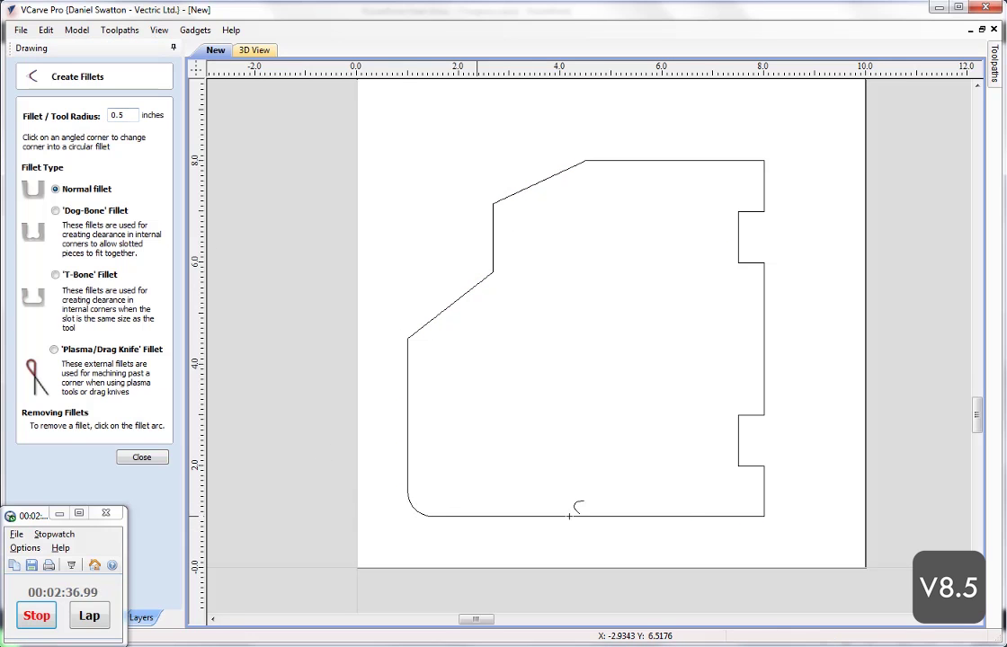
{"action": "left_click", "coordinate": [763, 514]}
{"action": "left_click", "coordinate": [766, 163]}
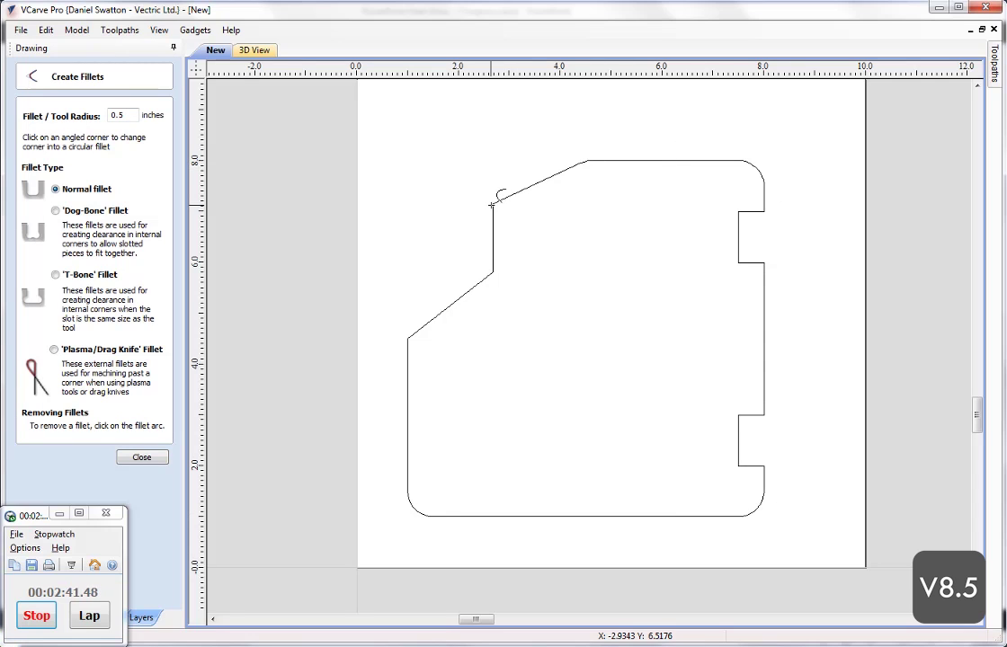
{"action": "left_click", "coordinate": [412, 334]}
{"action": "left_click", "coordinate": [142, 457]}
Draw a 0.3 inch diameter circle at the plate's bottom-left corner, centred at X 1.5, Y 1.5.
{"action": "scroll", "coordinate": [551, 406], "scroll_direction": "up", "scroll_amount": 1}
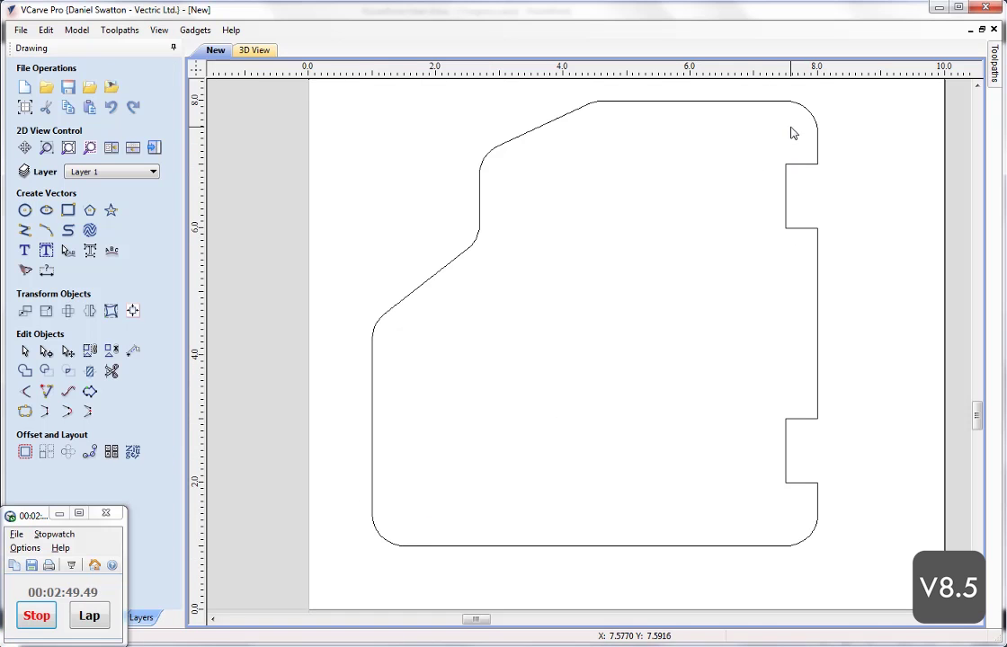
{"action": "left_click", "coordinate": [25, 211]}
{"action": "left_click", "coordinate": [76, 180]}
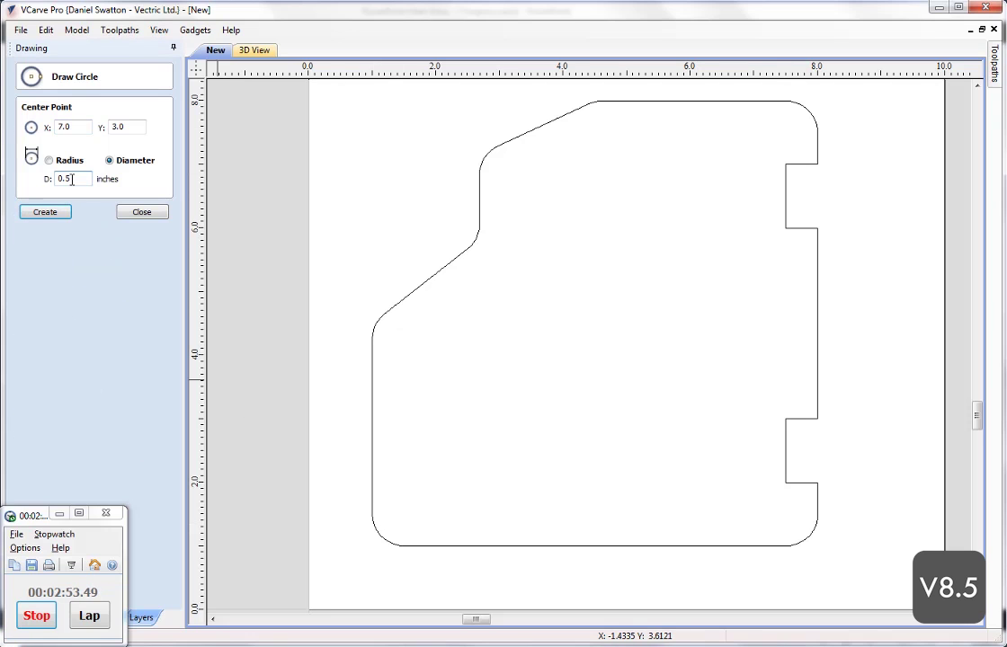
{"action": "key", "text": "BackSpace"}
{"action": "type", "text": "3"}
{"action": "scroll", "coordinate": [483, 464], "scroll_direction": "up", "scroll_amount": 2}
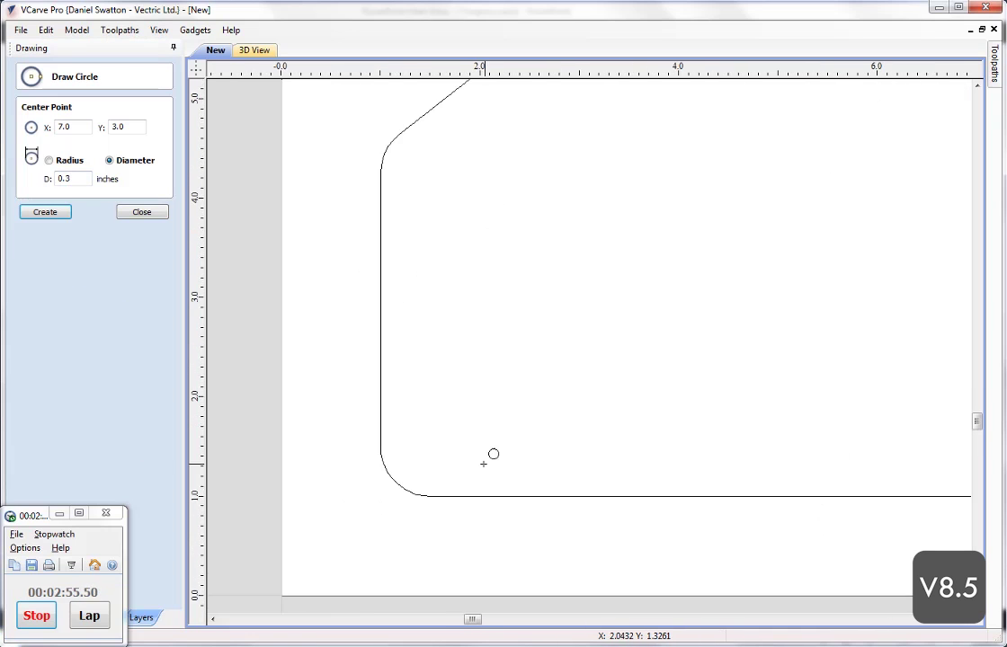
{"action": "scroll", "coordinate": [483, 464], "scroll_direction": "up", "scroll_amount": 2}
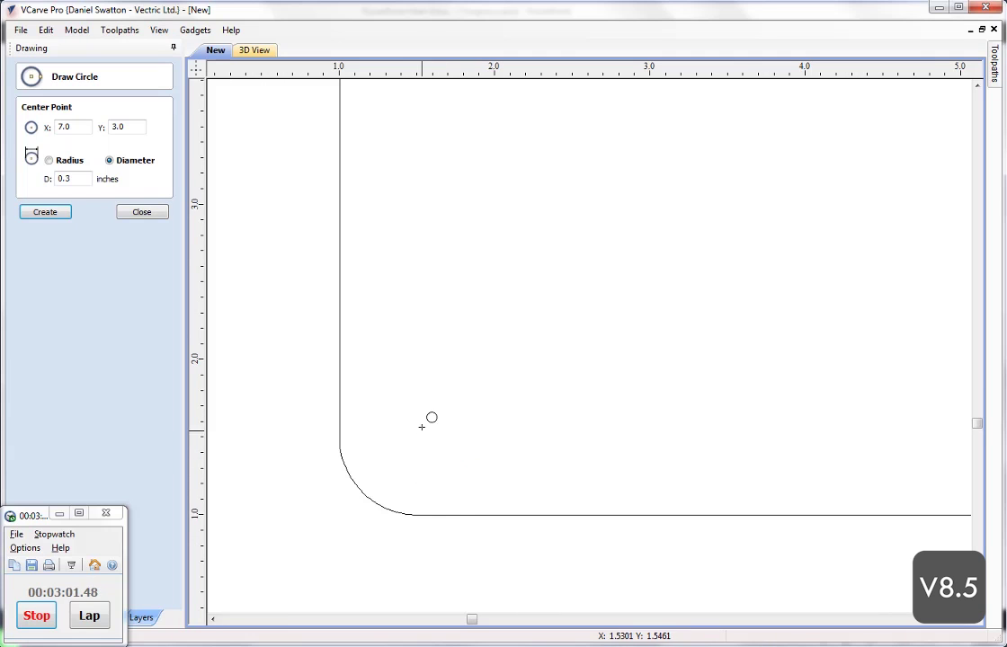
{"action": "left_click", "coordinate": [416, 438]}
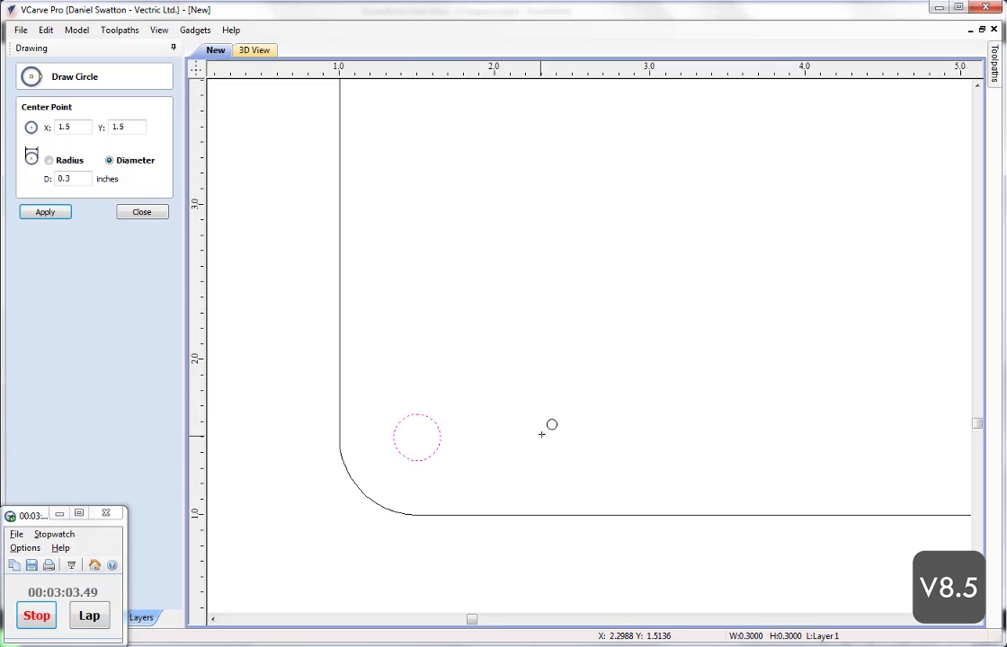
Add 0.3 inch diameter circles at the centres of the bottom-right and top-right corner fillets.
{"action": "scroll", "coordinate": [304, 434], "scroll_direction": "down", "scroll_amount": 2}
{"action": "scroll", "coordinate": [549, 434], "scroll_direction": "right", "scroll_amount": 3}
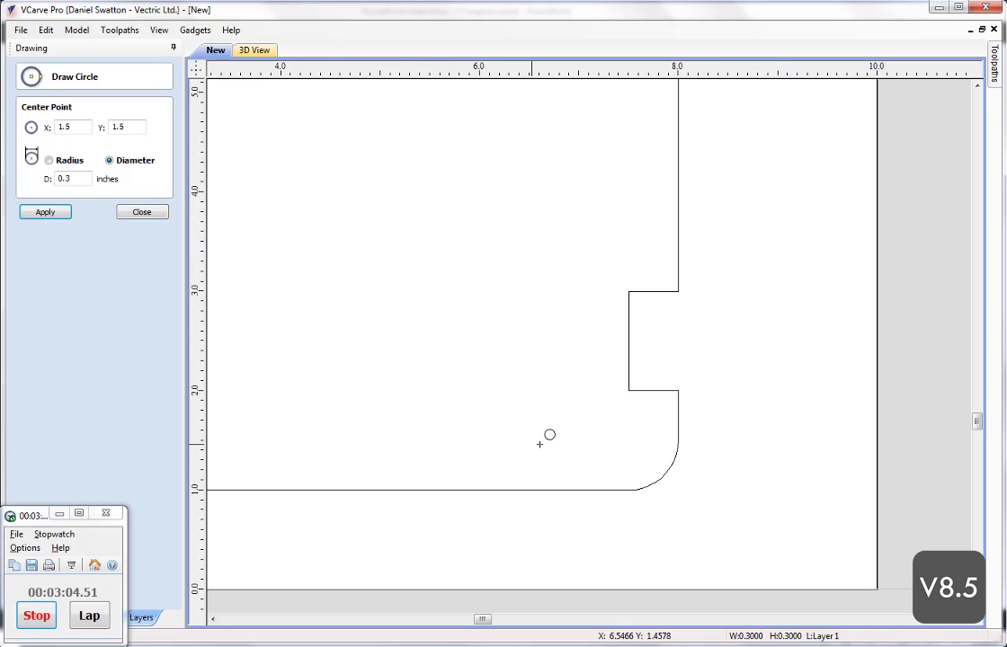
{"action": "left_click", "coordinate": [627, 440]}
{"action": "scroll", "coordinate": [618, 339], "scroll_direction": "up", "scroll_amount": 5}
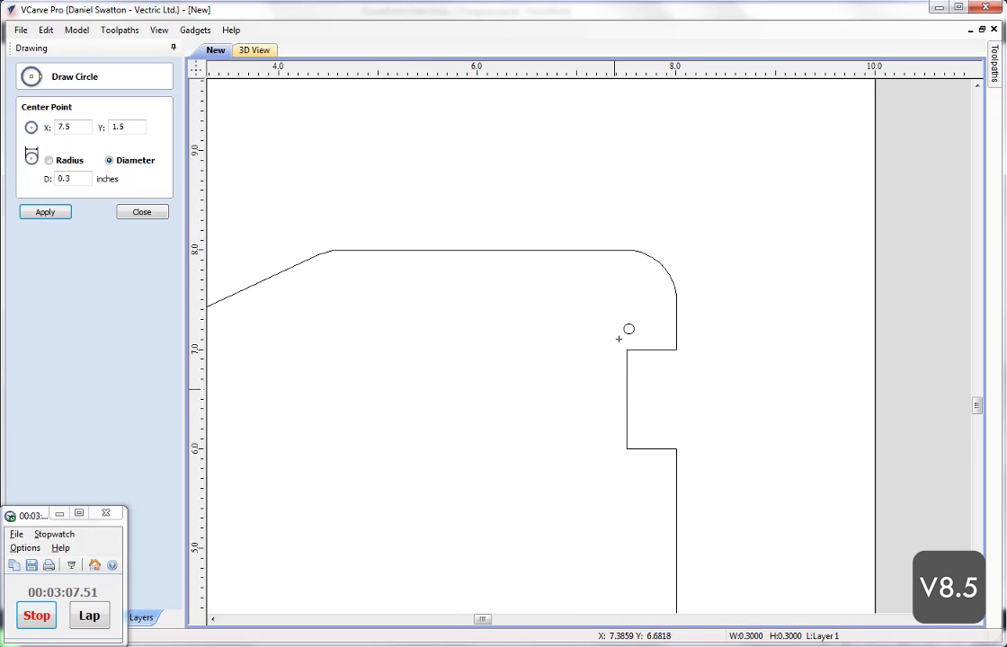
{"action": "left_click", "coordinate": [627, 301]}
{"action": "scroll", "coordinate": [555, 332], "scroll_direction": "down", "scroll_amount": 3}
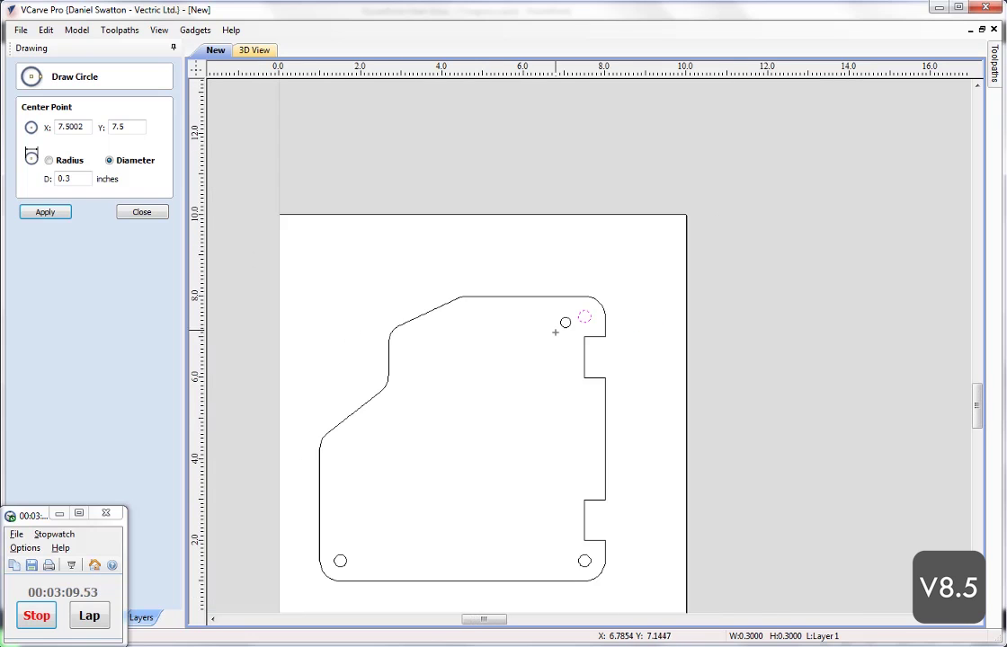
{"action": "scroll", "coordinate": [556, 396], "scroll_direction": "down", "scroll_amount": 2}
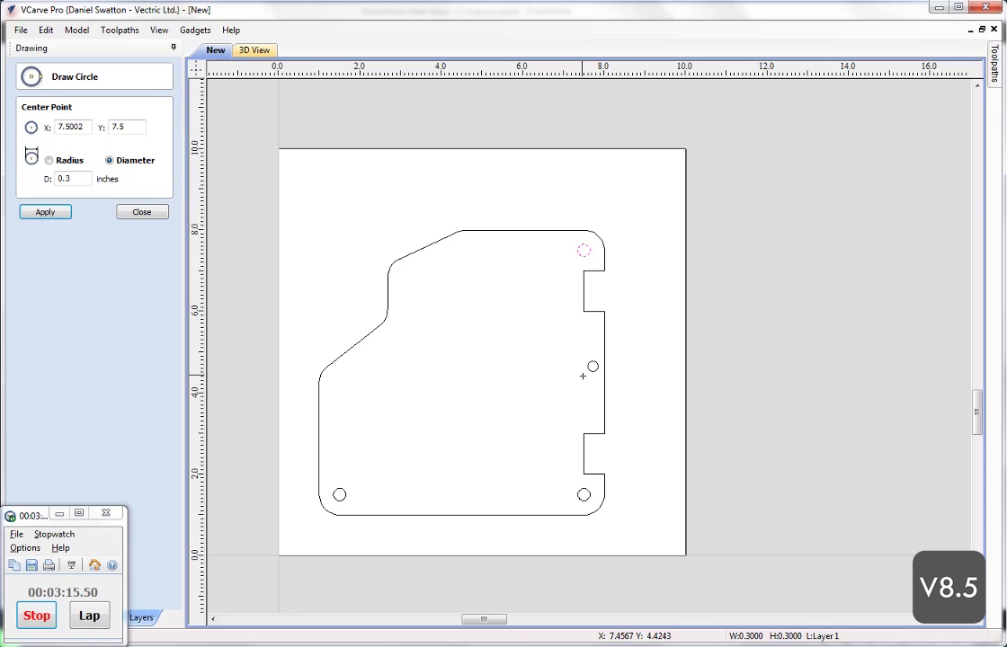
{"action": "scroll", "coordinate": [582, 376], "scroll_direction": "up", "scroll_amount": 3}
{"action": "left_click", "coordinate": [136, 212]}
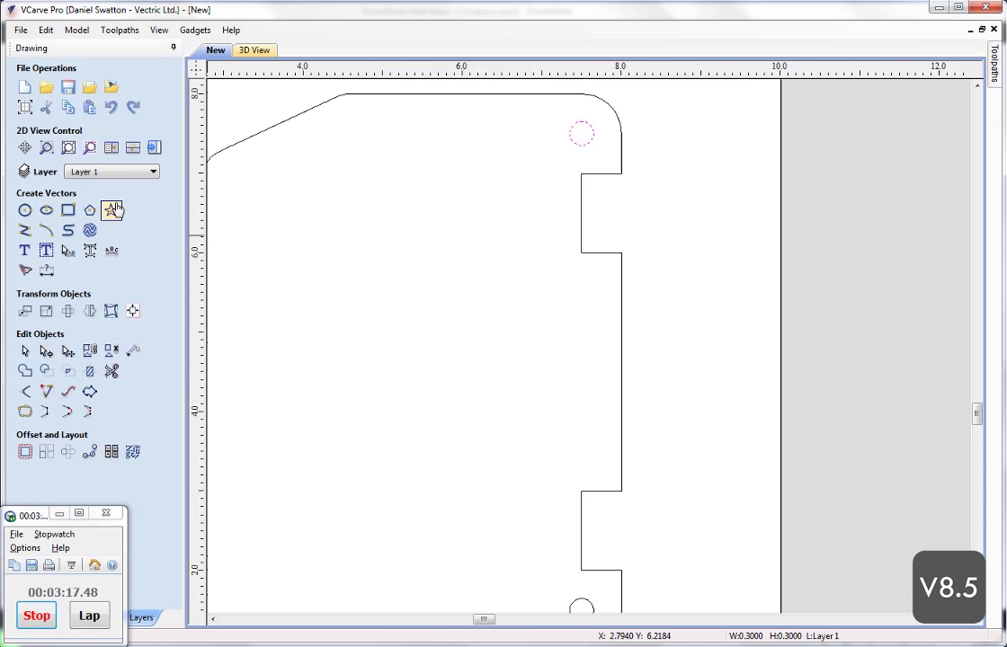
Draw a vertical line from X 7.5, Y 6 to X 7.5, Y 3, joining the inner corners of the two notches.
{"action": "left_click", "coordinate": [24, 230]}
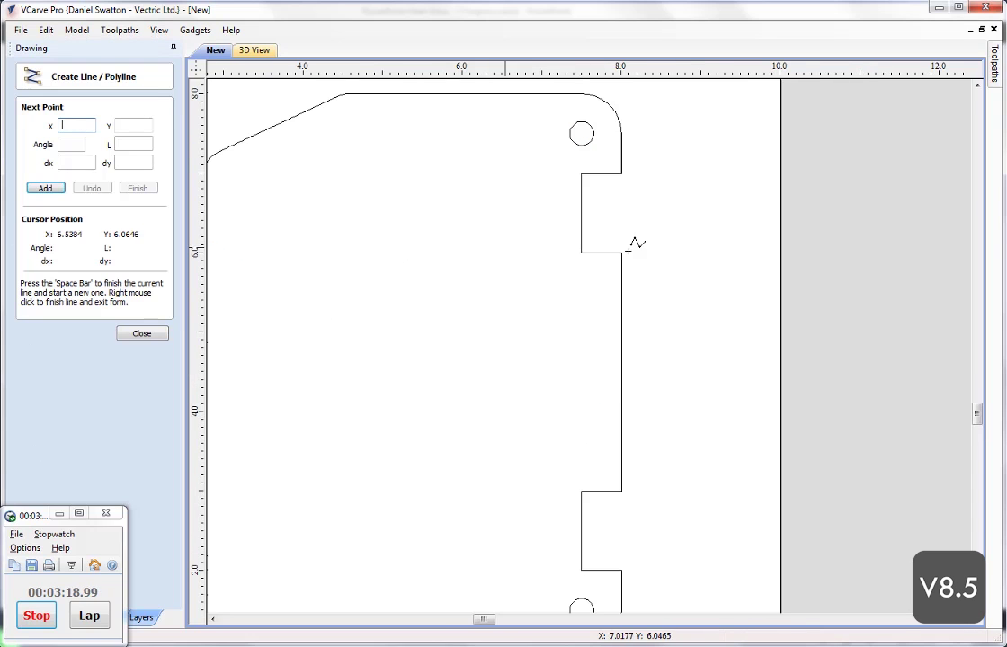
{"action": "left_click", "coordinate": [582, 253]}
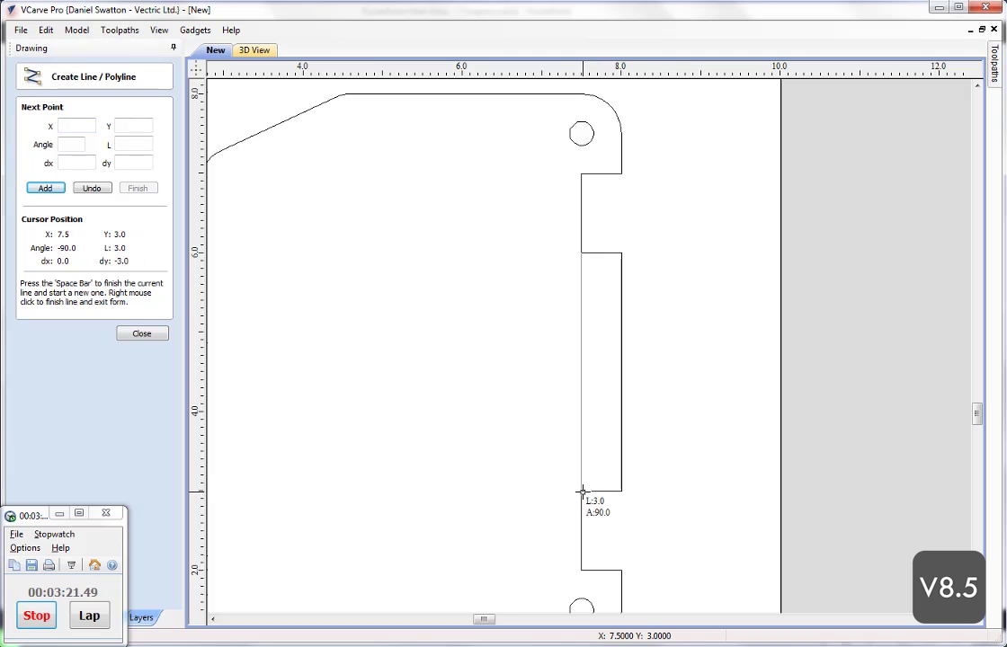
{"action": "left_click", "coordinate": [141, 334]}
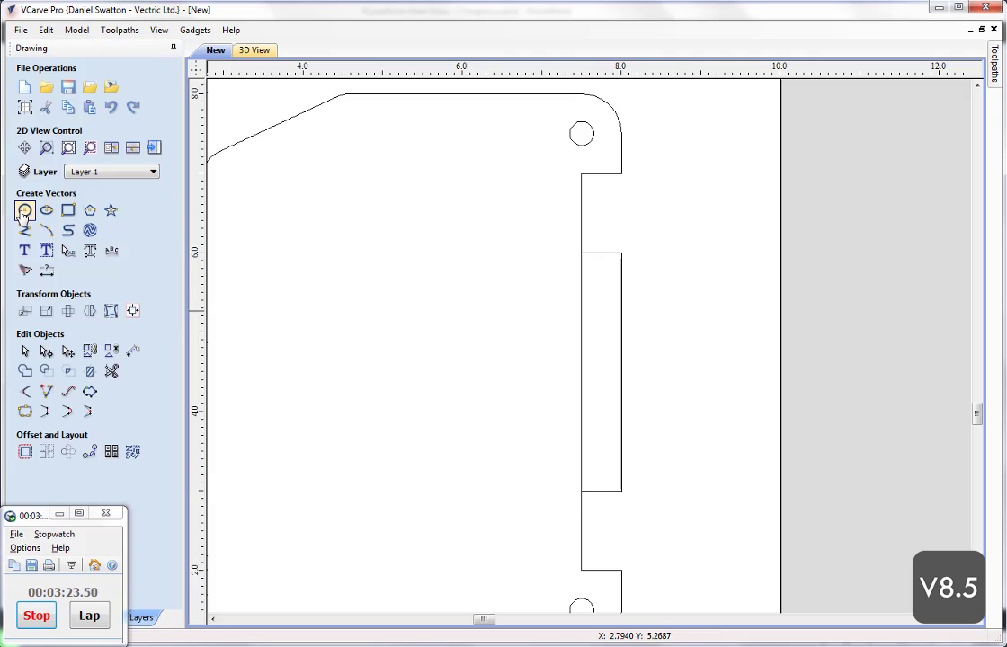
Add a 0.3 inch diameter circle at the midpoint of the vertical construction line, X 7.5, Y 4.5, and remove the line.
{"action": "left_click", "coordinate": [24, 212]}
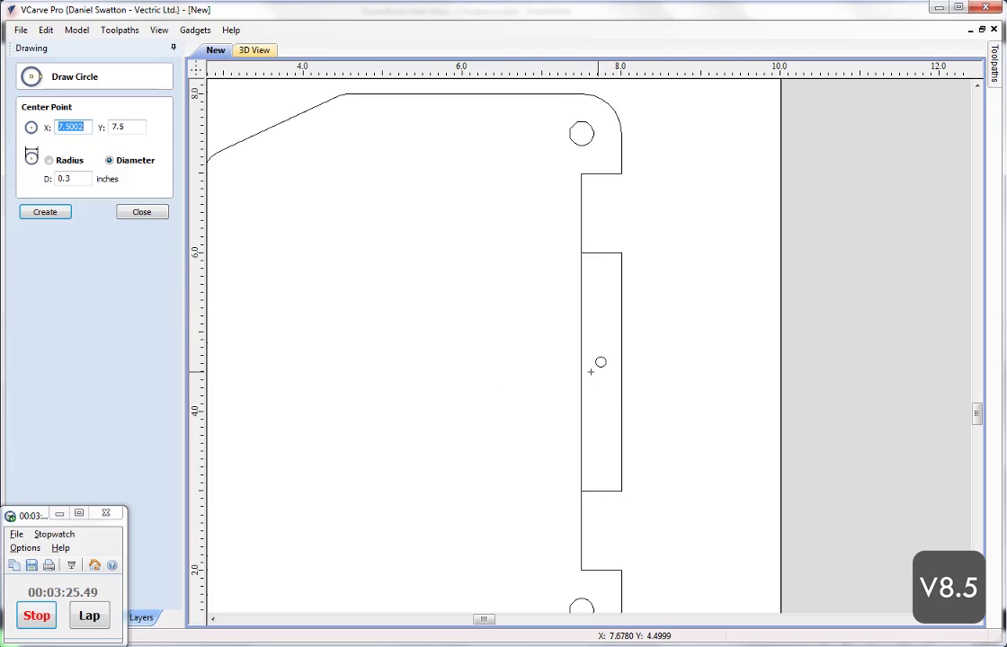
{"action": "left_click", "coordinate": [582, 372]}
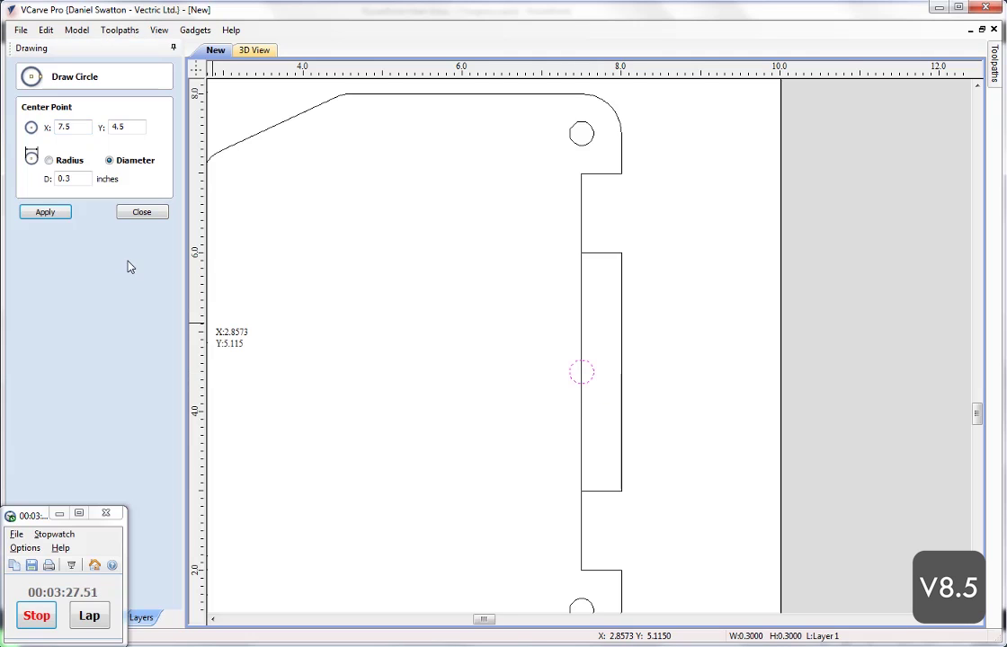
{"action": "left_click", "coordinate": [141, 213]}
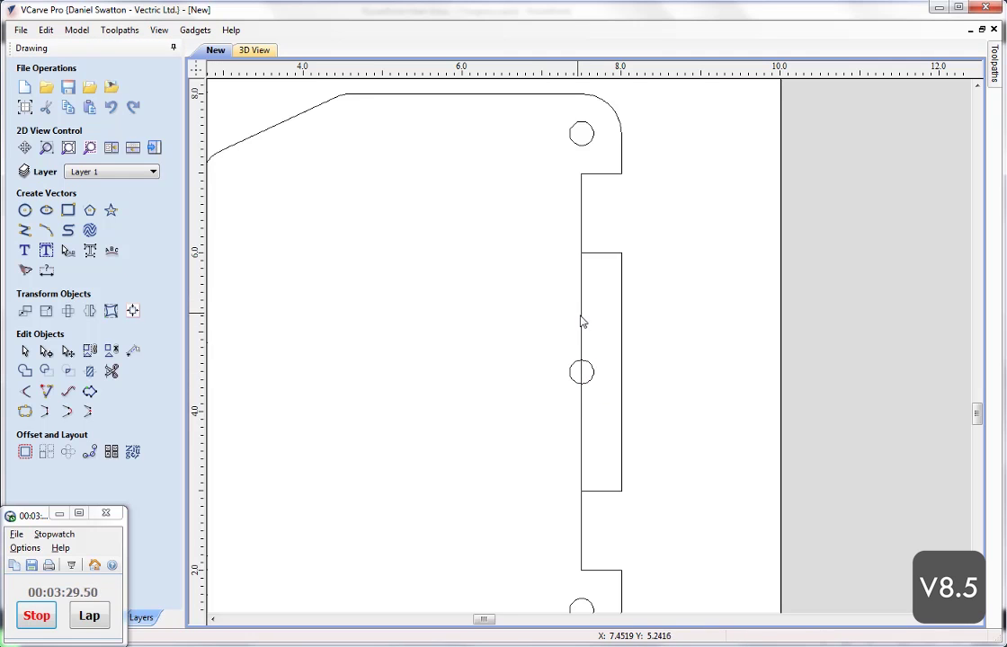
{"action": "scroll", "coordinate": [563, 342], "scroll_direction": "down", "scroll_amount": 3}
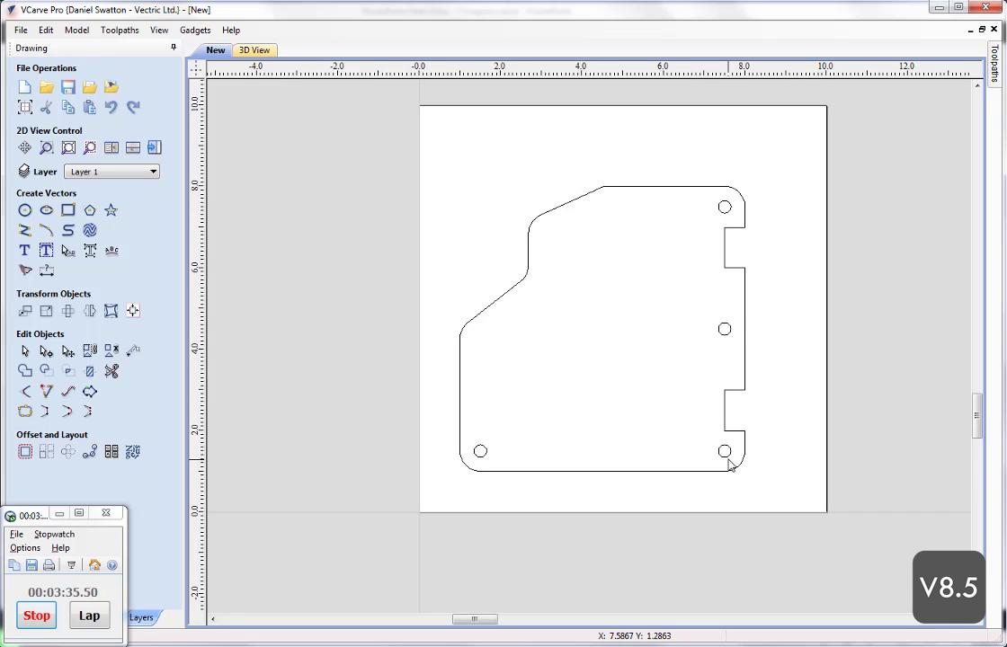
Set the diameter of the plate's bottom-left corner hole to 0.5 inches.
{"action": "scroll", "coordinate": [476, 469], "scroll_direction": "up", "scroll_amount": 3}
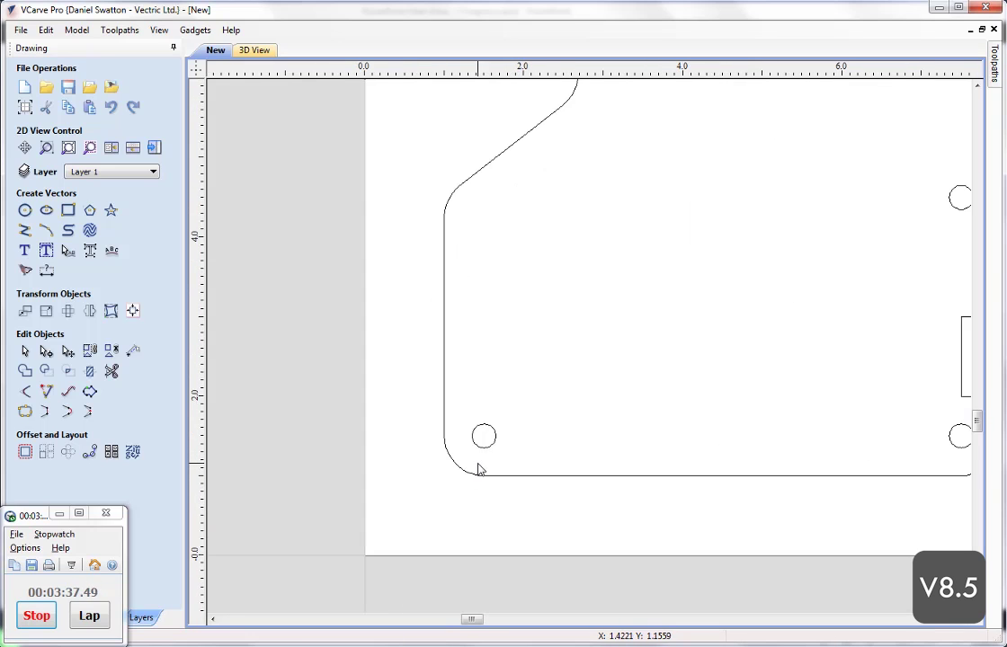
{"action": "left_click", "coordinate": [482, 450]}
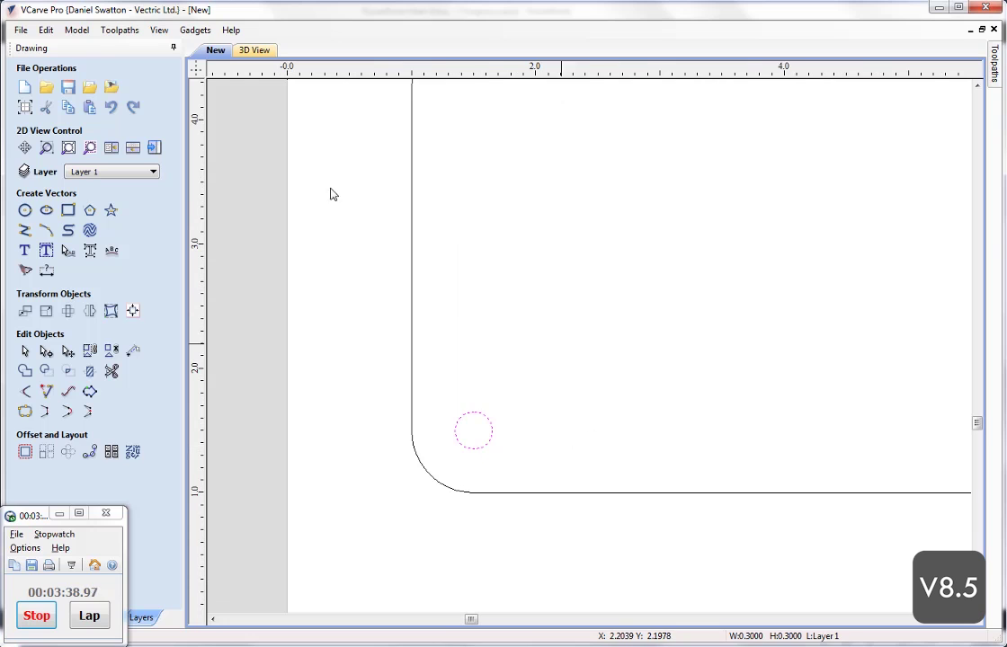
{"action": "left_click", "coordinate": [24, 209]}
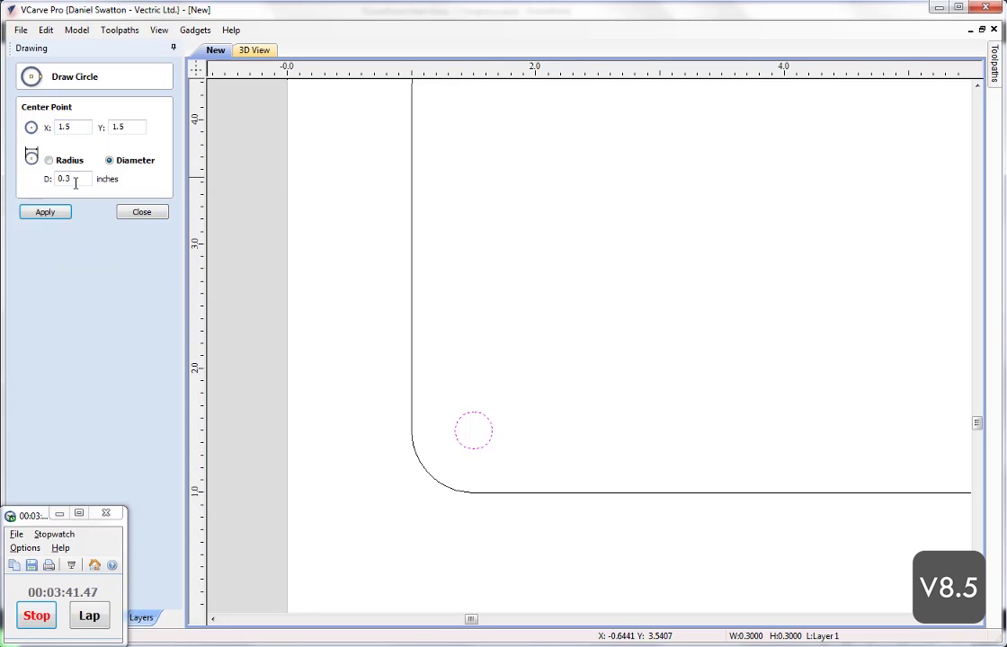
{"action": "left_click", "coordinate": [76, 183]}
{"action": "key", "text": "BackSpace"}
{"action": "type", "text": "5"}
{"action": "left_click", "coordinate": [45, 213]}
{"action": "scroll", "coordinate": [627, 415], "scroll_direction": "down", "scroll_amount": 2}
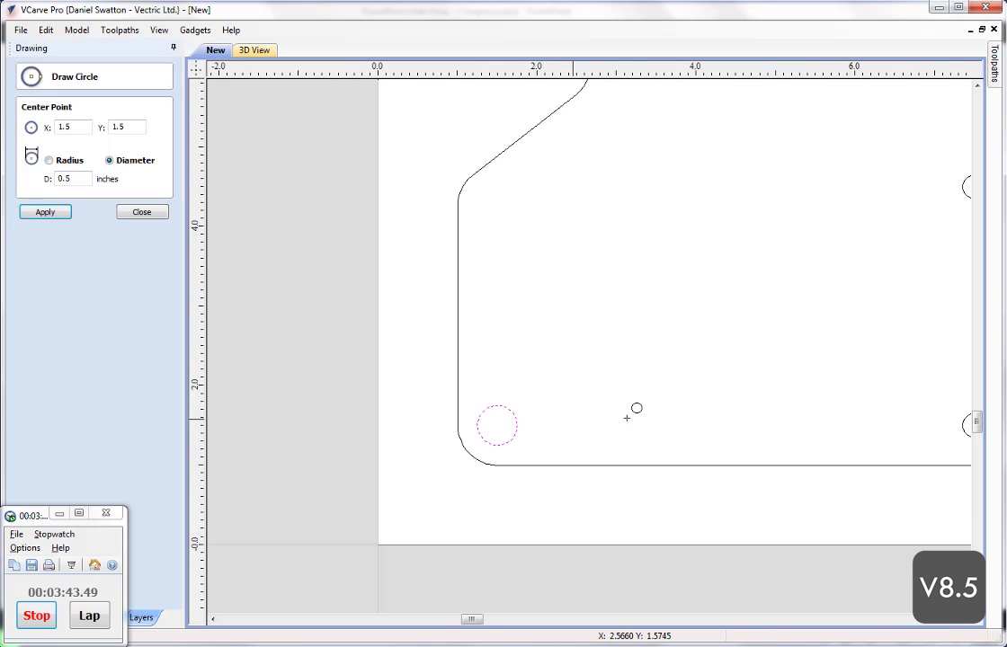
{"action": "middle_click_drag", "start_coordinate": [627, 416], "coordinate": [346, 405]}
{"action": "left_click", "coordinate": [143, 213]}
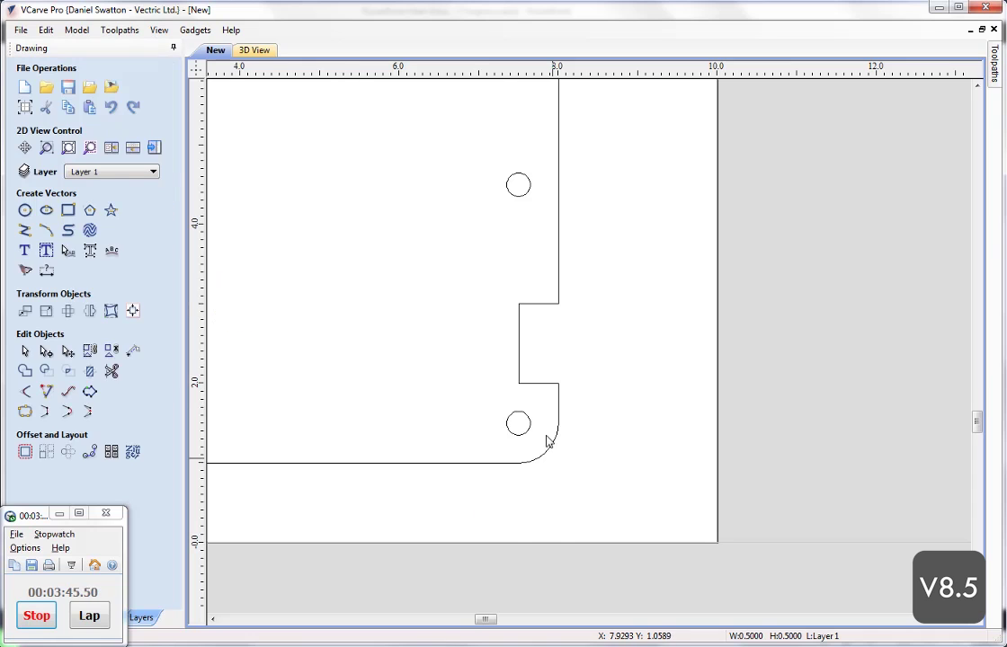
Set the diameter of the plate's bottom-right corner hole to 0.5 inches.
{"action": "left_click", "coordinate": [521, 434]}
{"action": "left_click", "coordinate": [24, 211]}
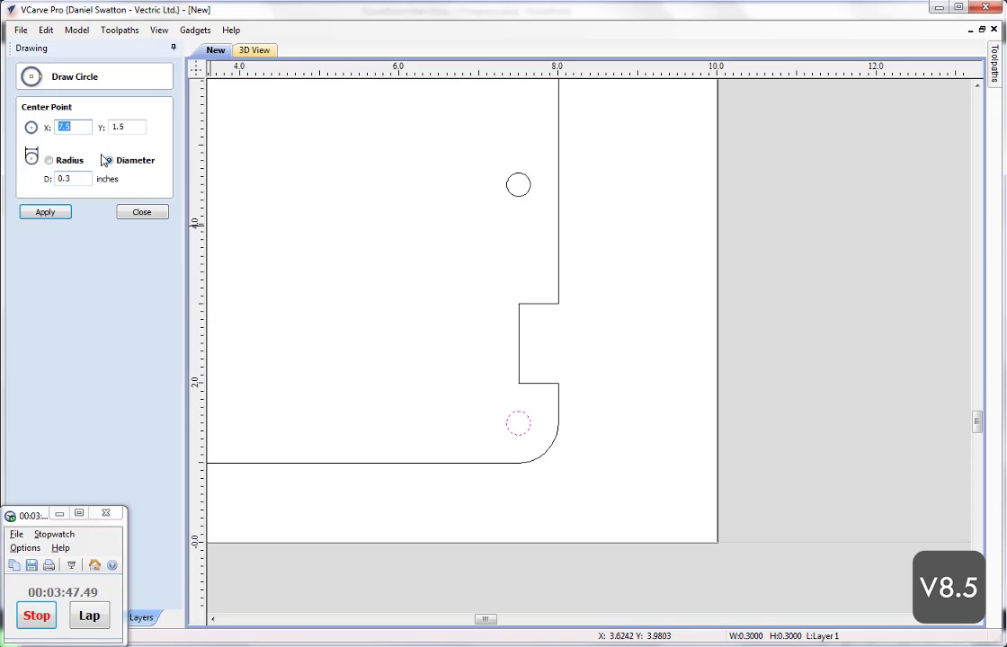
{"action": "key", "text": "BackSpace"}
{"action": "type", "text": "5"}
{"action": "left_click", "coordinate": [45, 212]}
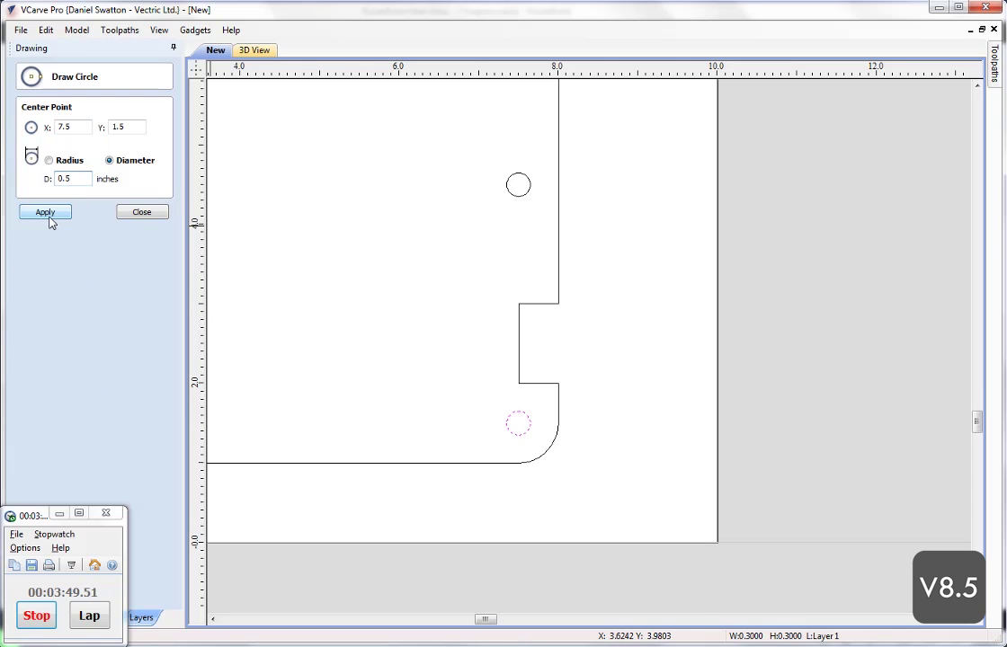
{"action": "left_click", "coordinate": [142, 212]}
Set the diameter of the plate's top-right corner hole to 0.5 inches and clear the selection.
{"action": "scroll", "coordinate": [378, 514], "scroll_direction": "down", "scroll_amount": 2}
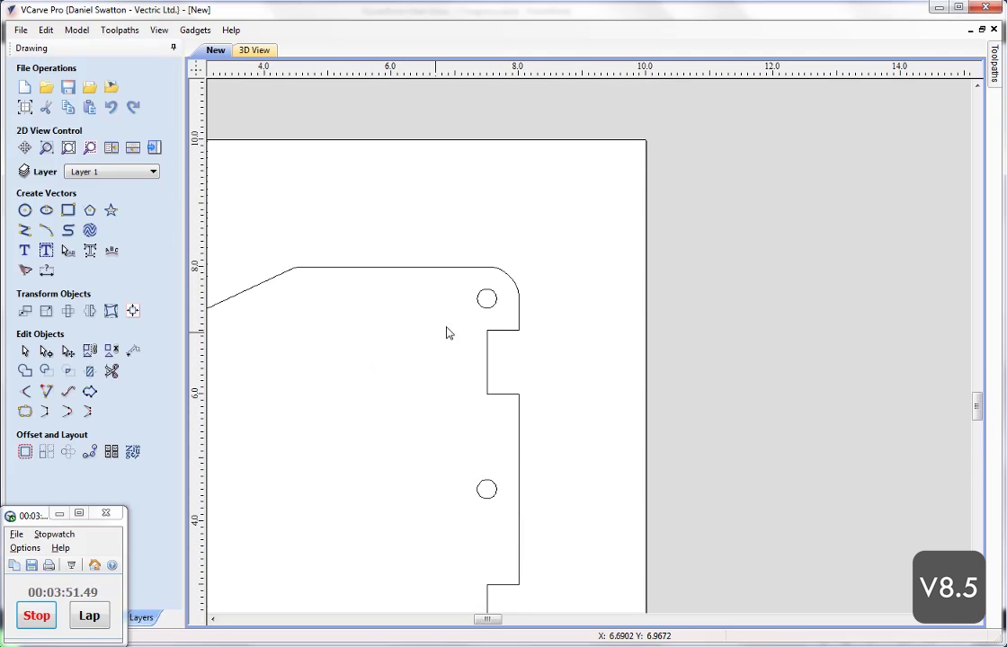
{"action": "left_click", "coordinate": [494, 309]}
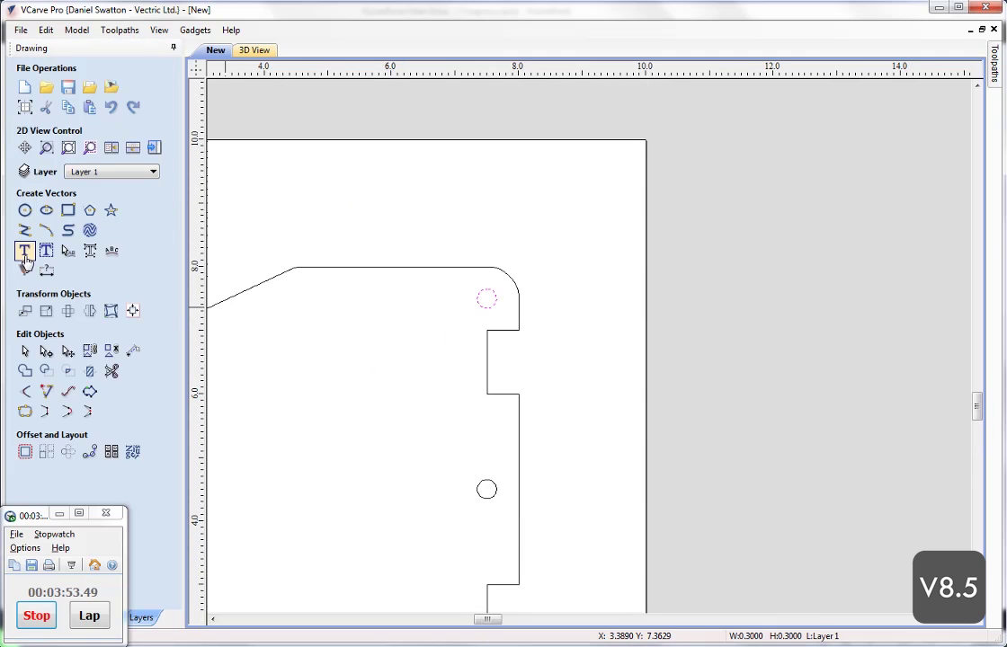
{"action": "left_click", "coordinate": [25, 210]}
{"action": "left_click", "coordinate": [81, 177]}
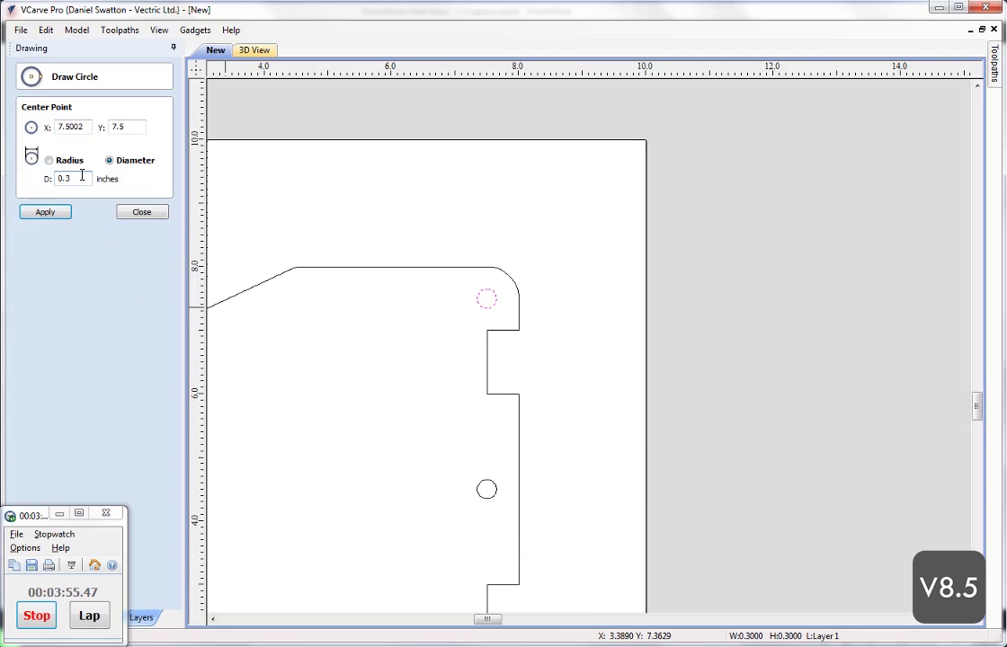
{"action": "key", "text": "BackSpace"}
{"action": "type", "text": "5"}
{"action": "left_click", "coordinate": [45, 213]}
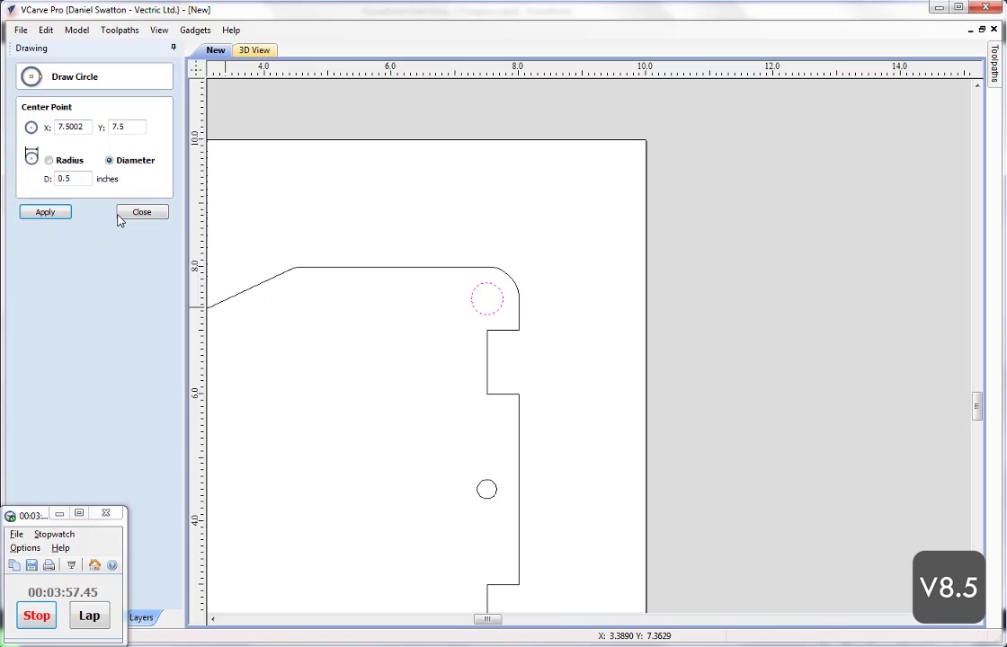
{"action": "left_click", "coordinate": [120, 217]}
{"action": "mouse_move", "coordinate": [405, 413]}
{"action": "middle_mouse_down"}
{"action": "mouse_move", "coordinate": [681, 234]}
{"action": "mouse_move", "coordinate": [667, 262]}
{"action": "middle_mouse_up"}
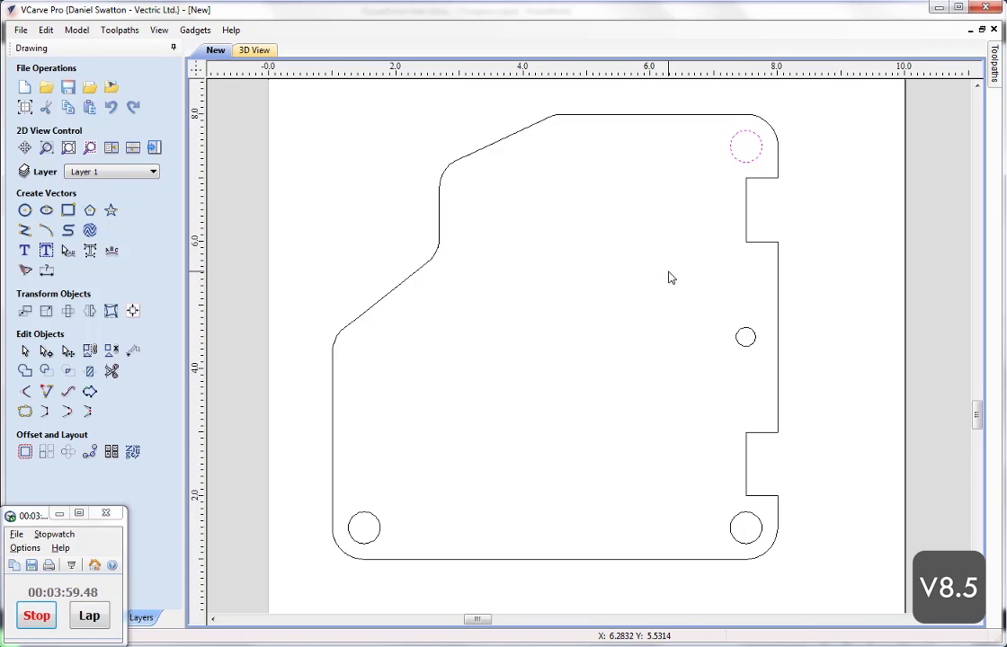
{"action": "left_click", "coordinate": [688, 225]}
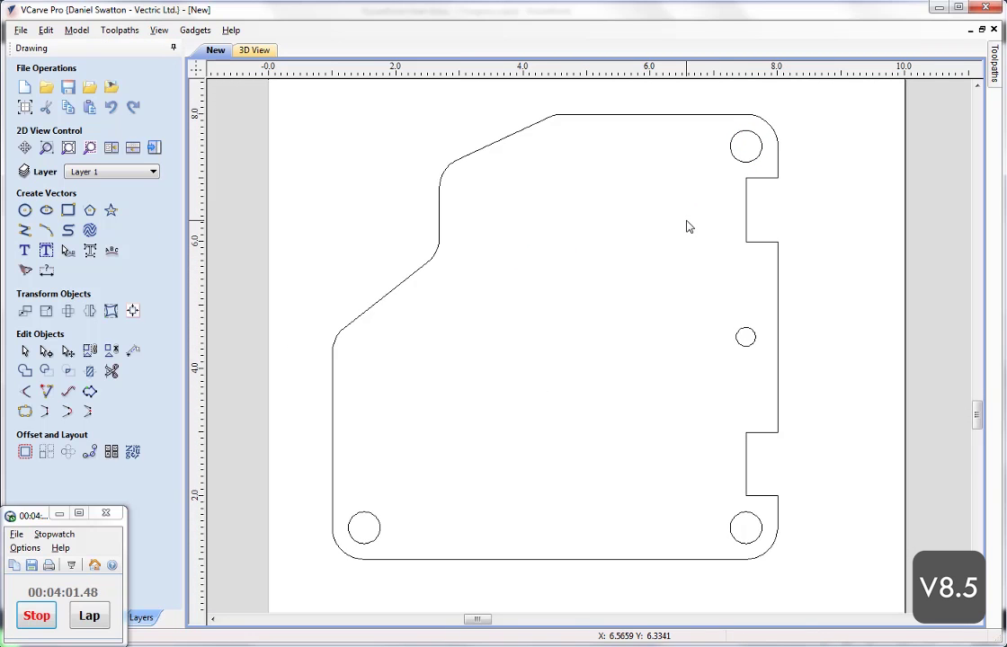
Switch to the PowerPoint slide show, examine the reference plate and the two-circle tangent diagram, and return to VCarve Pro.
{"action": "key", "text": "alt+Tab"}
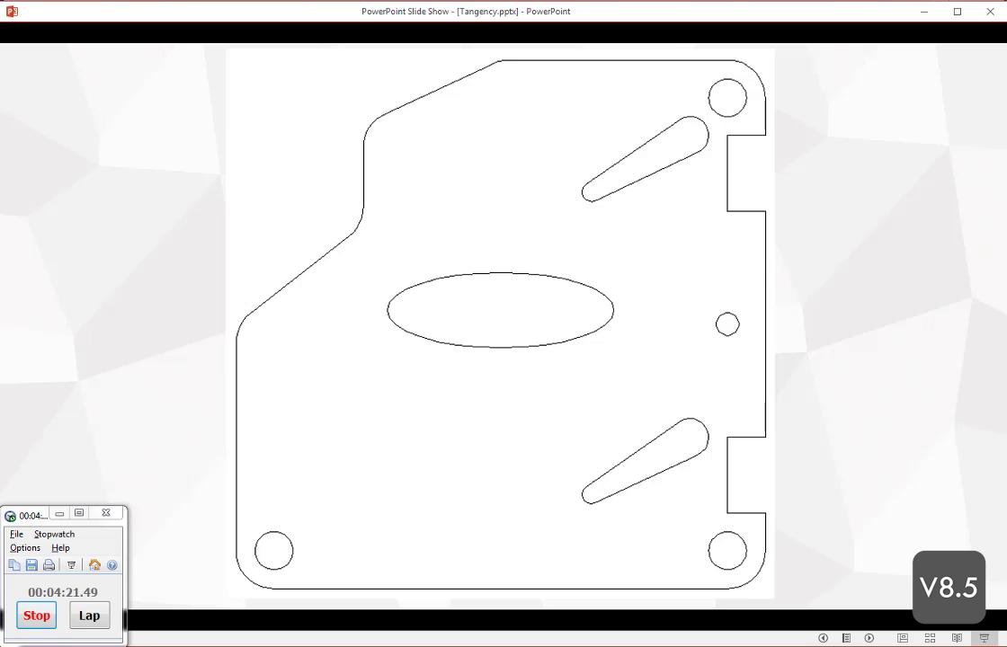
{"action": "key", "text": "Right"}
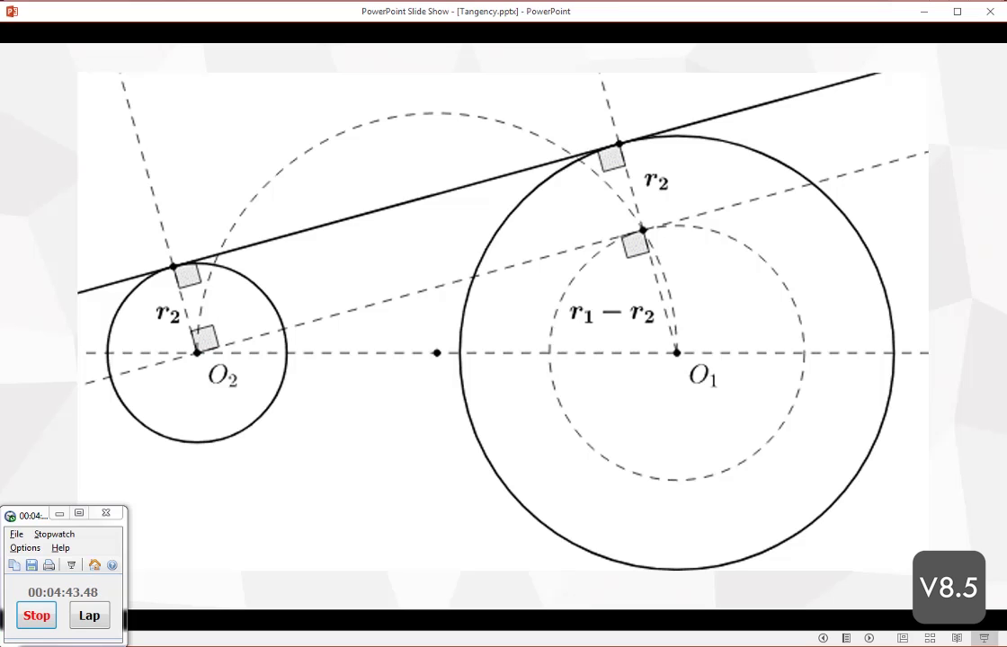
{"action": "key", "text": "alt+Tab"}
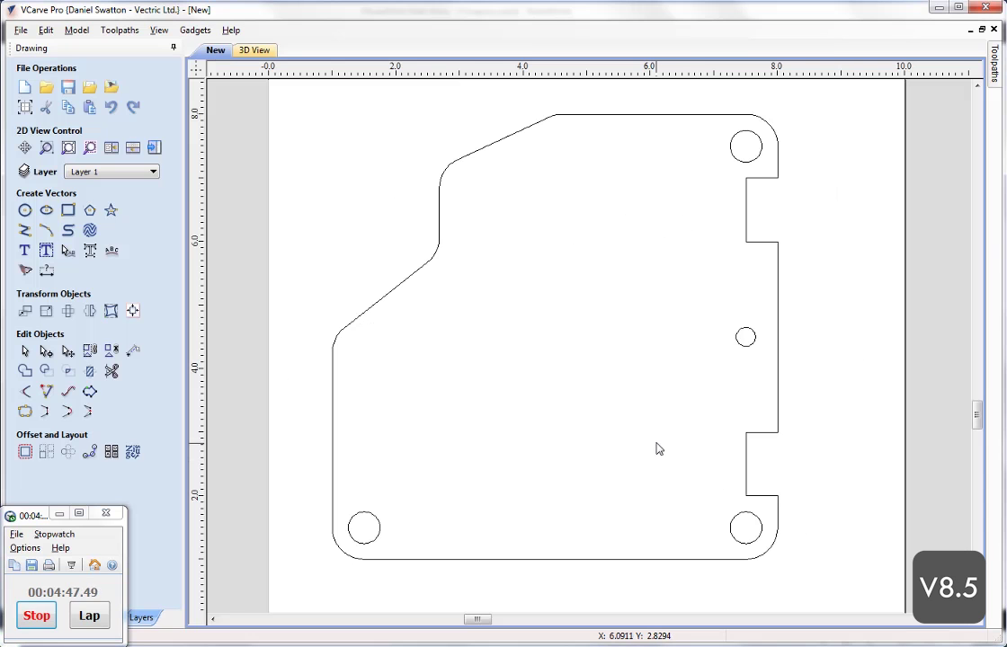
Draw a 0.5 inch diameter circle centred at X 7, Y 3, beside the lower notch.
{"action": "scroll", "coordinate": [658, 446], "scroll_direction": "down", "scroll_amount": 1}
{"action": "scroll", "coordinate": [667, 384], "scroll_direction": "up", "scroll_amount": 1}
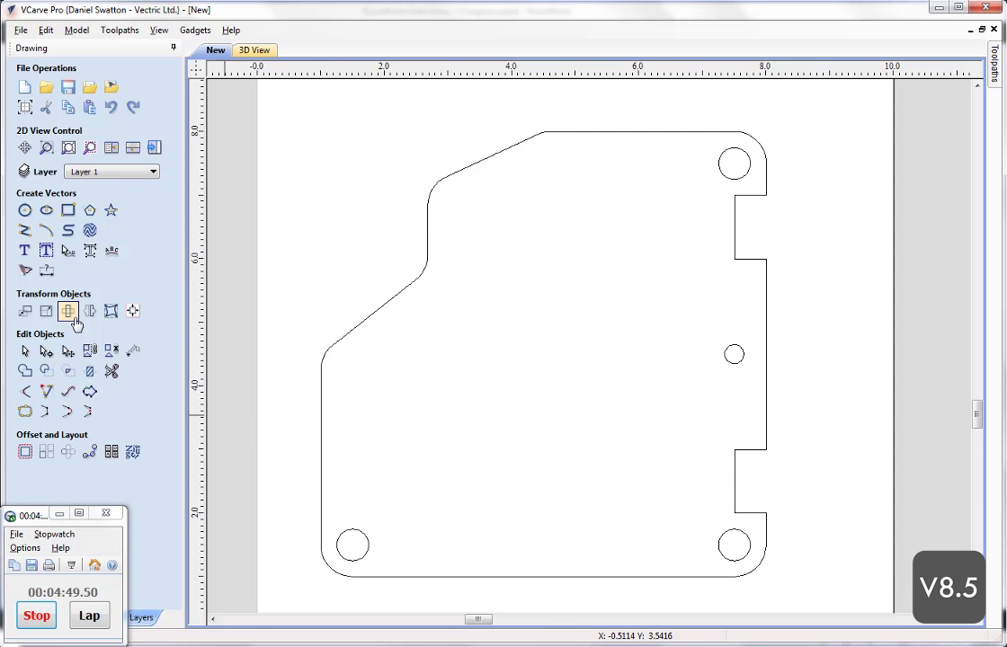
{"action": "left_click", "coordinate": [25, 213]}
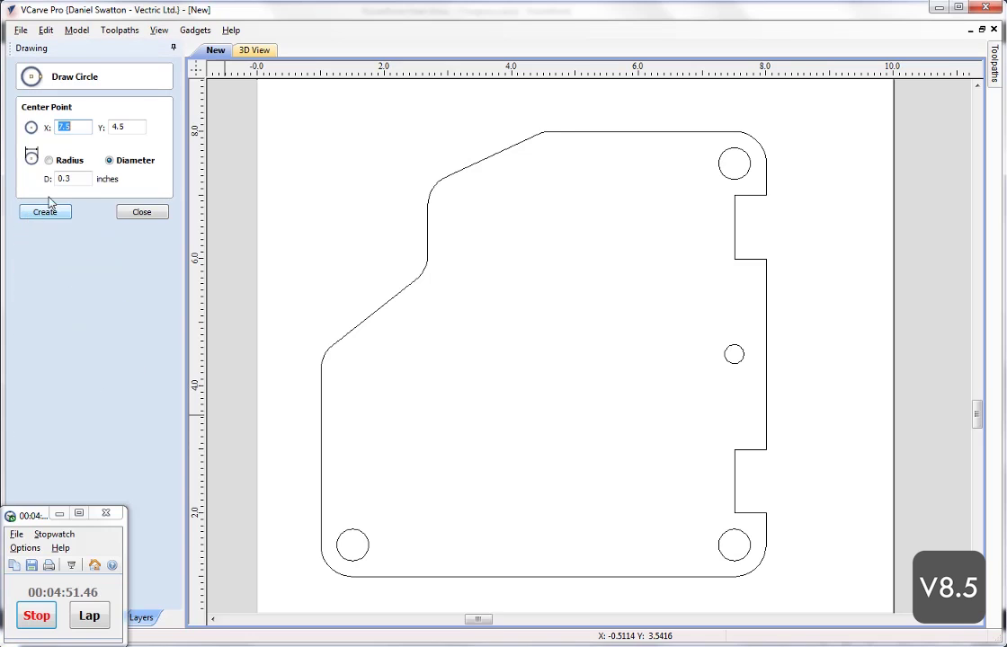
{"action": "left_click", "coordinate": [71, 180]}
{"action": "key", "text": "BackSpace"}
{"action": "type", "text": "5"}
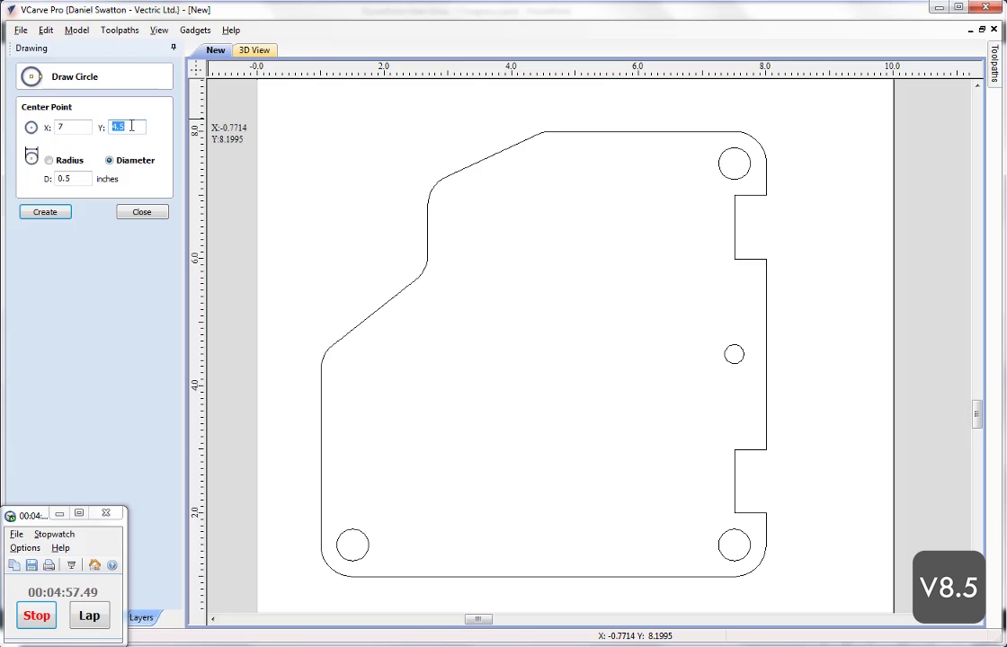
{"action": "type", "text": "3"}
{"action": "left_click", "coordinate": [45, 213]}
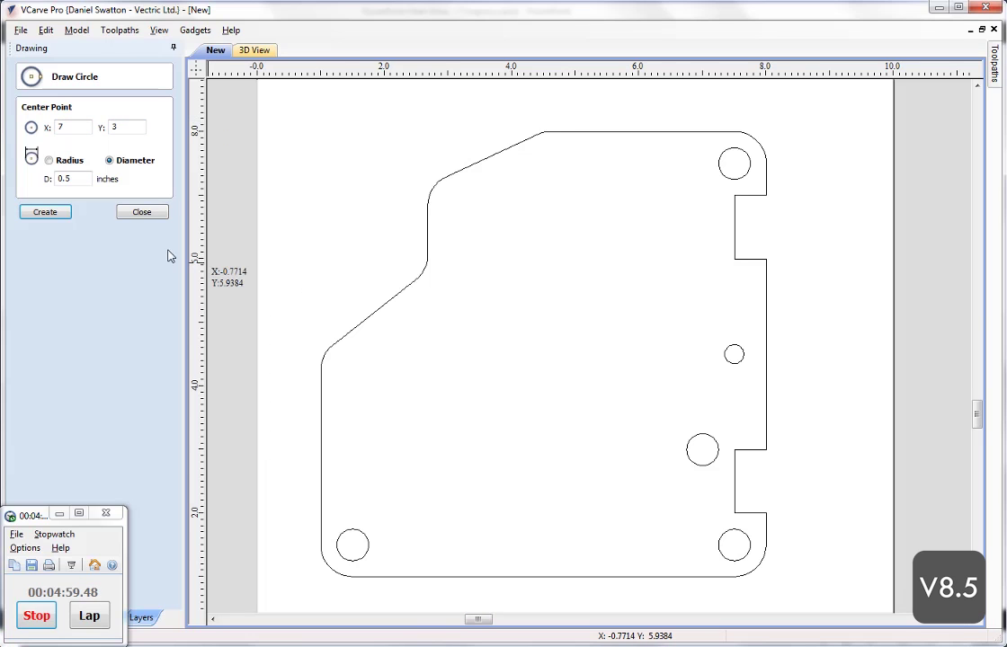
{"action": "key", "text": "Escape"}
Draw a 1.5 inch line from the new circle's centre down and to the left at 30 degrees, ending at X 5.701, Y 2.25.
{"action": "scroll", "coordinate": [639, 490], "scroll_direction": "up", "scroll_amount": 4}
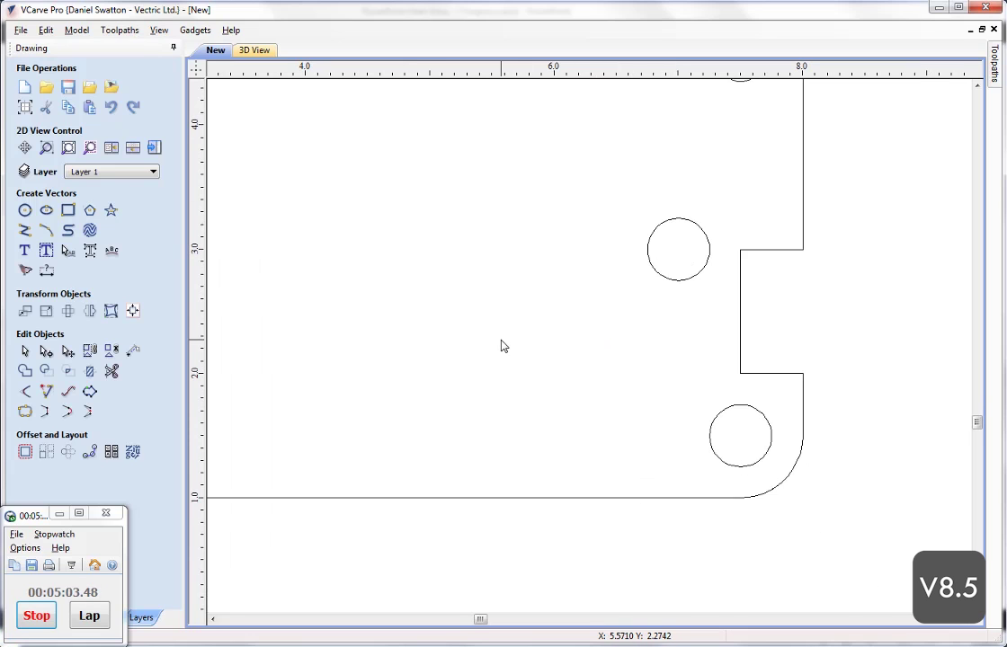
{"action": "left_click", "coordinate": [24, 231]}
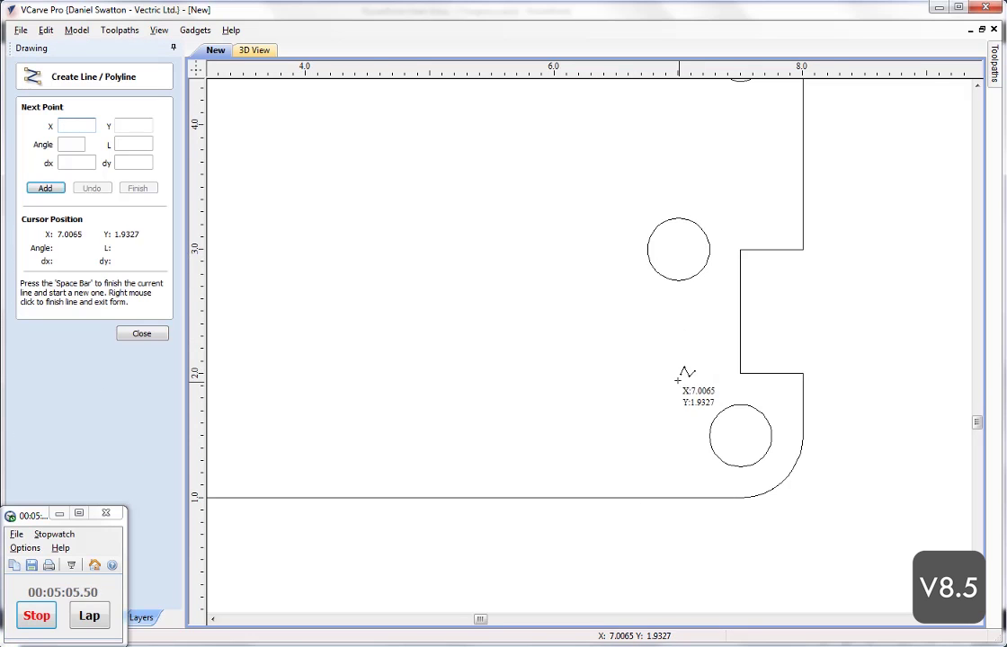
{"action": "scroll", "coordinate": [689, 385], "scroll_direction": "up", "scroll_amount": 1}
{"action": "left_click", "coordinate": [679, 217]}
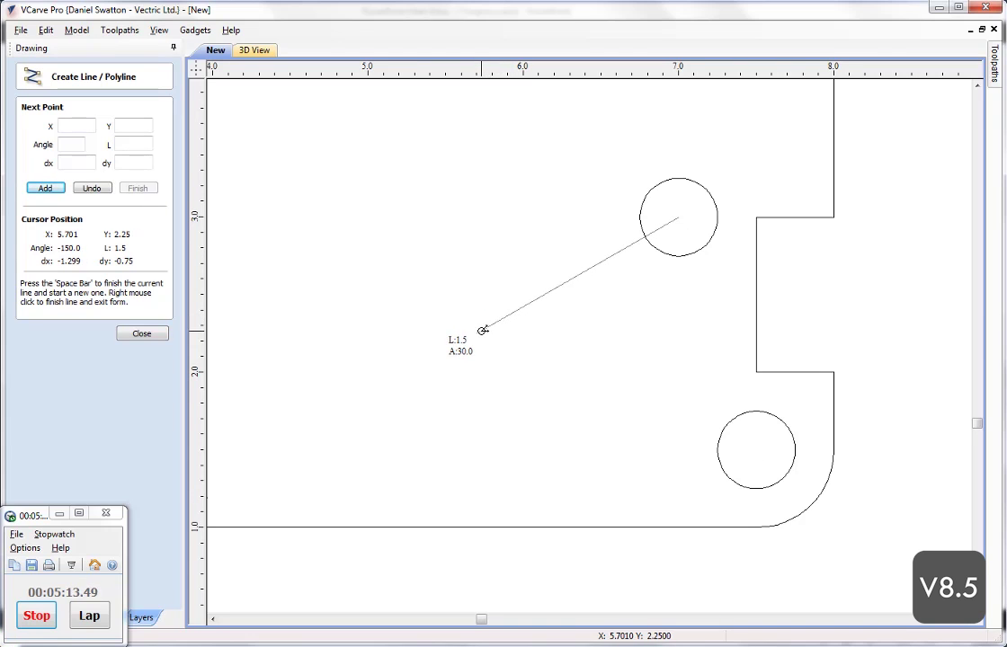
{"action": "left_click", "coordinate": [482, 331]}
{"action": "left_click", "coordinate": [143, 335]}
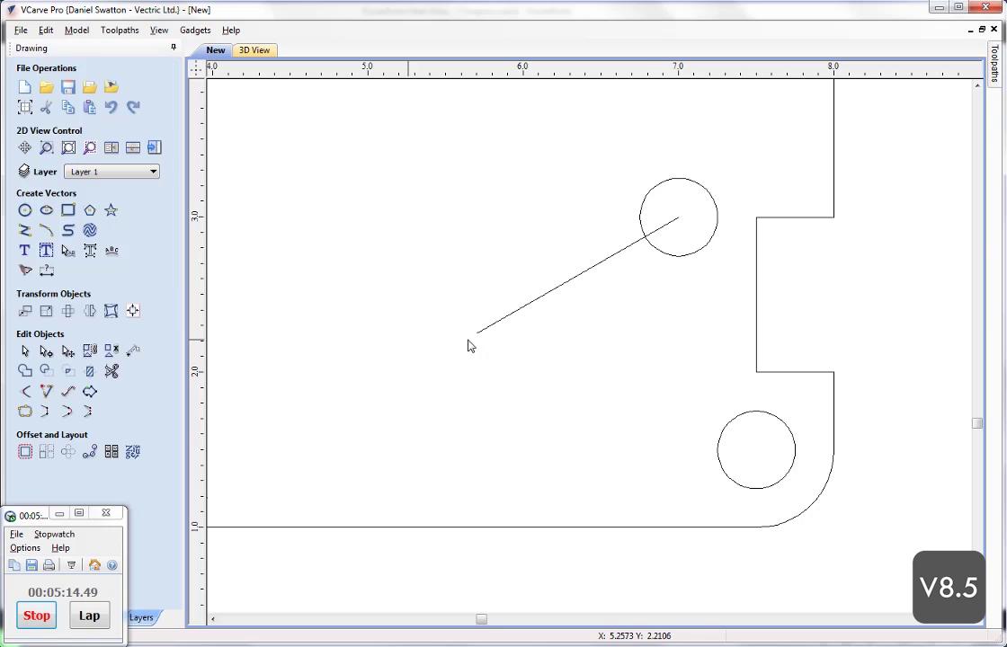
Copy the 0.5 inch circle from X 7, Y 3 so that its centre sits on the lower end of the angled line.
{"action": "left_click", "coordinate": [688, 255]}
{"action": "scroll", "coordinate": [702, 360], "scroll_direction": "up", "scroll_amount": 2}
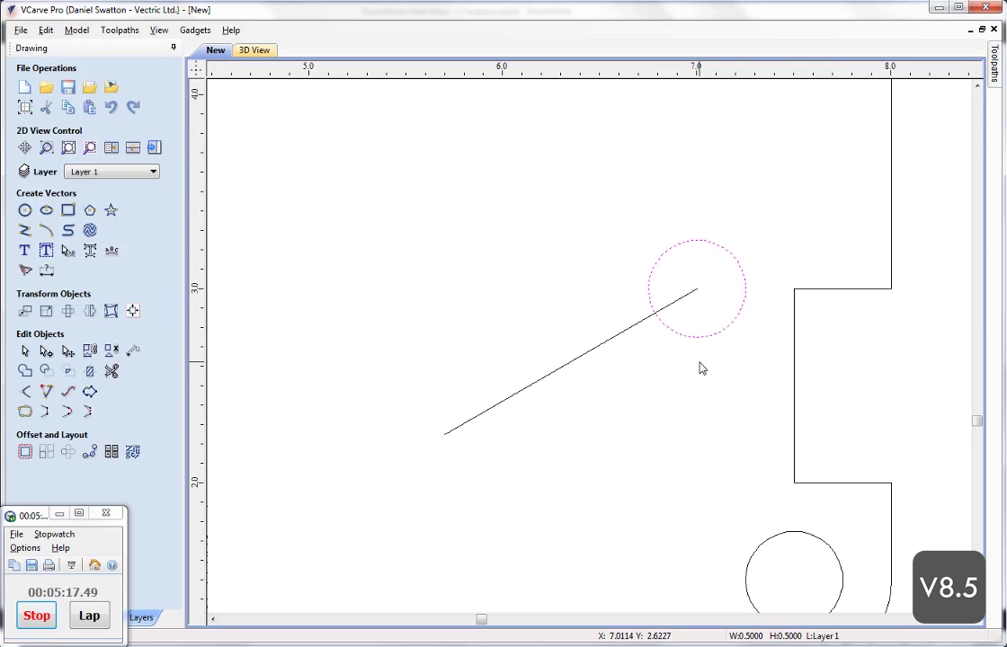
{"action": "left_click", "coordinate": [701, 338]}
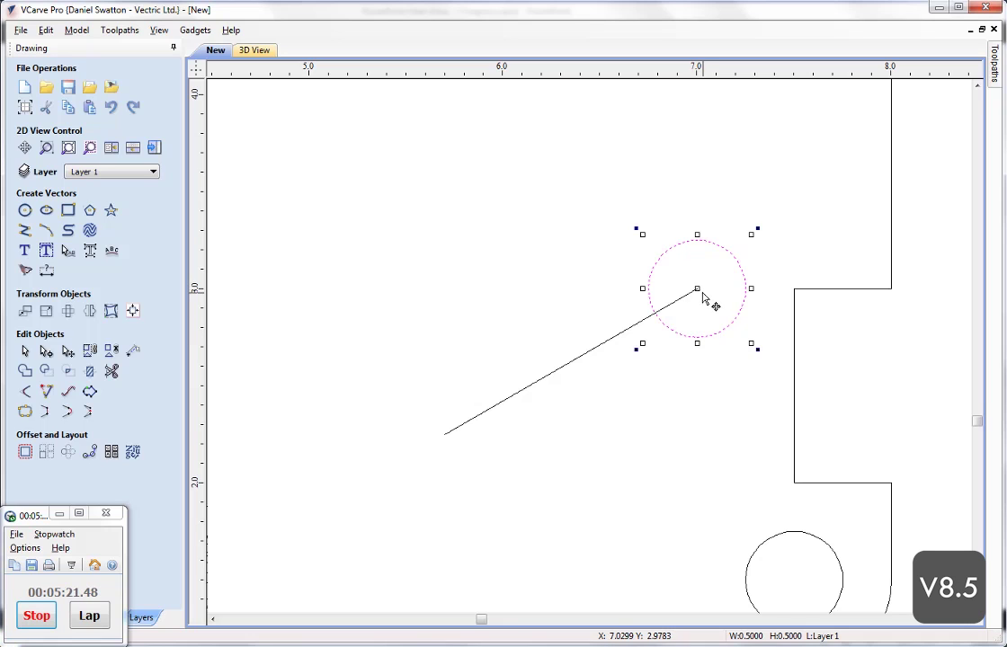
{"action": "left_click_drag", "start_coordinate": [700, 284], "coordinate": [445, 436]}
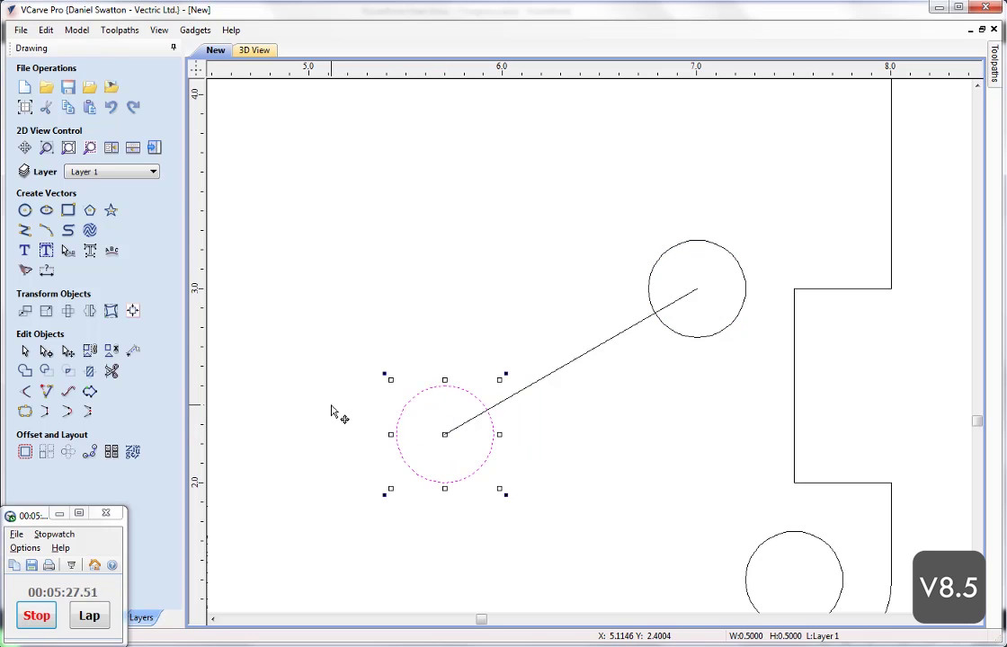
Set the diameter of the copied circle at the angled line's lower end to 0.25 inches.
{"action": "left_click", "coordinate": [24, 210]}
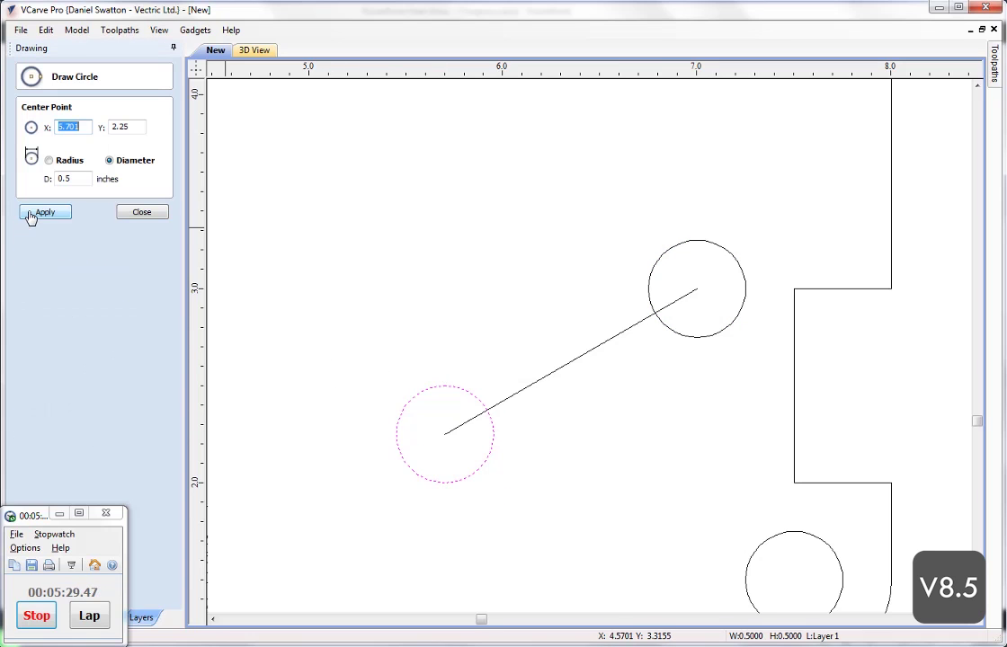
{"action": "left_click", "coordinate": [79, 177]}
{"action": "key", "text": "BackSpace"}
{"action": "type", "text": "2"}
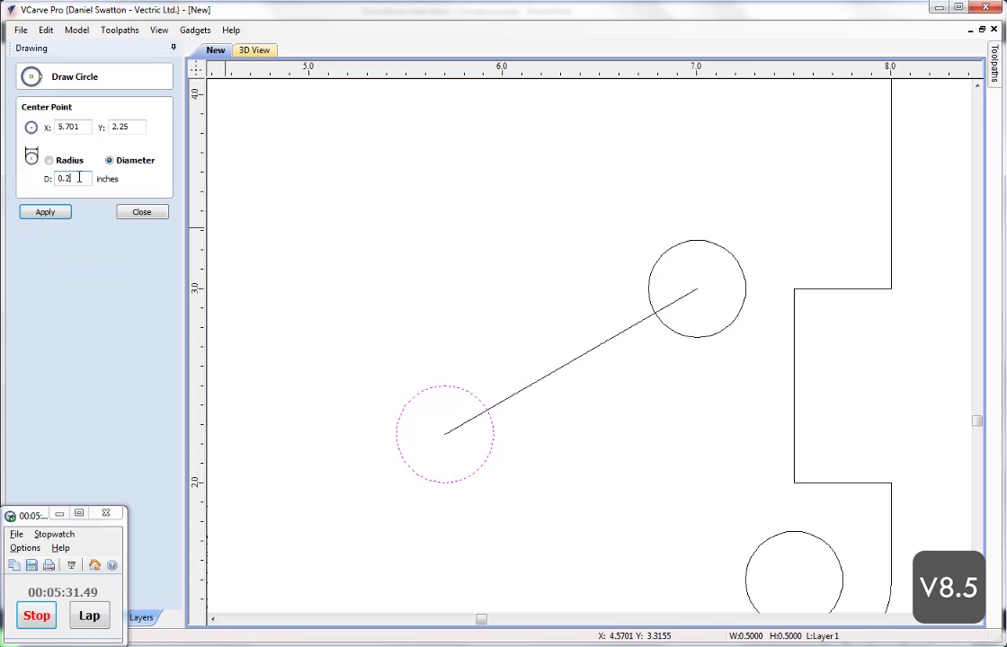
{"action": "left_click", "coordinate": [45, 211]}
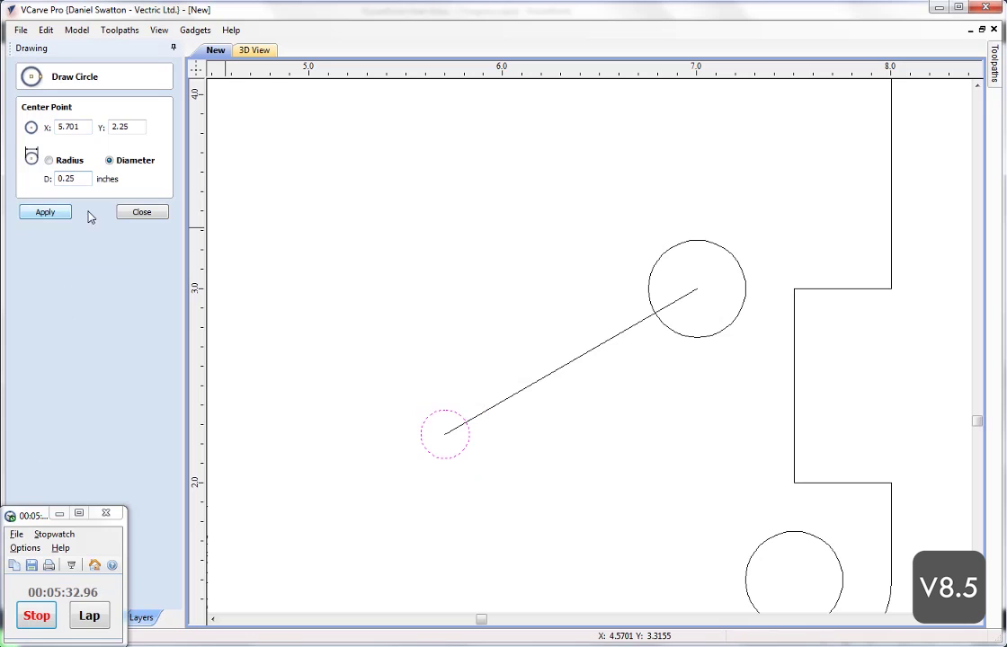
{"action": "left_click", "coordinate": [142, 213]}
Draw a line tangent to the upper sides of the small and large circles, about 1.47 inches long.
{"action": "scroll", "coordinate": [445, 305], "scroll_direction": "up", "scroll_amount": 2}
{"action": "left_click", "coordinate": [25, 231]}
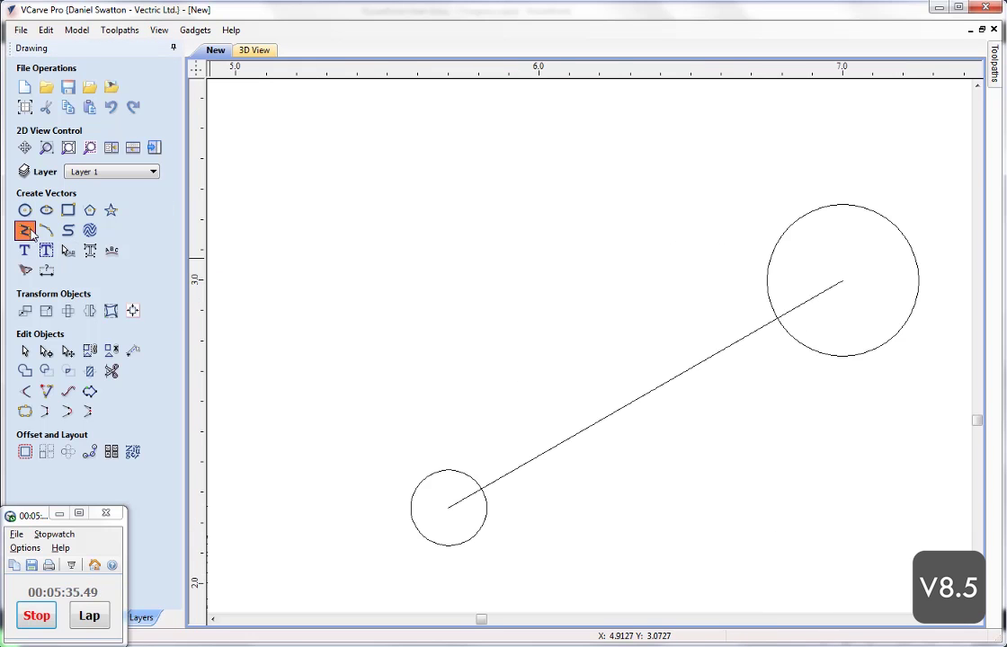
{"action": "scroll", "coordinate": [662, 265], "scroll_direction": "up", "scroll_amount": 1}
{"action": "scroll", "coordinate": [603, 339], "scroll_direction": "up", "scroll_amount": 5}
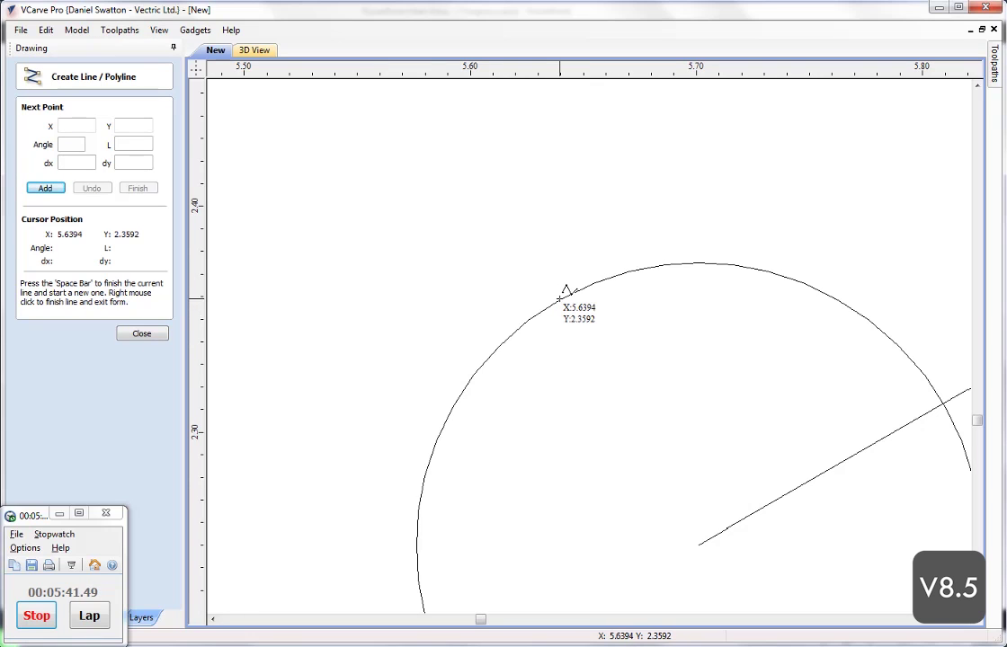
{"action": "left_click", "coordinate": [566, 297]}
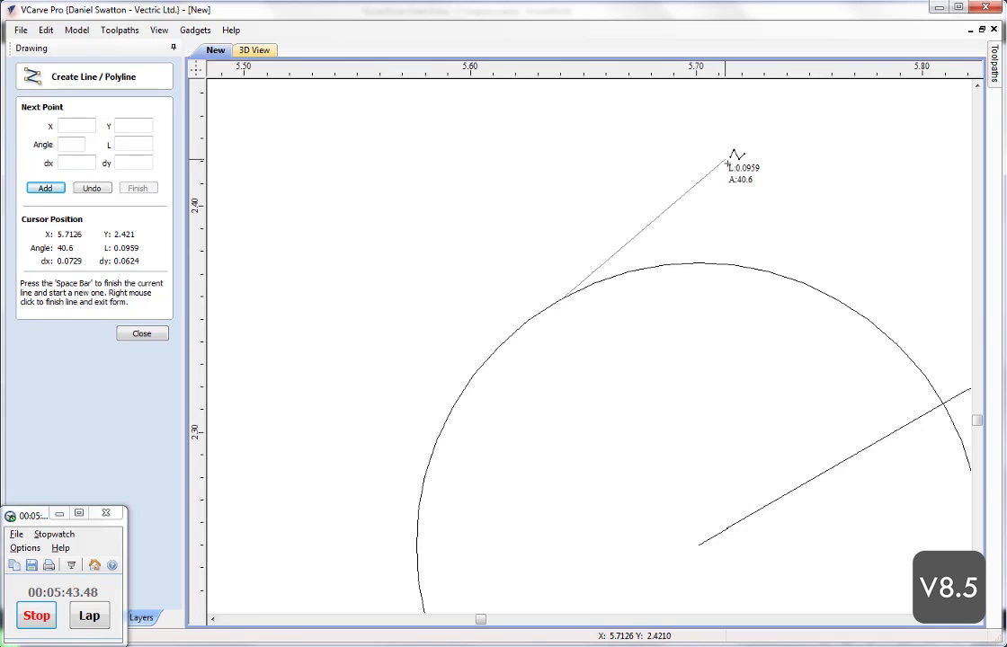
{"action": "scroll", "coordinate": [730, 157], "scroll_direction": "down", "scroll_amount": 3}
{"action": "scroll", "coordinate": [746, 284], "scroll_direction": "up", "scroll_amount": 3}
{"action": "scroll", "coordinate": [629, 432], "scroll_direction": "down", "scroll_amount": 2}
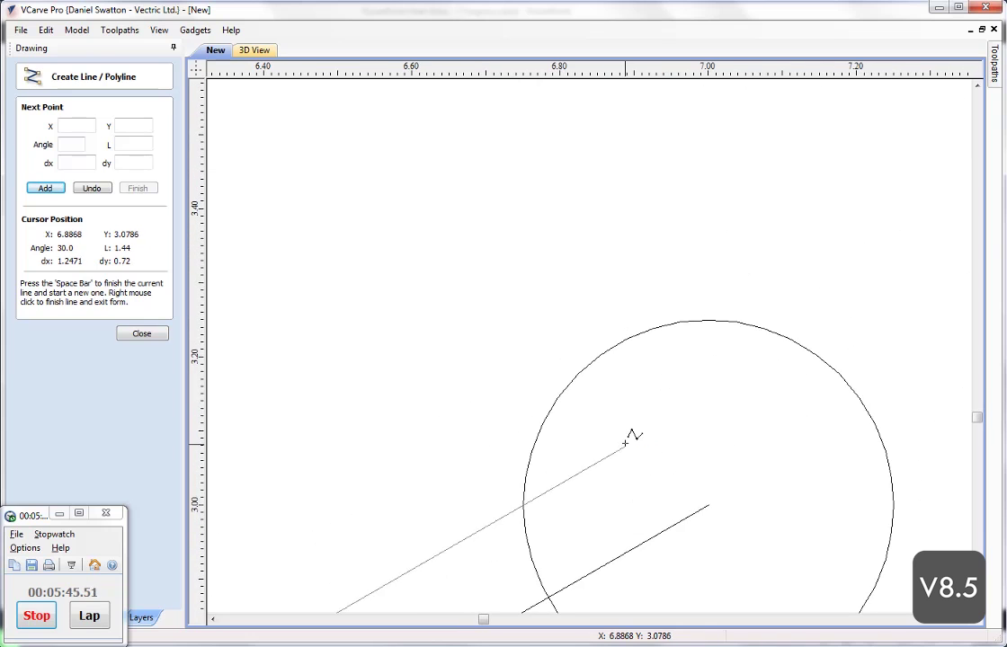
{"action": "scroll", "coordinate": [628, 412], "scroll_direction": "up", "scroll_amount": 4}
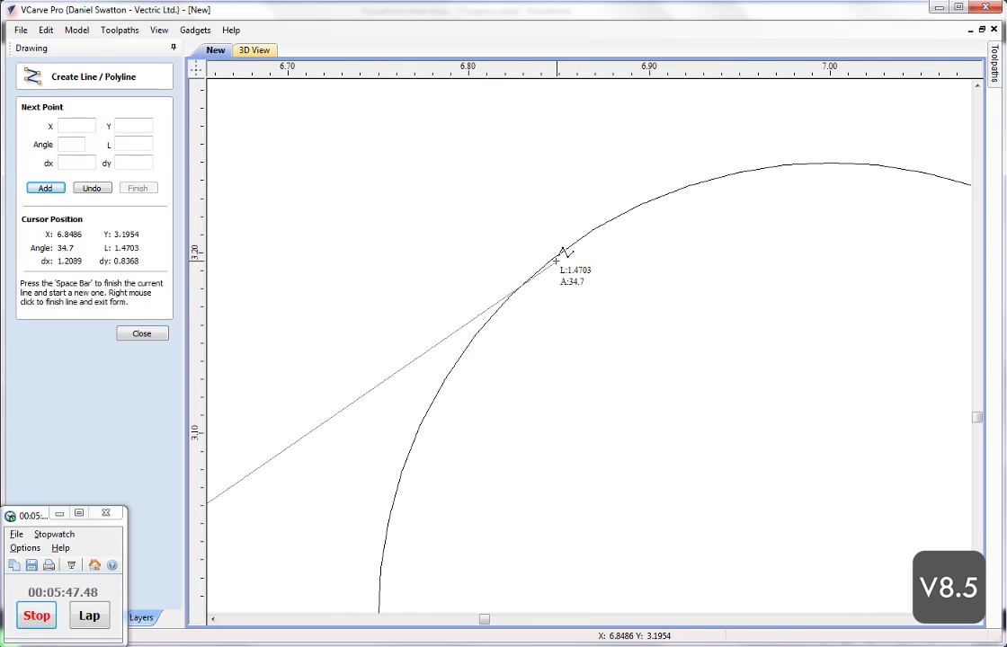
{"action": "left_click", "coordinate": [553, 259]}
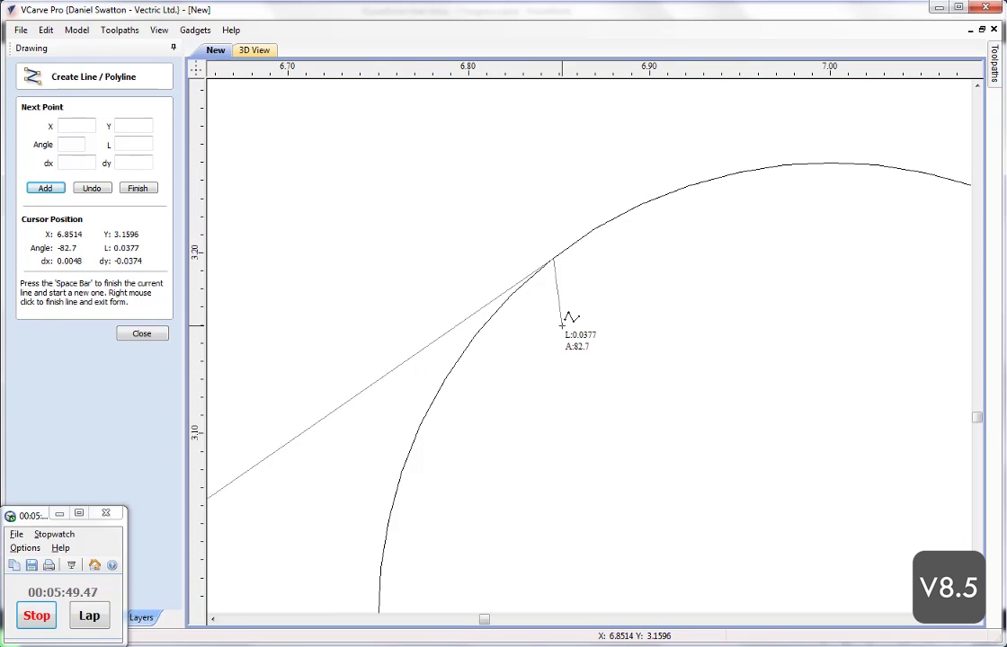
{"action": "key", "text": "space"}
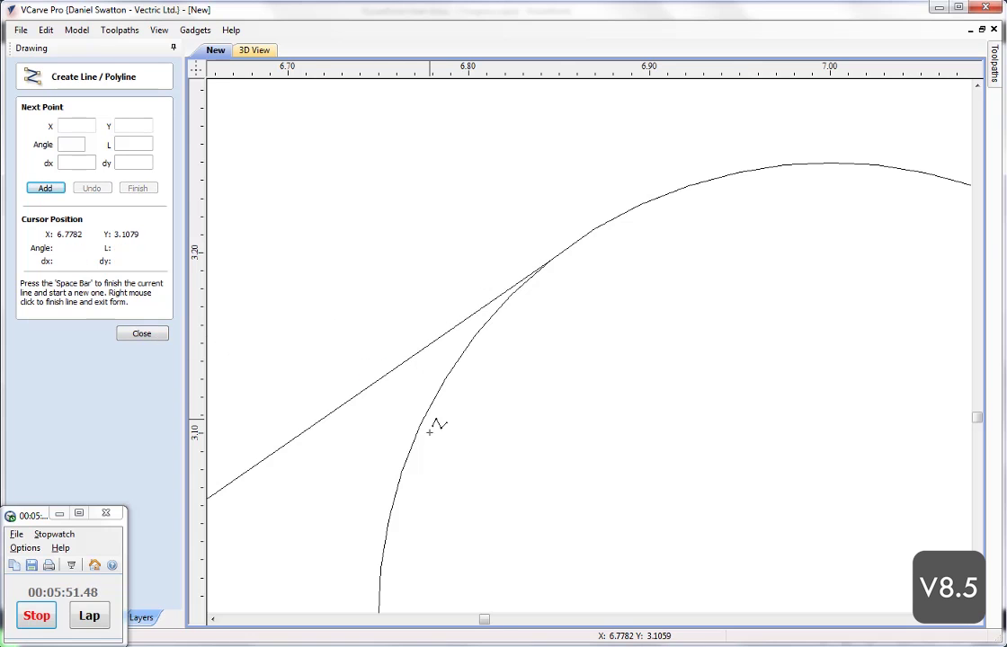
Draw a second line tangent to the lower sides of both circles, from about X 5.77, Y 2.15 to the large circle's underside.
{"action": "scroll", "coordinate": [288, 546], "scroll_direction": "down", "scroll_amount": 3}
{"action": "scroll", "coordinate": [523, 344], "scroll_direction": "down", "scroll_amount": 2}
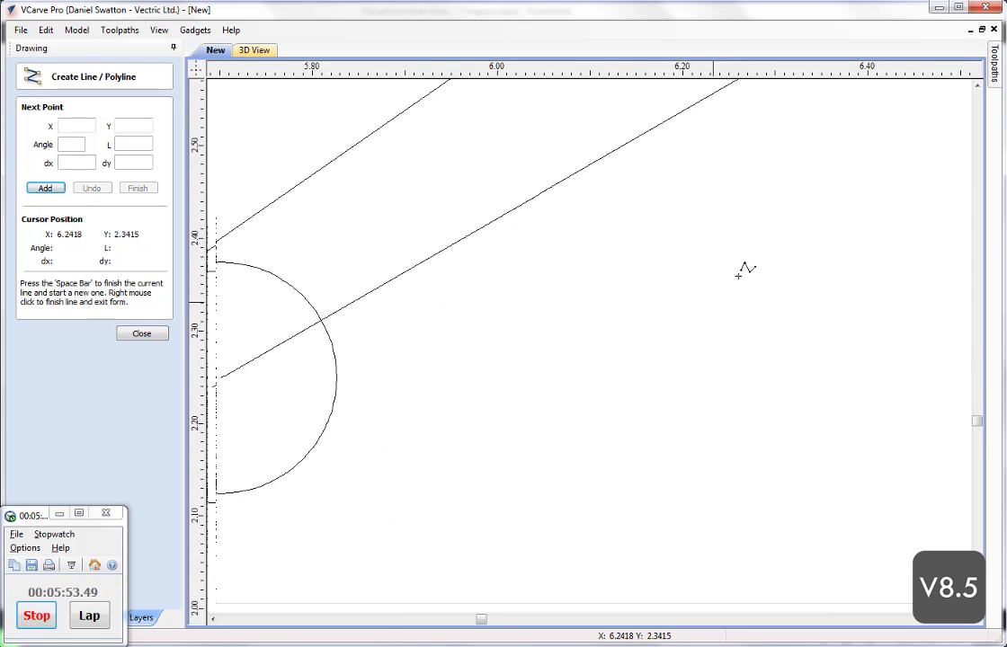
{"action": "scroll", "coordinate": [580, 400], "scroll_direction": "up", "scroll_amount": 3}
{"action": "middle_click_drag", "start_coordinate": [454, 505], "coordinate": [612, 517]}
{"action": "scroll", "coordinate": [584, 467], "scroll_direction": "up", "scroll_amount": 2}
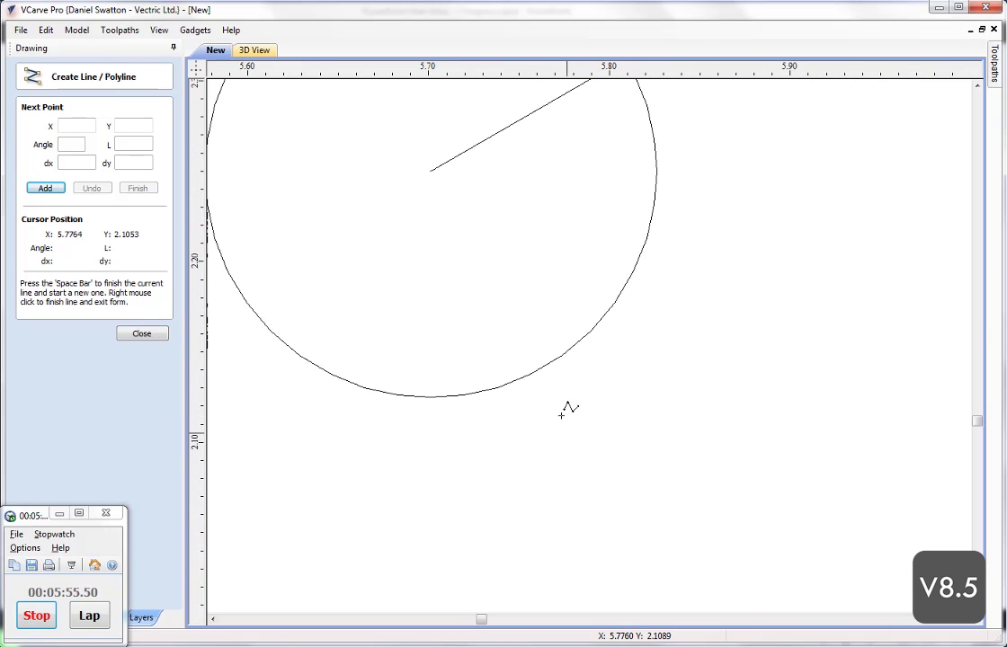
{"action": "left_click", "coordinate": [554, 358]}
{"action": "scroll", "coordinate": [756, 262], "scroll_direction": "down", "scroll_amount": 3}
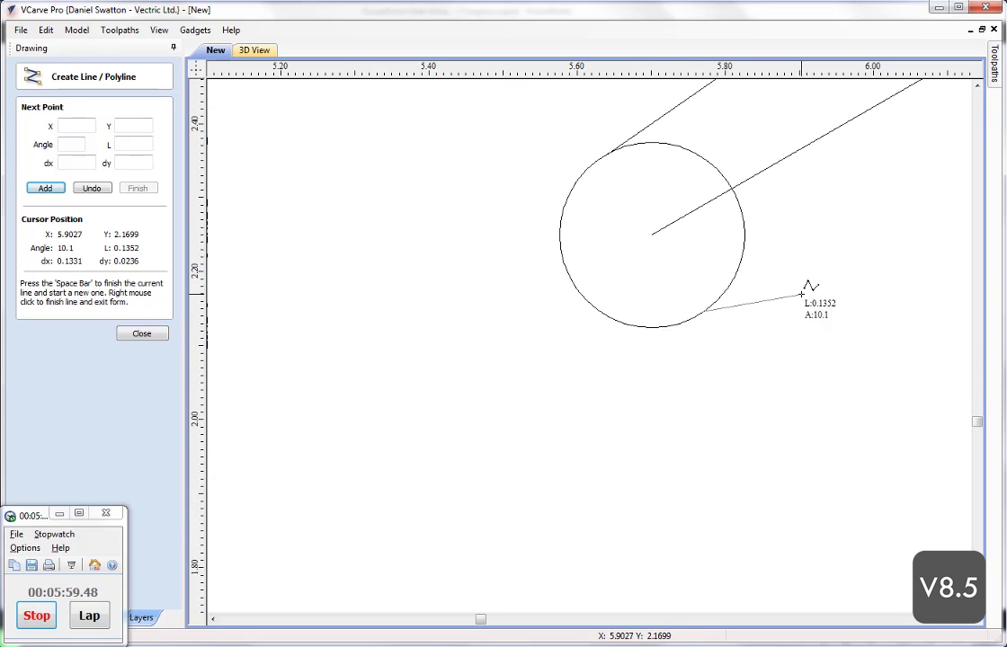
{"action": "middle_click_drag", "start_coordinate": [744, 286], "coordinate": [394, 478]}
{"action": "scroll", "coordinate": [658, 332], "scroll_direction": "up", "scroll_amount": 5}
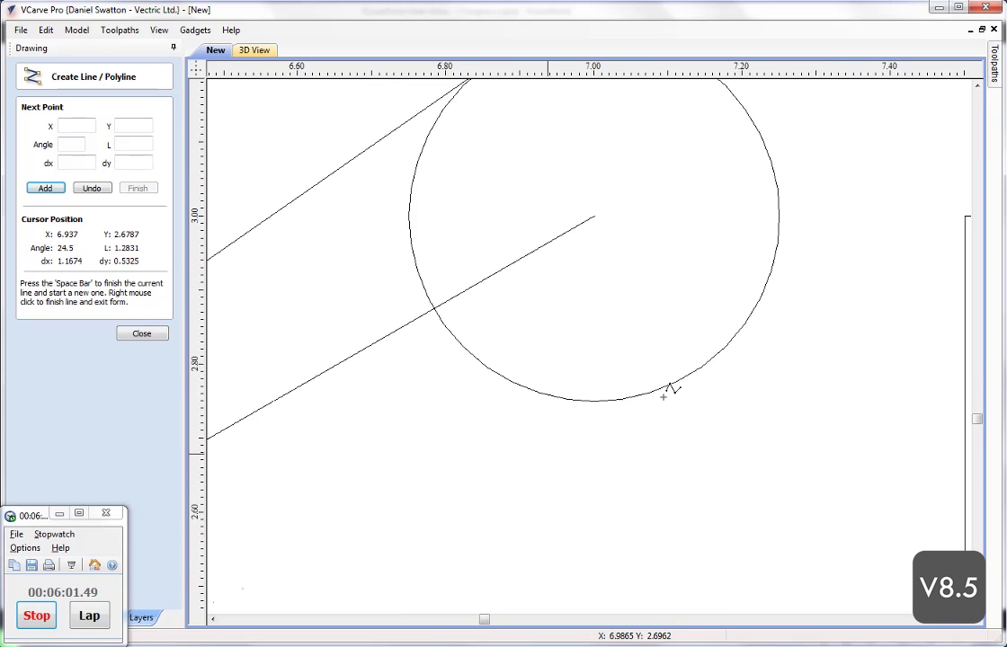
{"action": "scroll", "coordinate": [698, 366], "scroll_direction": "up", "scroll_amount": 3}
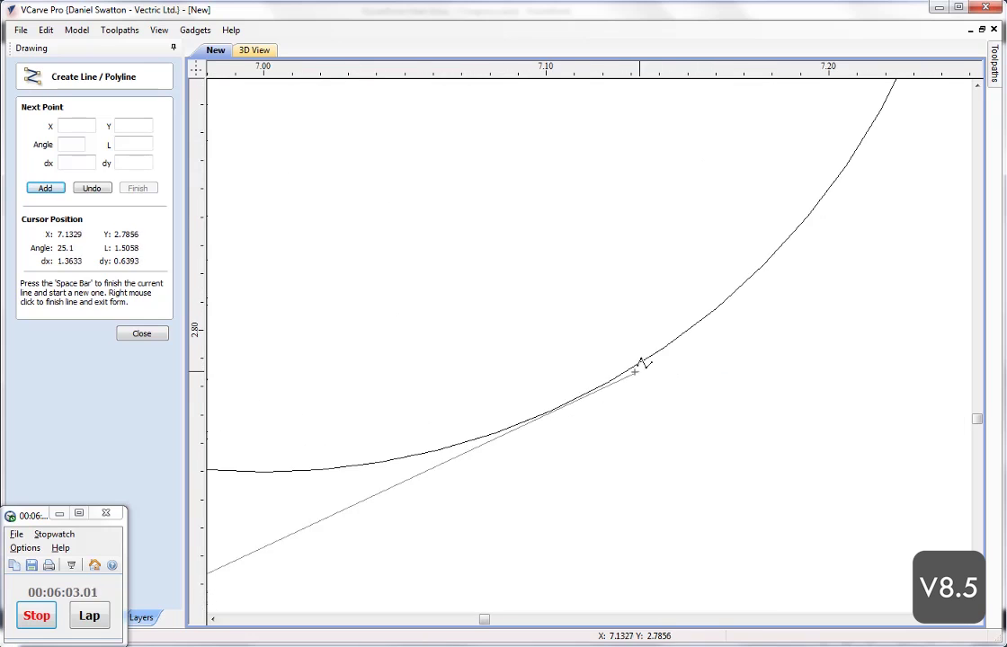
{"action": "left_click", "coordinate": [559, 406]}
{"action": "left_click", "coordinate": [149, 336]}
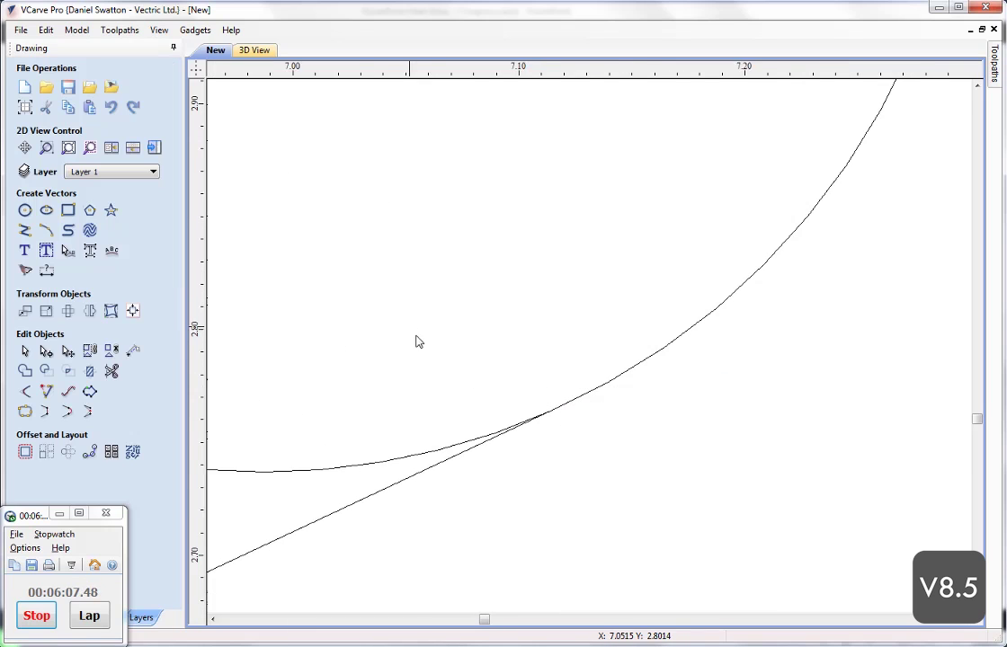
Delete the angled centre line that joins the two circle centres.
{"action": "scroll", "coordinate": [418, 360], "scroll_direction": "down", "scroll_amount": 5}
{"action": "scroll", "coordinate": [802, 342], "scroll_direction": "down", "scroll_amount": 4}
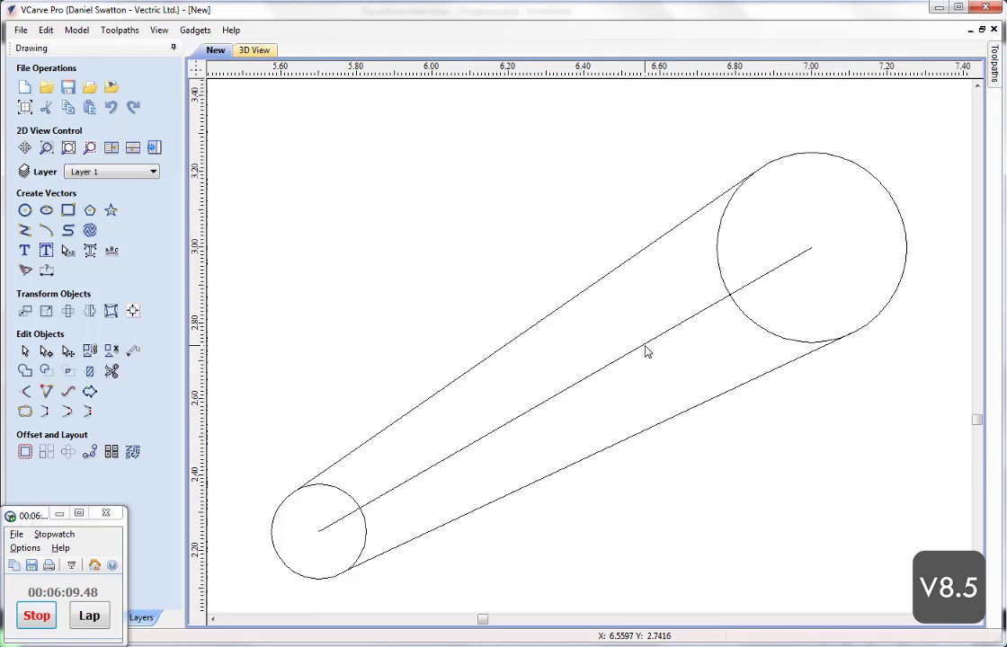
{"action": "left_click", "coordinate": [644, 348]}
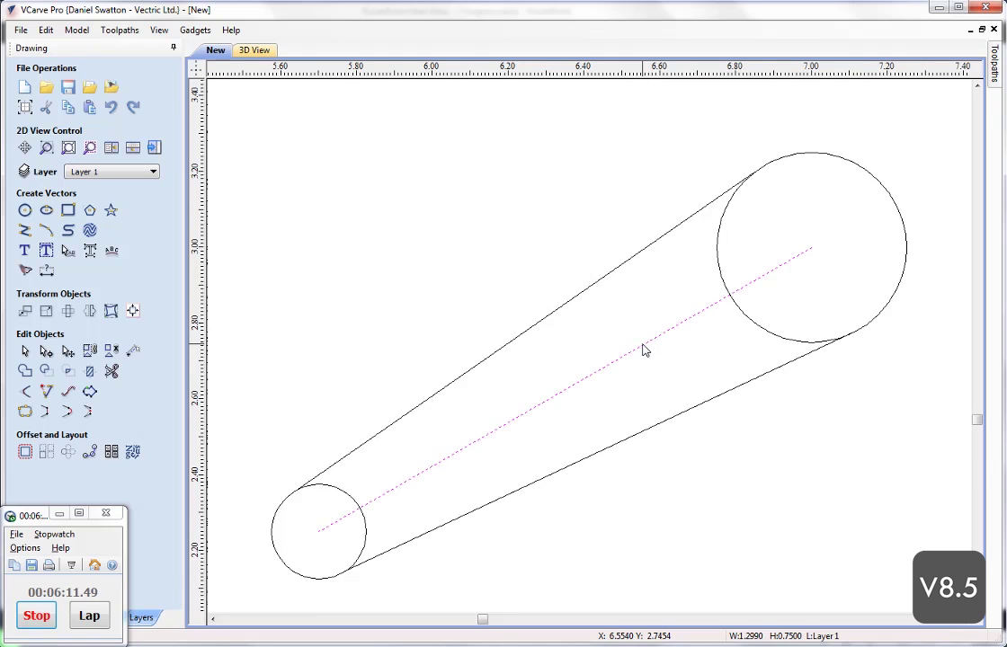
{"action": "key", "text": "Delete"}
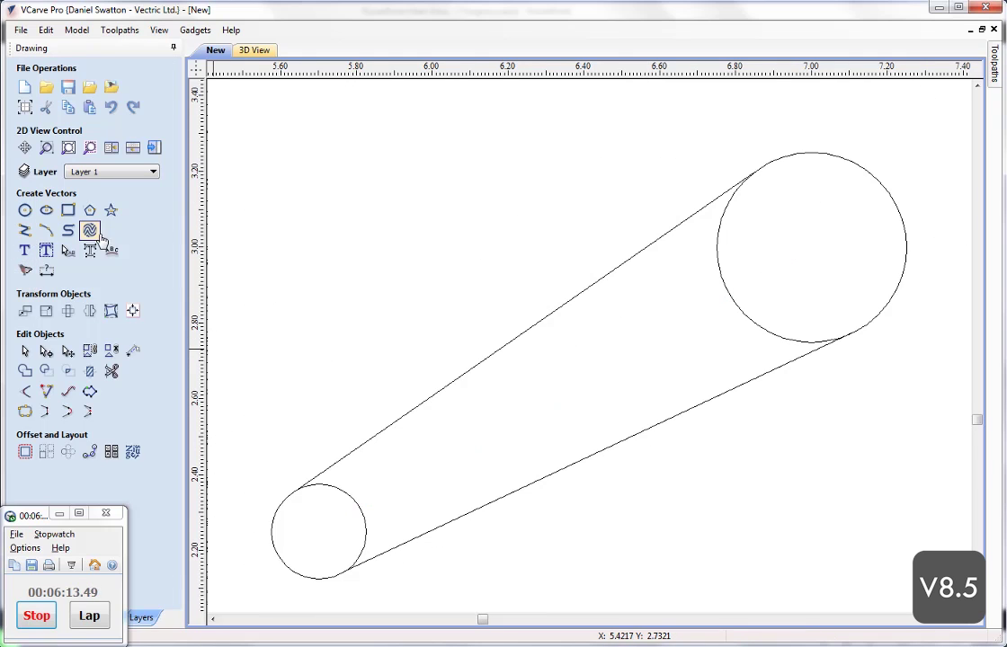
Trim away the inner arcs of both circles between the tangent lines, rejoining the remaining sections into one closed tapered slot.
{"action": "left_click", "coordinate": [113, 373]}
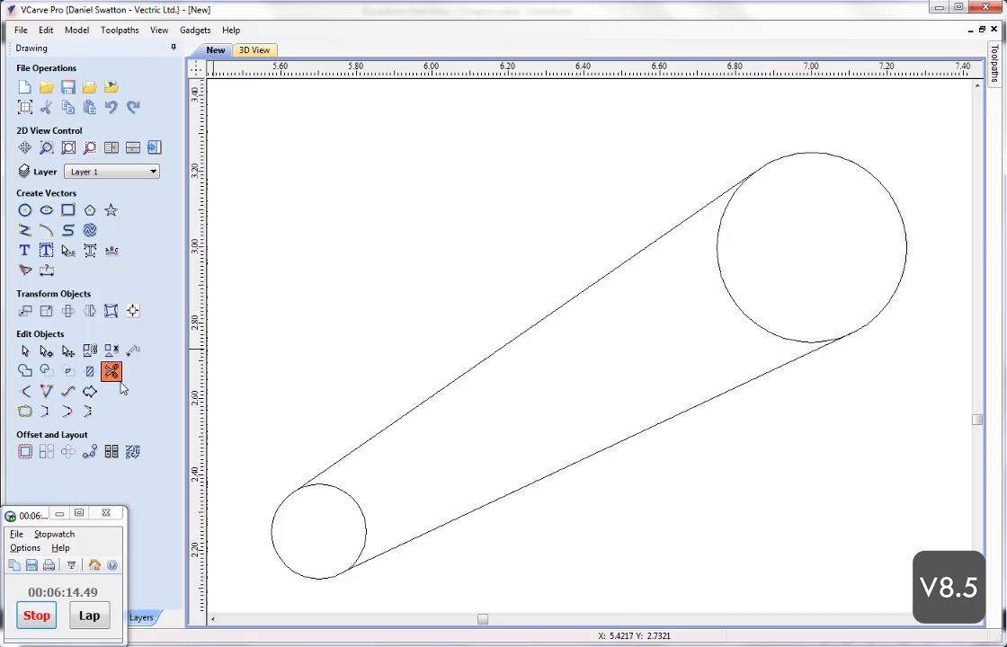
{"action": "left_click", "coordinate": [354, 499]}
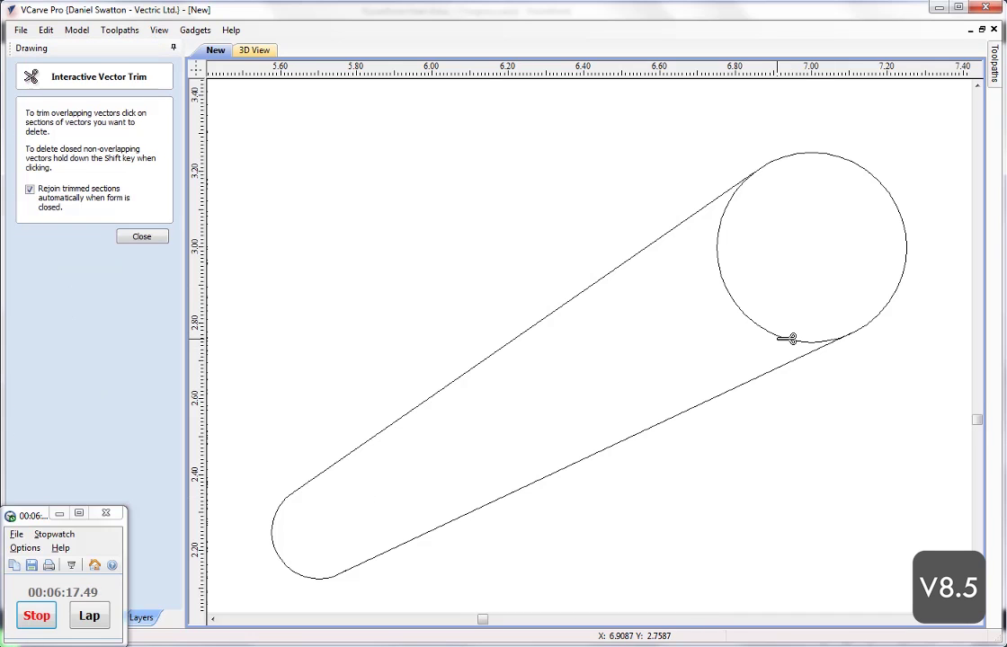
{"action": "left_click", "coordinate": [787, 338]}
{"action": "left_click", "coordinate": [142, 236]}
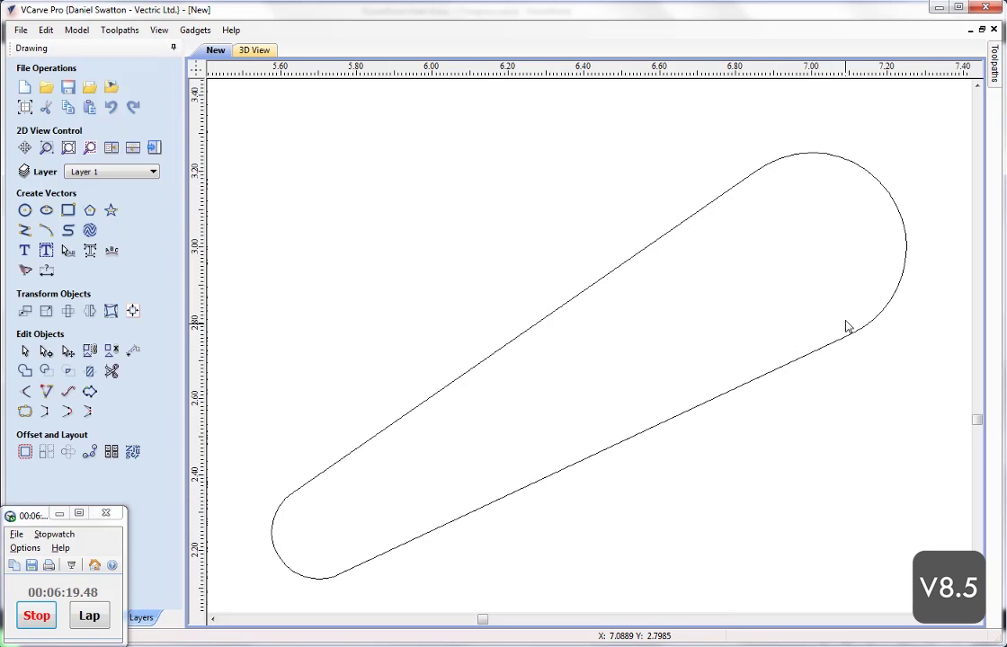
Duplicate the tapered slot by moving it 4 inches up in Y with a relative move and pasting a copy at its original position.
{"action": "scroll", "coordinate": [612, 337], "scroll_direction": "up", "scroll_amount": 5}
{"action": "scroll", "coordinate": [551, 289], "scroll_direction": "down", "scroll_amount": 5}
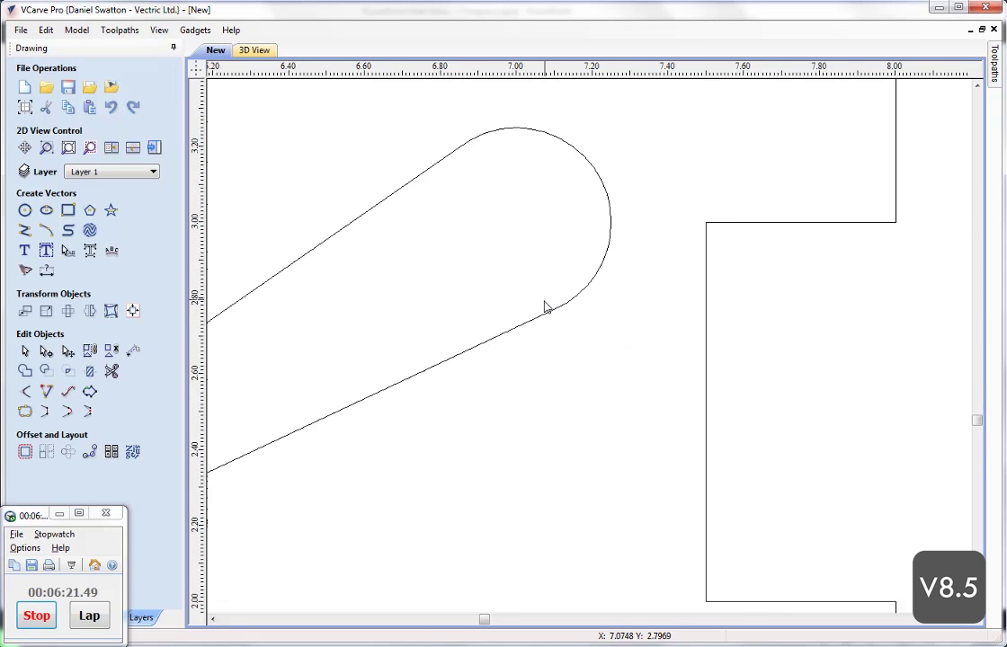
{"action": "scroll", "coordinate": [683, 324], "scroll_direction": "down", "scroll_amount": 4}
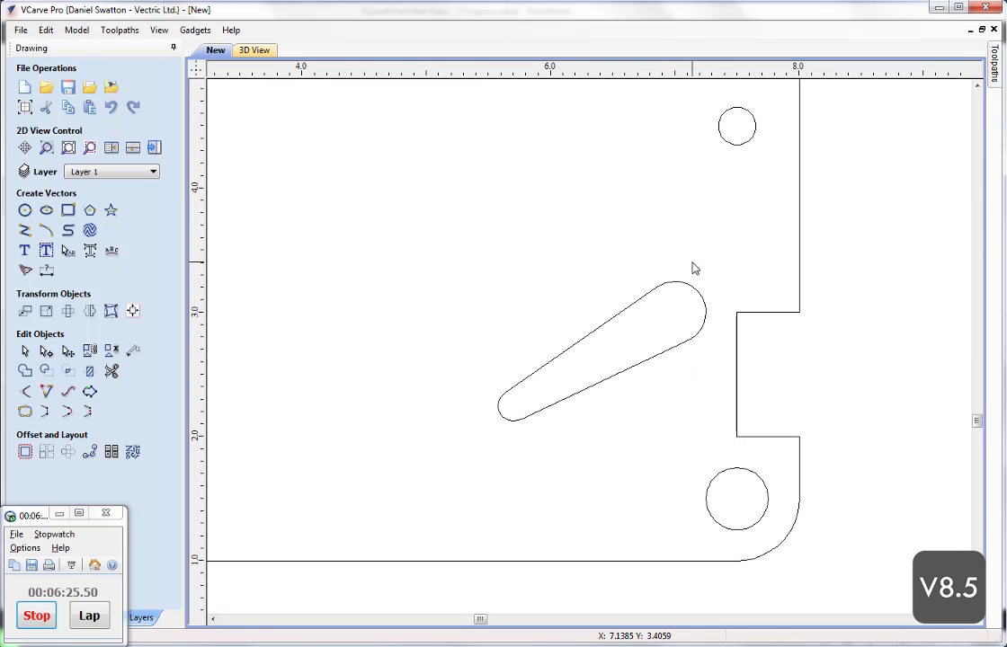
{"action": "middle_click_drag", "start_coordinate": [723, 266], "coordinate": [618, 308]}
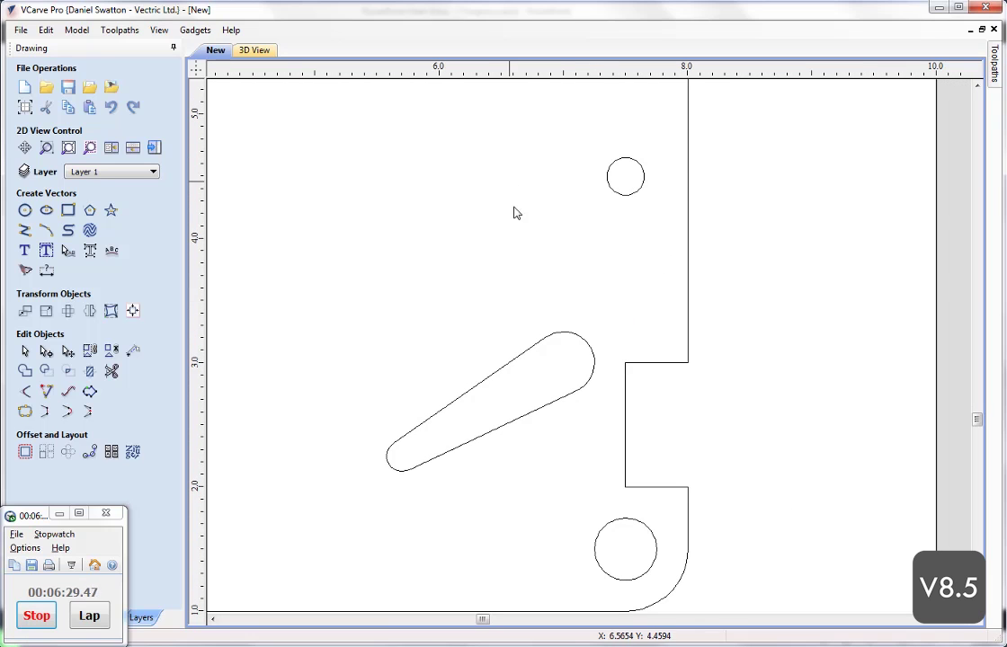
{"action": "left_click", "coordinate": [577, 397]}
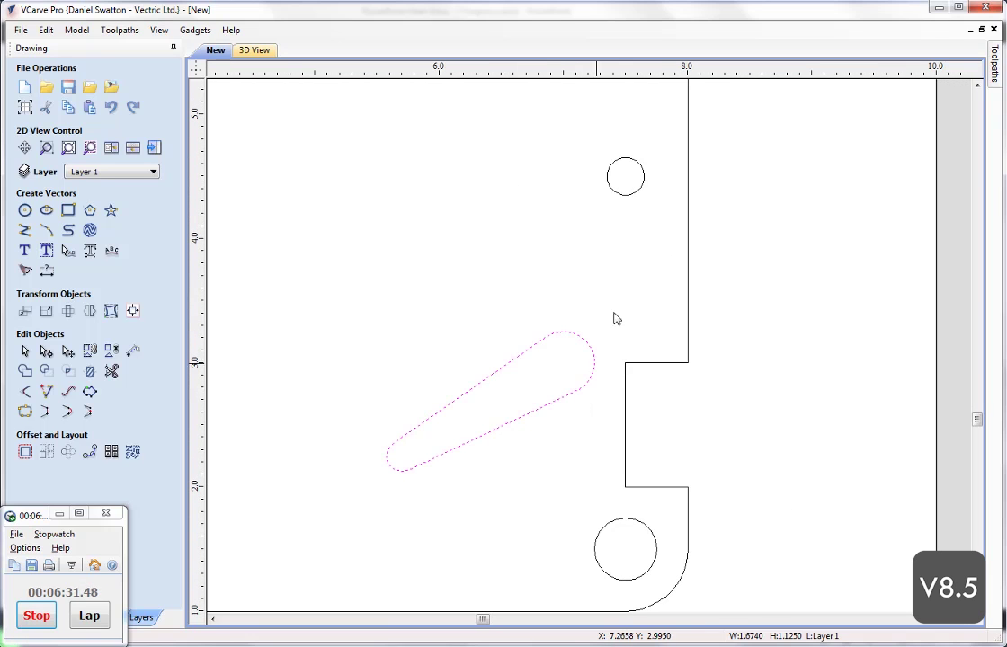
{"action": "left_click", "coordinate": [615, 310]}
{"action": "left_click", "coordinate": [593, 363]}
{"action": "left_click", "coordinate": [24, 311]}
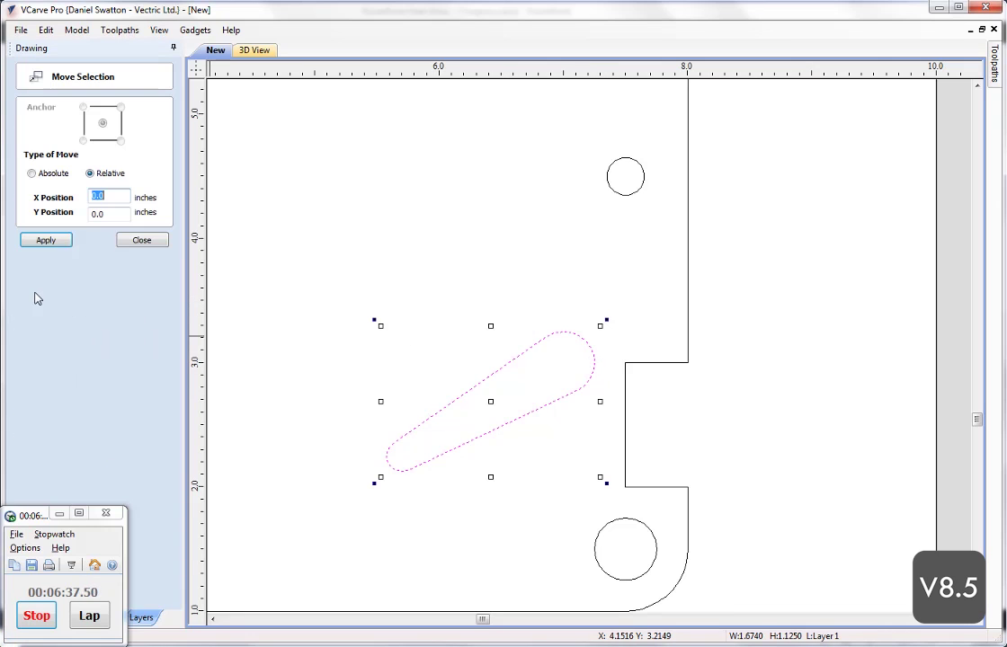
{"action": "key", "text": "Tab"}
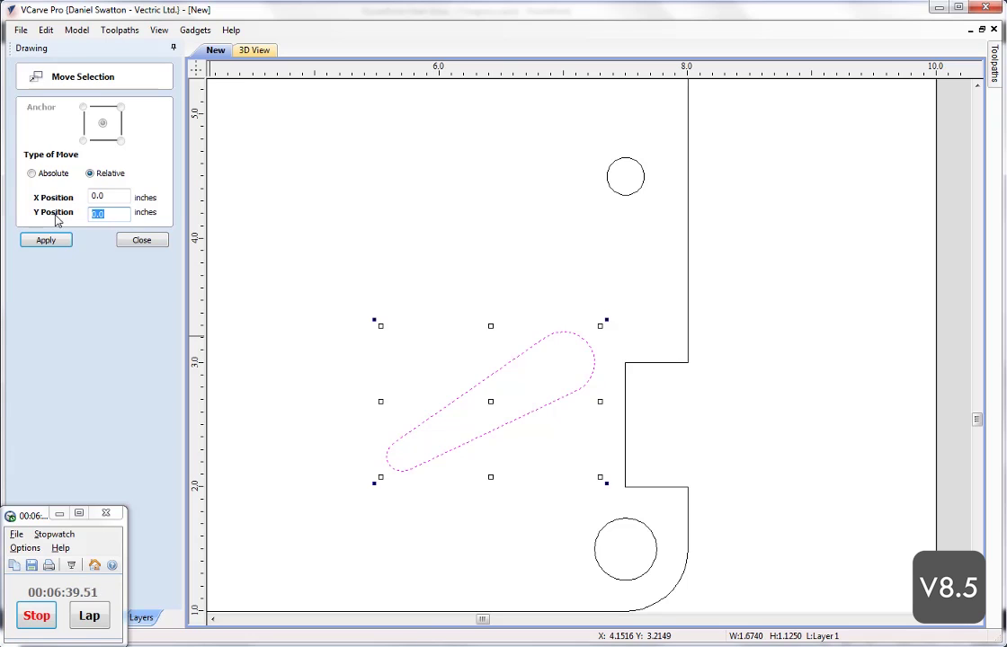
{"action": "type", "text": "4"}
{"action": "left_click", "coordinate": [46, 241]}
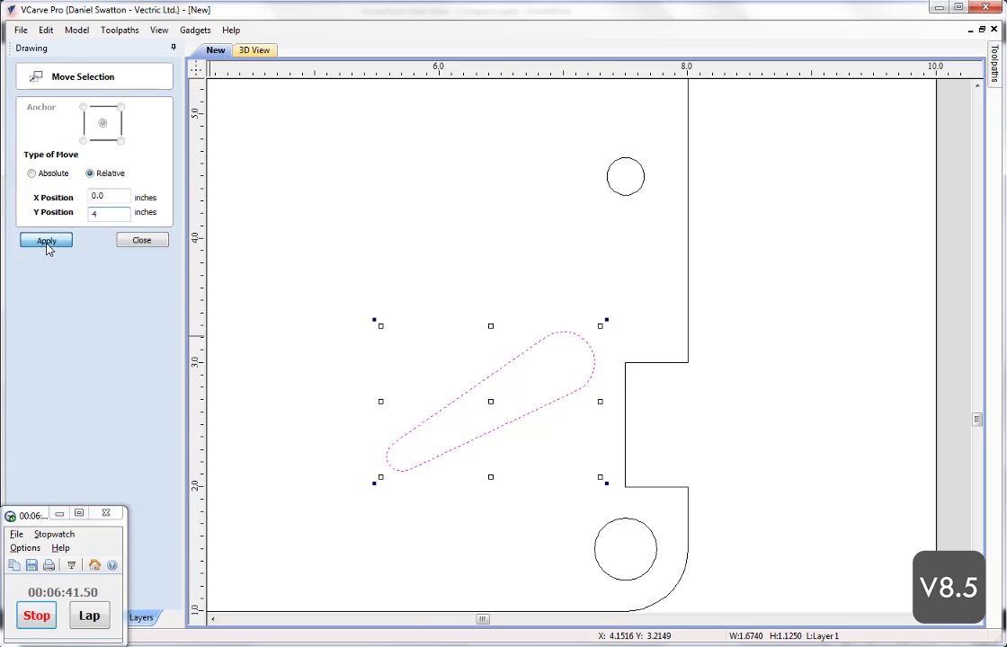
{"action": "scroll", "coordinate": [409, 307], "scroll_direction": "down", "scroll_amount": 2}
{"action": "scroll", "coordinate": [446, 432], "scroll_direction": "up", "scroll_amount": 3}
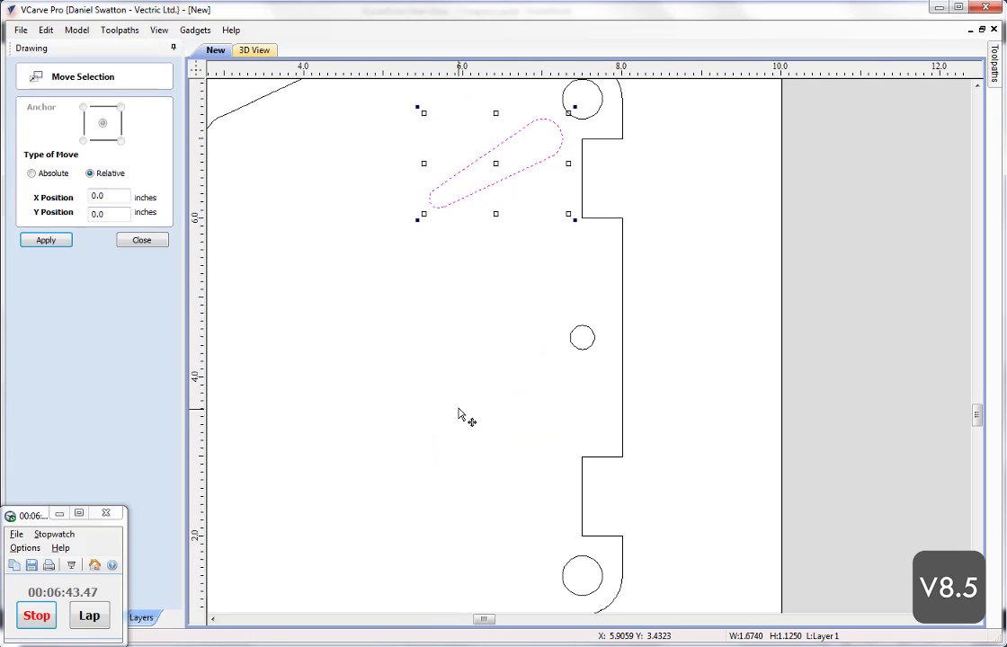
{"action": "left_click", "coordinate": [134, 241]}
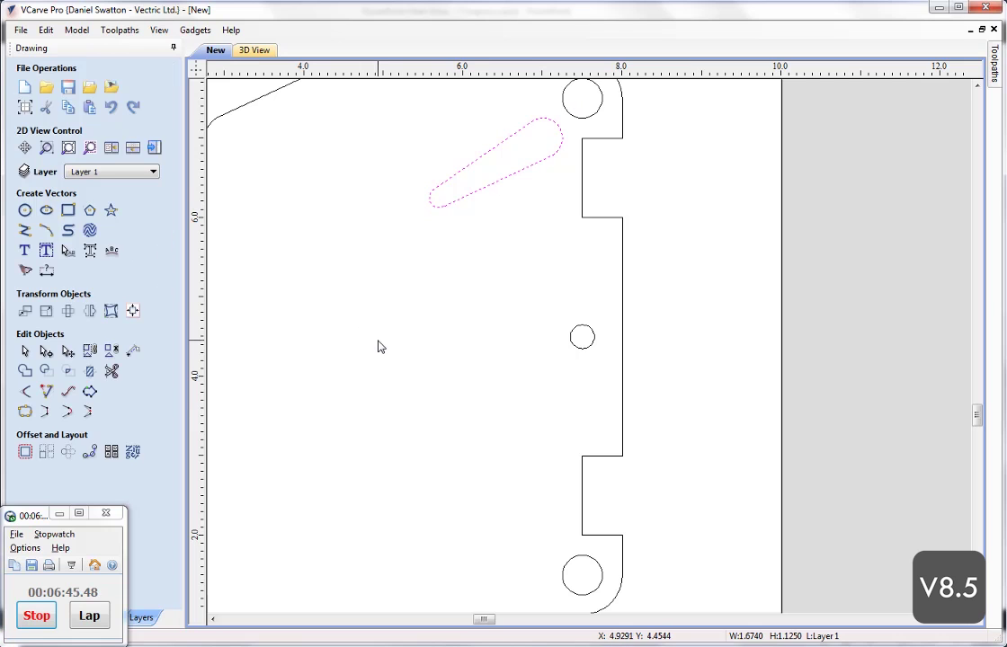
{"action": "key", "text": "ctrl+v"}
{"action": "left_click", "coordinate": [391, 360]}
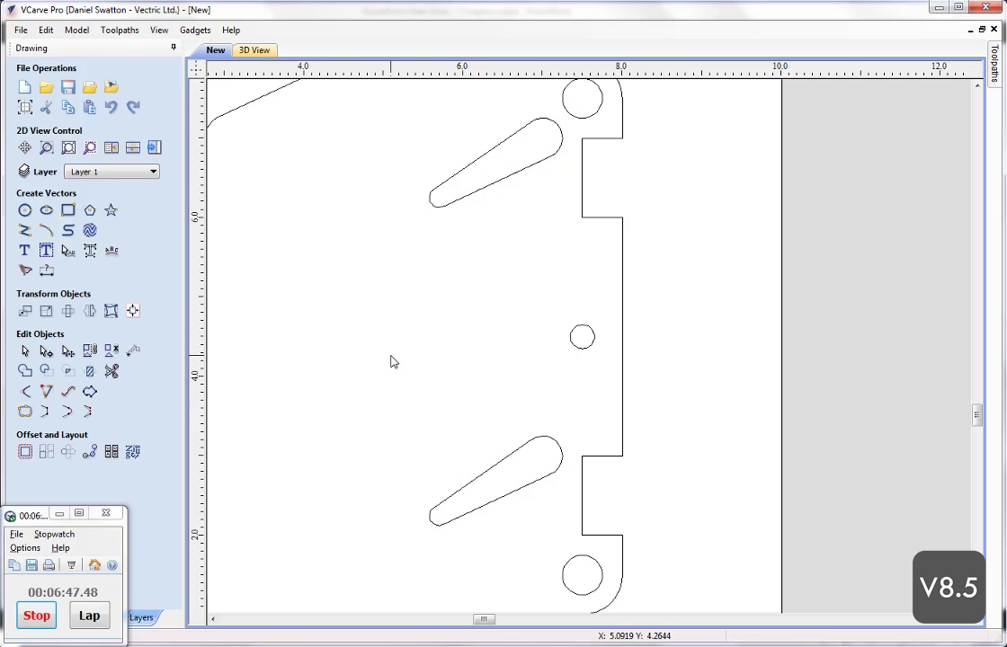
Examine the whole plate with its outline, holes and both tapered slots.
{"action": "middle_click_drag", "start_coordinate": [391, 359], "coordinate": [565, 346]}
{"action": "scroll", "coordinate": [566, 347], "scroll_direction": "down", "scroll_amount": 1}
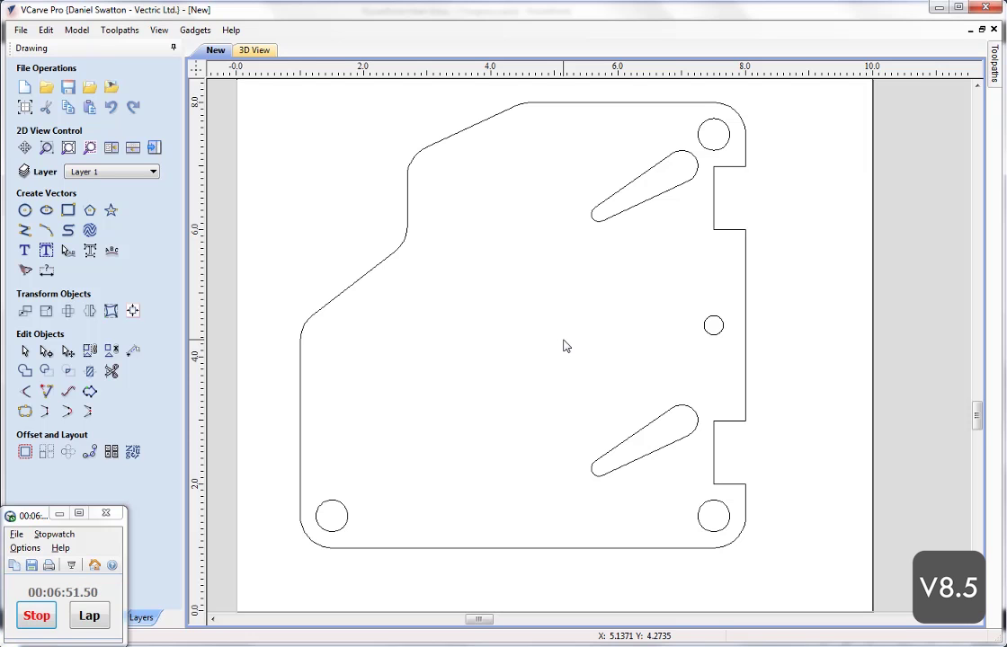
{"action": "scroll", "coordinate": [550, 355], "scroll_direction": "up", "scroll_amount": 1}
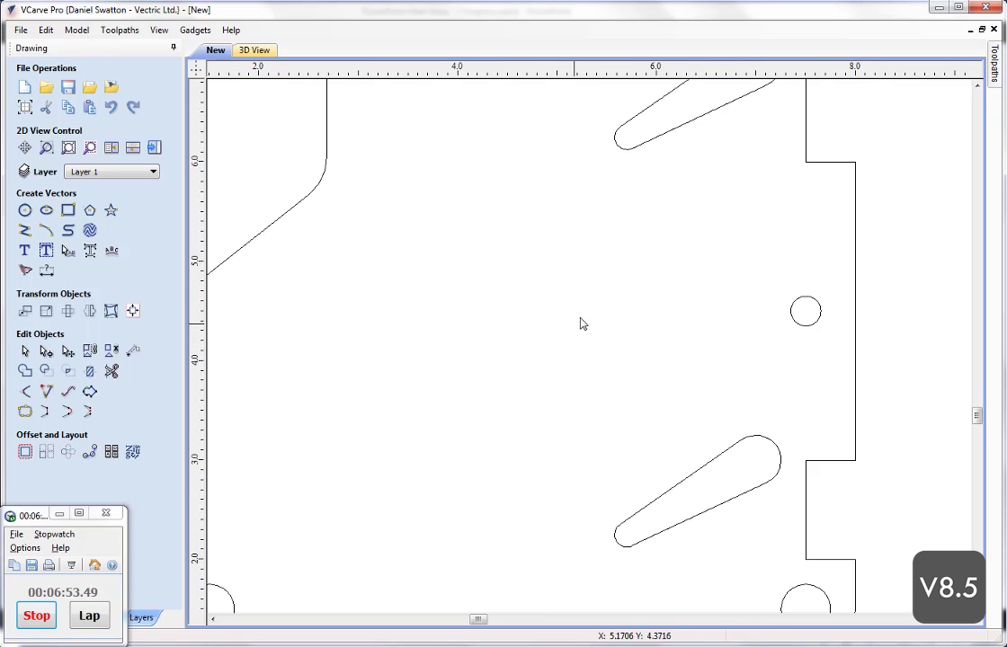
{"action": "scroll", "coordinate": [594, 353], "scroll_direction": "down", "scroll_amount": 1}
{"action": "scroll", "coordinate": [635, 334], "scroll_direction": "up", "scroll_amount": 1}
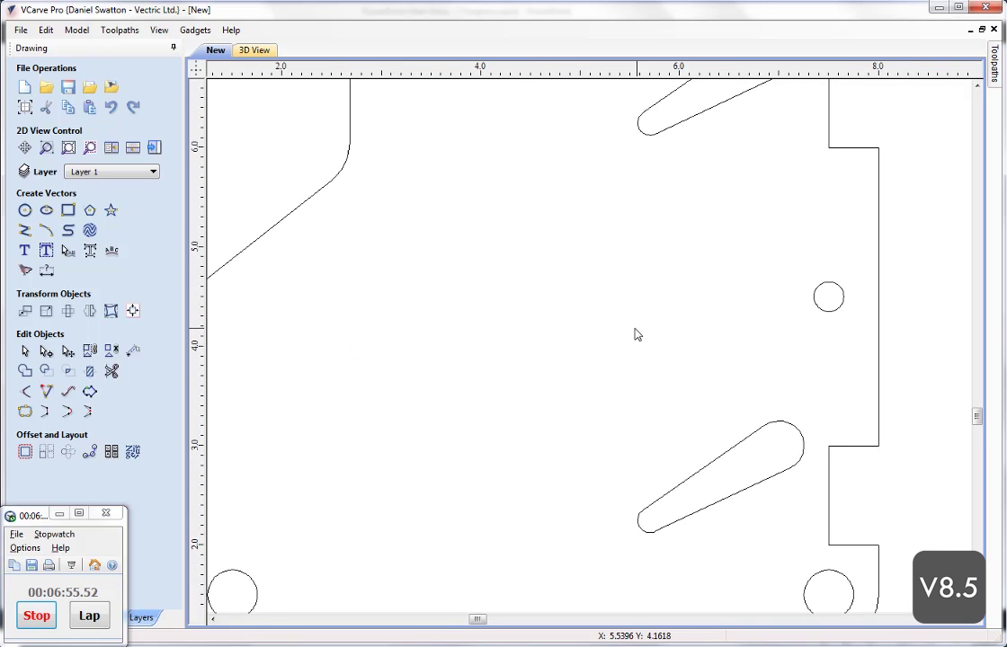
{"action": "scroll", "coordinate": [654, 327], "scroll_direction": "down", "scroll_amount": 1}
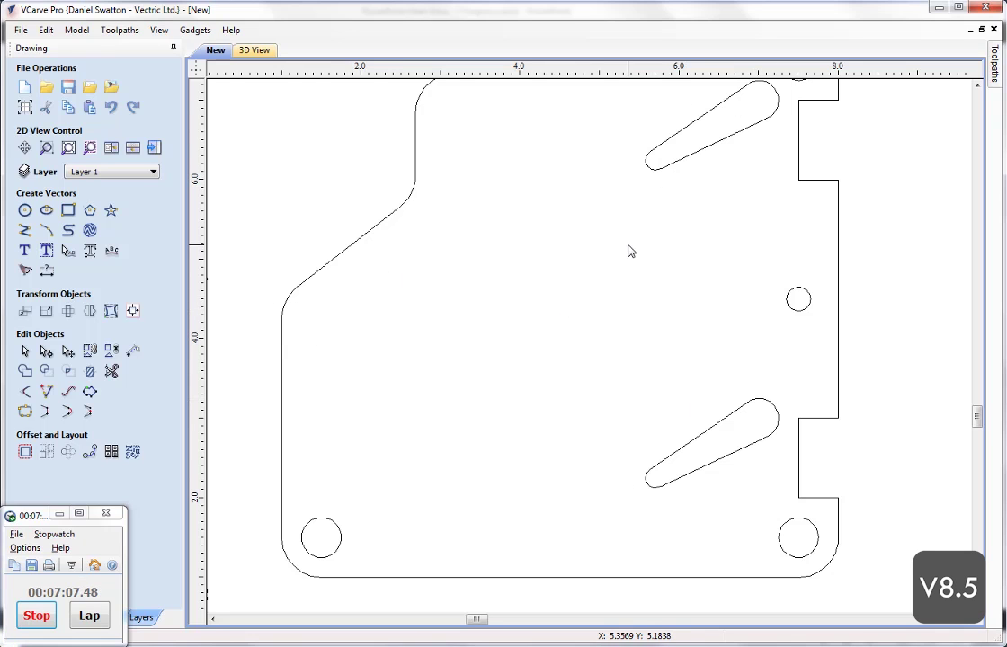
{"action": "middle_click_drag", "start_coordinate": [629, 252], "coordinate": [589, 288]}
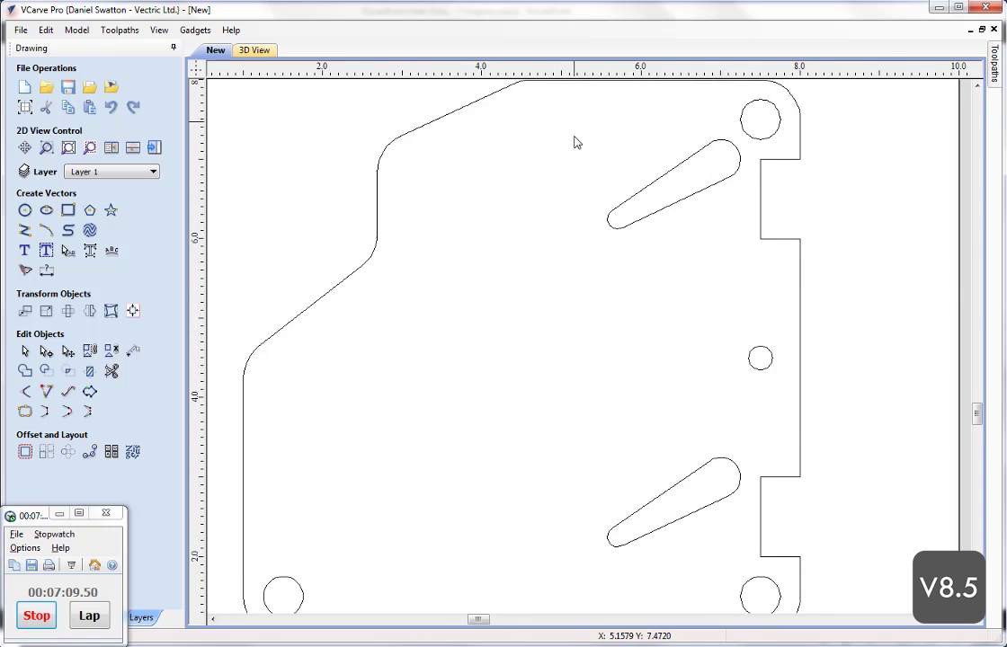
{"action": "scroll", "coordinate": [567, 167], "scroll_direction": "up", "scroll_amount": 1}
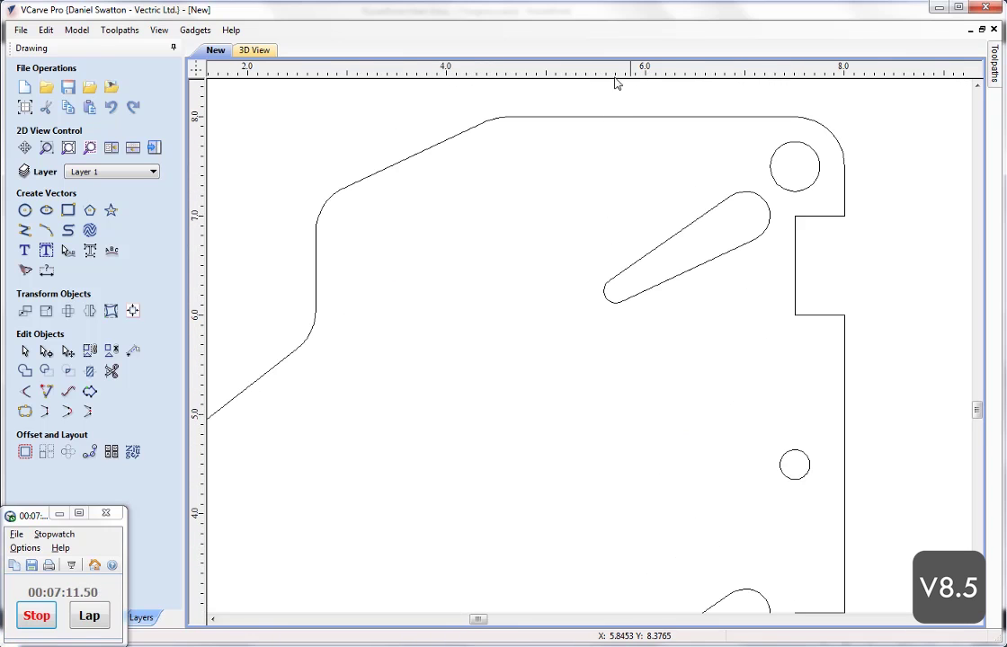
Place horizontal guides beneath the upper slot and atop the lower slot (about Y 3.25), plus a vertical guide at their narrow ends (about X 5.58).
{"action": "mouse_move", "coordinate": [615, 72]}
{"action": "left_mouse_down"}
{"action": "mouse_move", "coordinate": [622, 327]}
{"action": "mouse_move", "coordinate": [614, 294]}
{"action": "mouse_move", "coordinate": [615, 302]}
{"action": "left_mouse_up"}
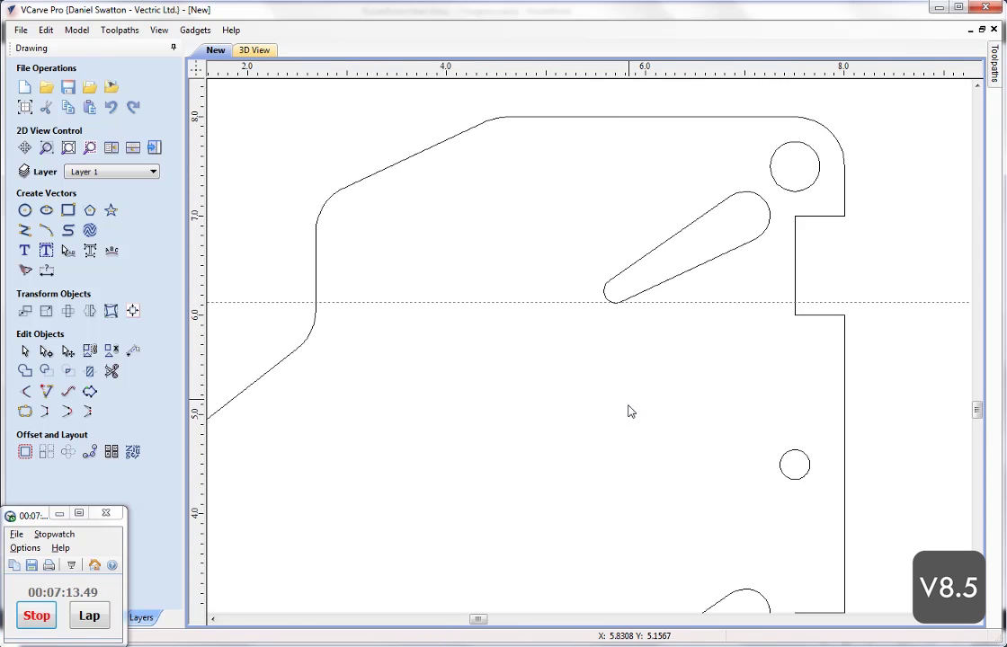
{"action": "middle_click_drag", "start_coordinate": [630, 411], "coordinate": [625, 243]}
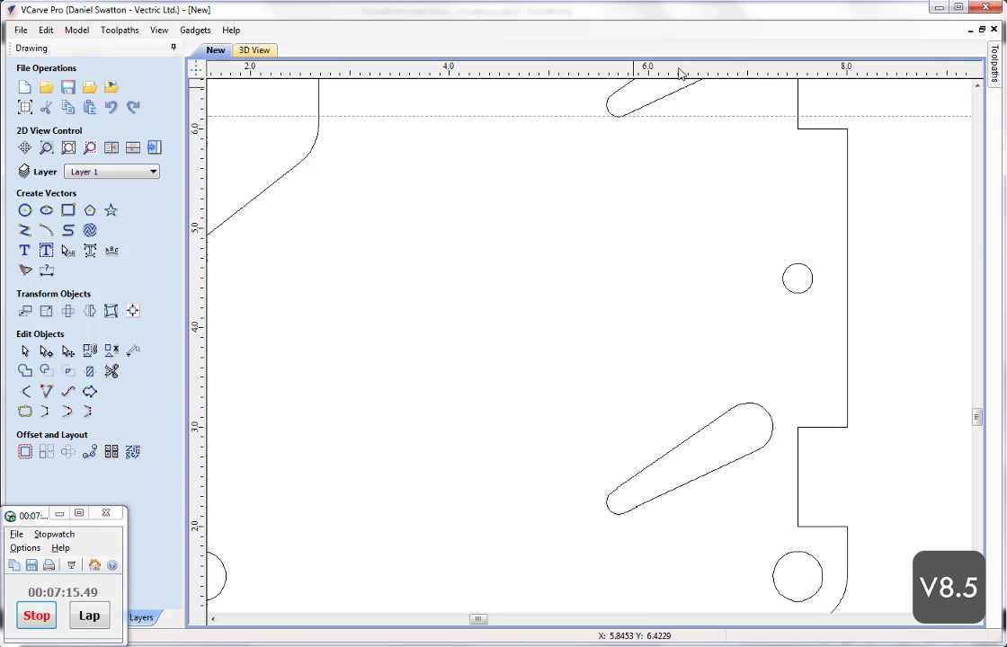
{"action": "left_click_drag", "start_coordinate": [680, 74], "coordinate": [610, 405]}
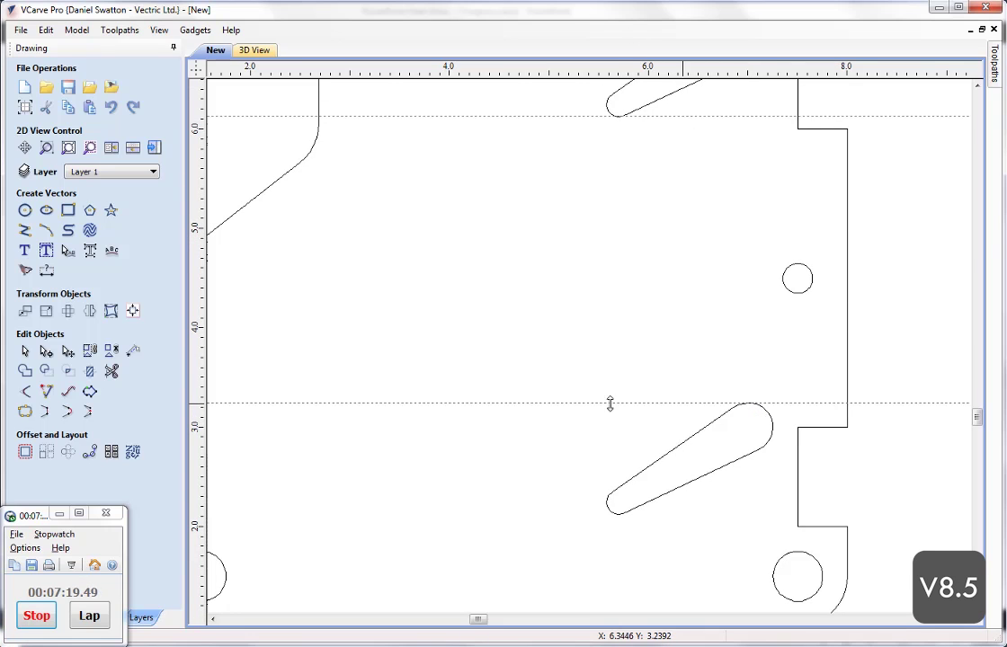
{"action": "mouse_move", "coordinate": [555, 336]}
{"action": "middle_mouse_down"}
{"action": "mouse_move", "coordinate": [584, 306]}
{"action": "mouse_move", "coordinate": [652, 318]}
{"action": "middle_mouse_up"}
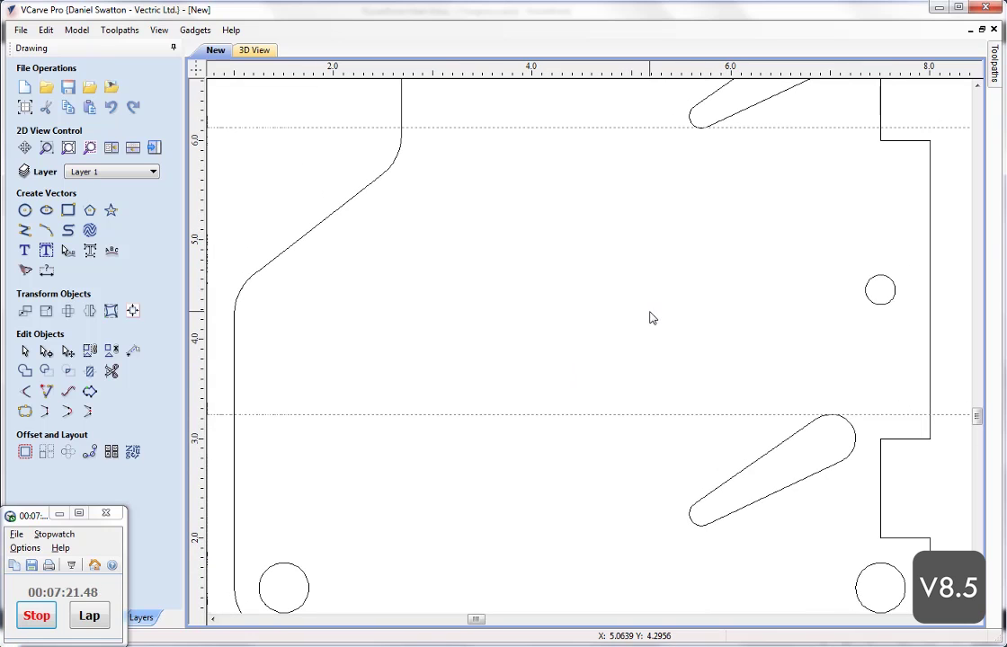
{"action": "left_click_drag", "start_coordinate": [201, 213], "coordinate": [689, 520]}
{"action": "scroll", "coordinate": [700, 308], "scroll_direction": "up", "scroll_amount": 5}
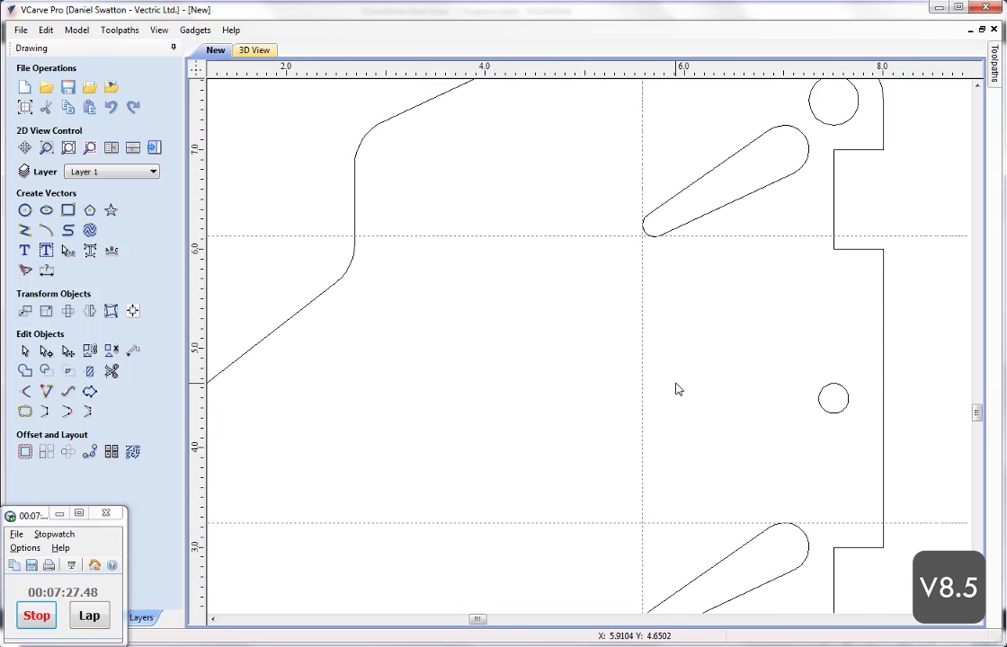
{"action": "scroll", "coordinate": [659, 340], "scroll_direction": "down", "scroll_amount": 2}
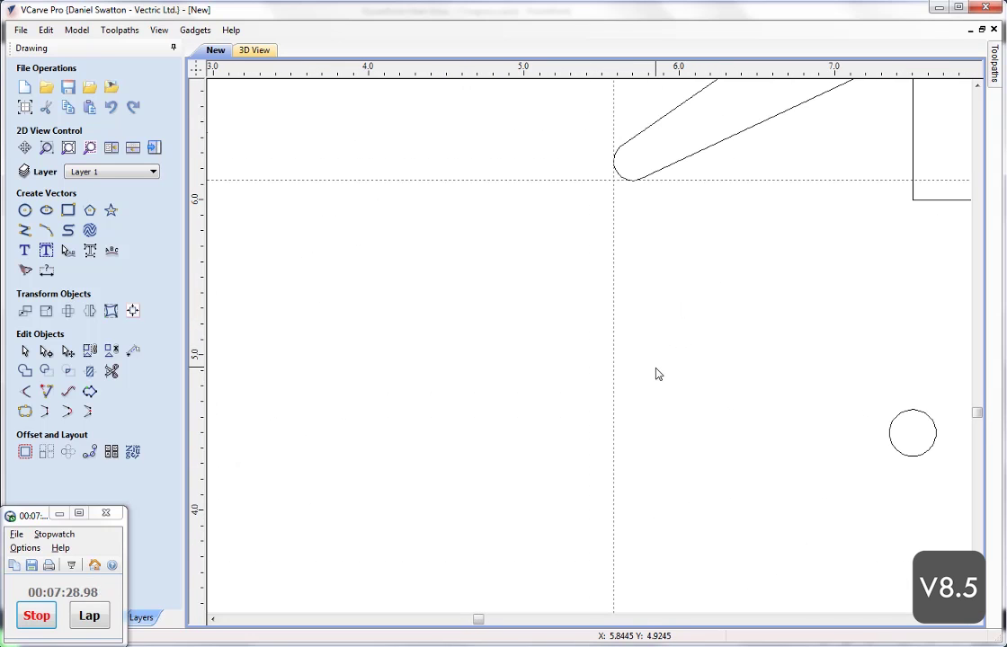
Draw a vertical construction line along the vertical guide, joining its intersections with the two horizontal guides.
{"action": "left_click", "coordinate": [24, 230]}
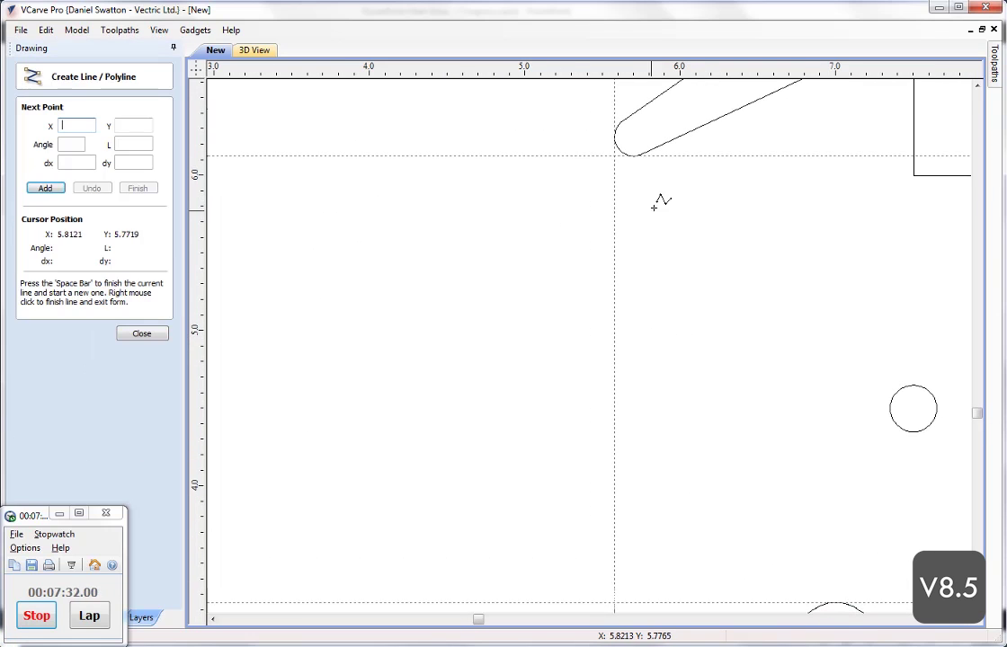
{"action": "left_click", "coordinate": [614, 155]}
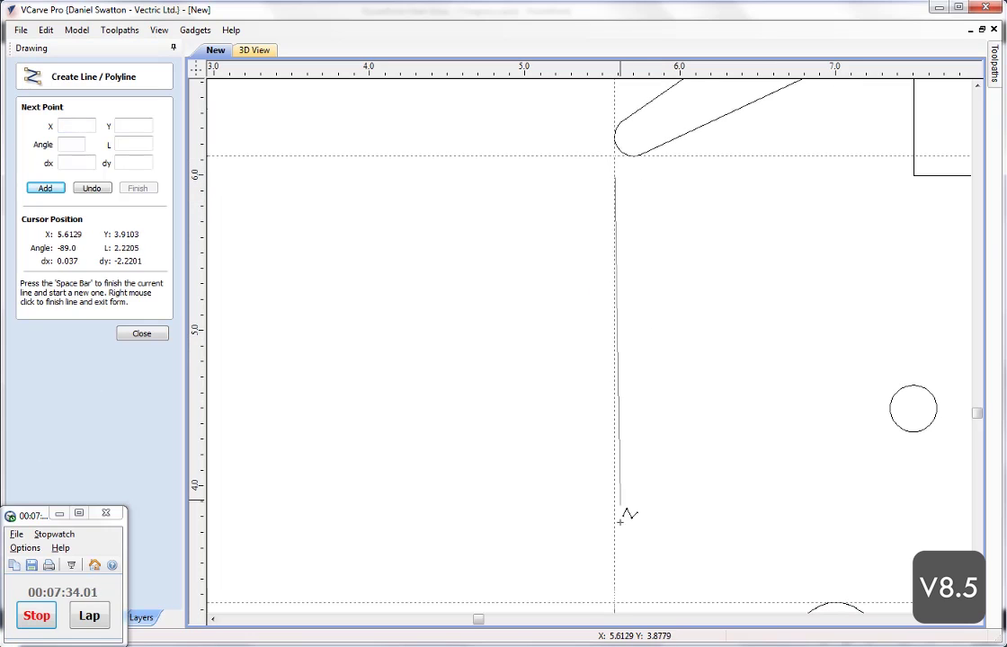
{"action": "left_click", "coordinate": [614, 600]}
{"action": "left_click", "coordinate": [158, 335]}
{"action": "scroll", "coordinate": [558, 353], "scroll_direction": "down", "scroll_amount": 3}
{"action": "scroll", "coordinate": [539, 385], "scroll_direction": "down", "scroll_amount": 2}
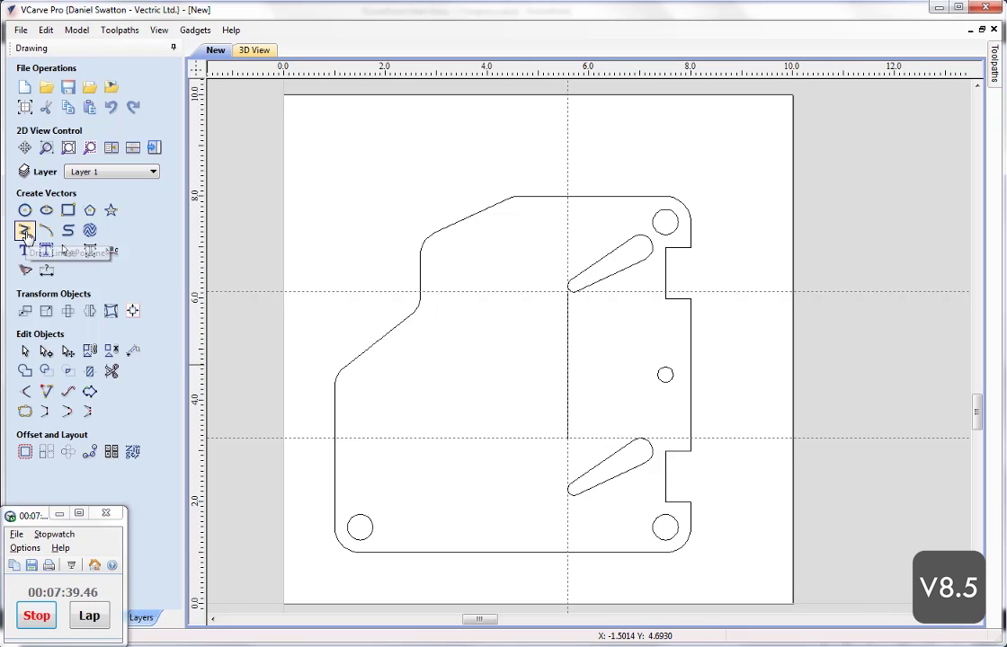
Draw a construction line from the midpoint of the vertical line to the plate's straight left edge.
{"action": "left_click", "coordinate": [24, 231]}
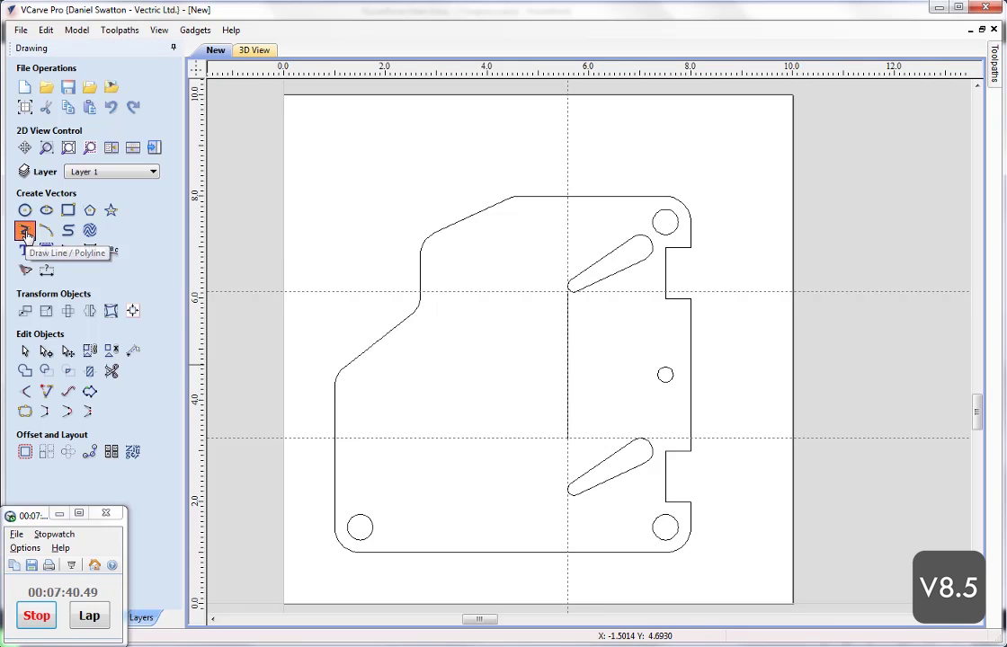
{"action": "left_click", "coordinate": [567, 360]}
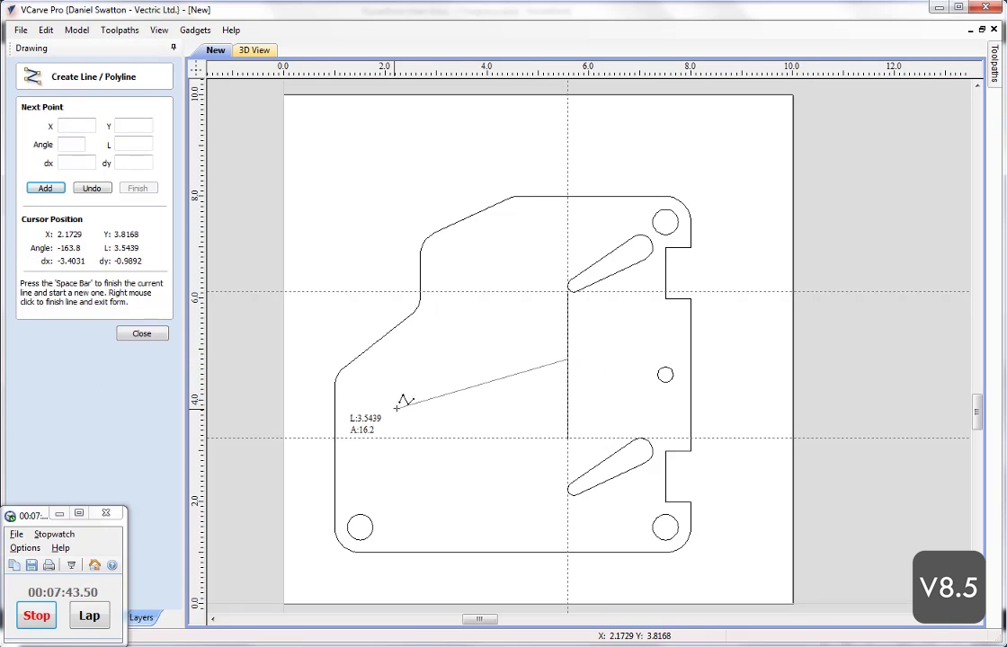
{"action": "scroll", "coordinate": [577, 351], "scroll_direction": "up", "scroll_amount": 1}
{"action": "scroll", "coordinate": [683, 323], "scroll_direction": "up", "scroll_amount": 1}
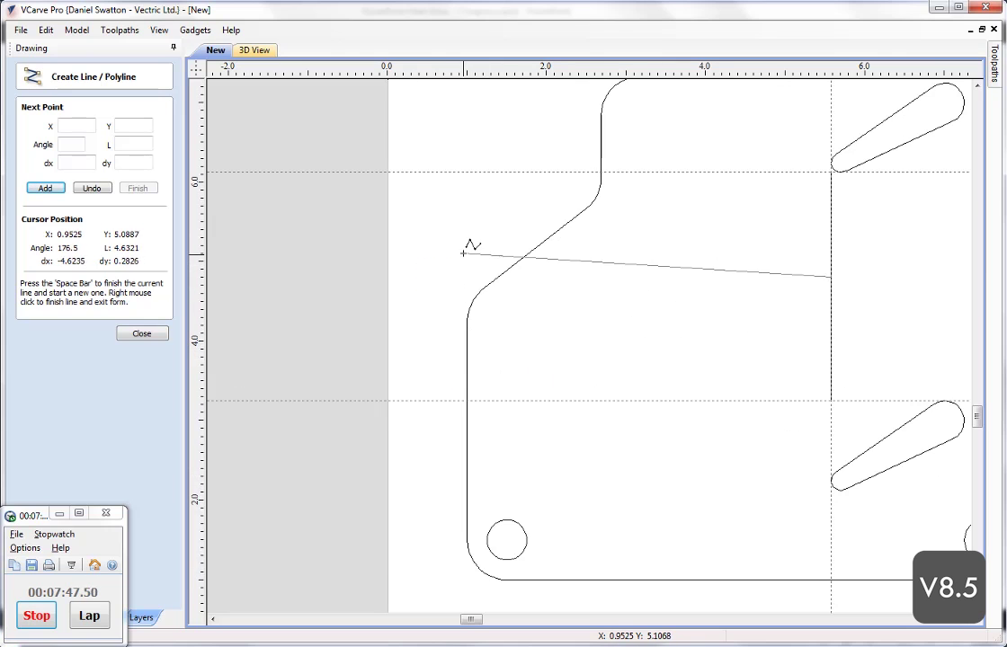
{"action": "left_click", "coordinate": [467, 351]}
{"action": "left_click", "coordinate": [164, 337]}
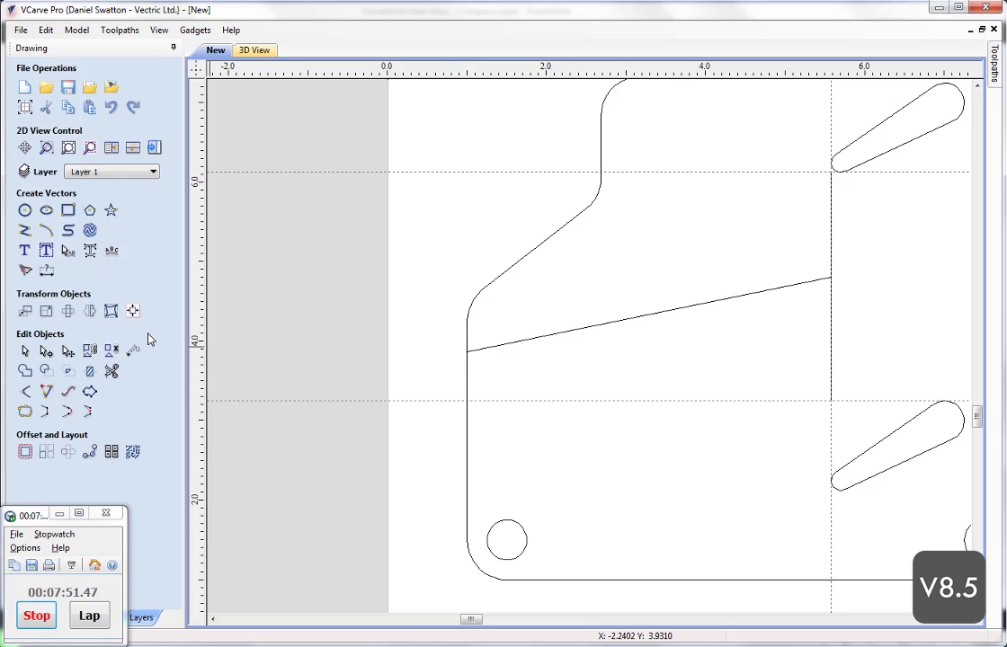
Make the angled construction line horizontal by moving its left end node up level with its right end.
{"action": "left_click", "coordinate": [665, 315]}
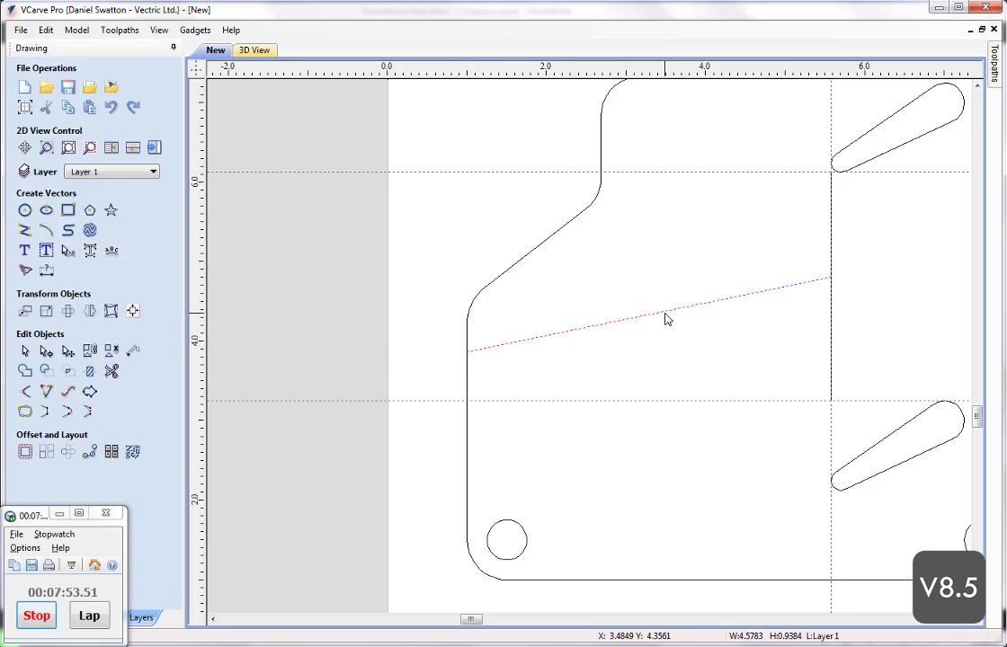
{"action": "key", "text": "n"}
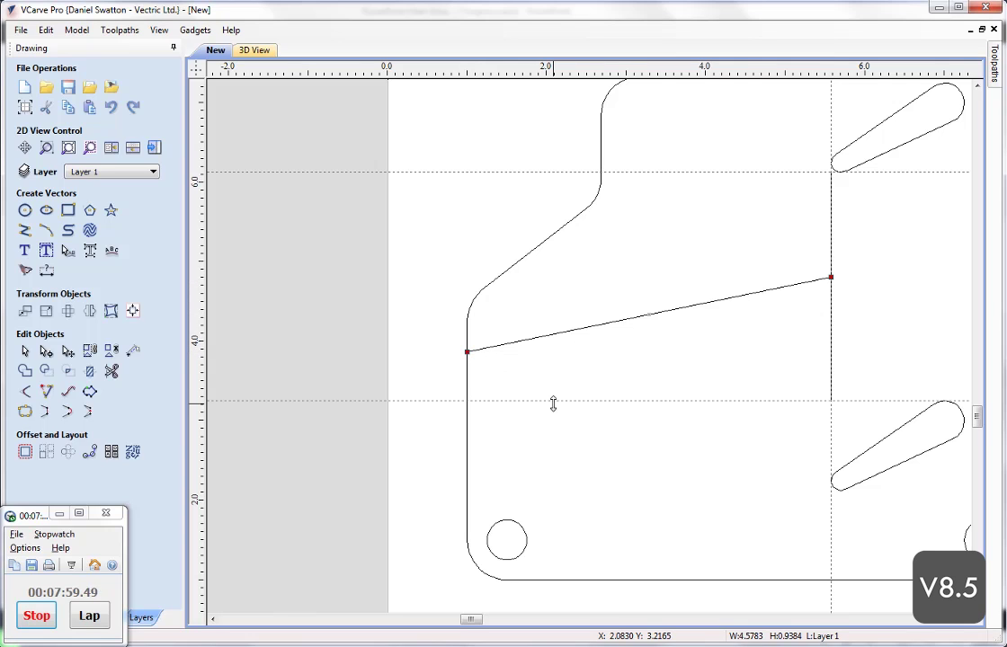
{"action": "left_click_drag", "start_coordinate": [466, 351], "coordinate": [467, 277]}
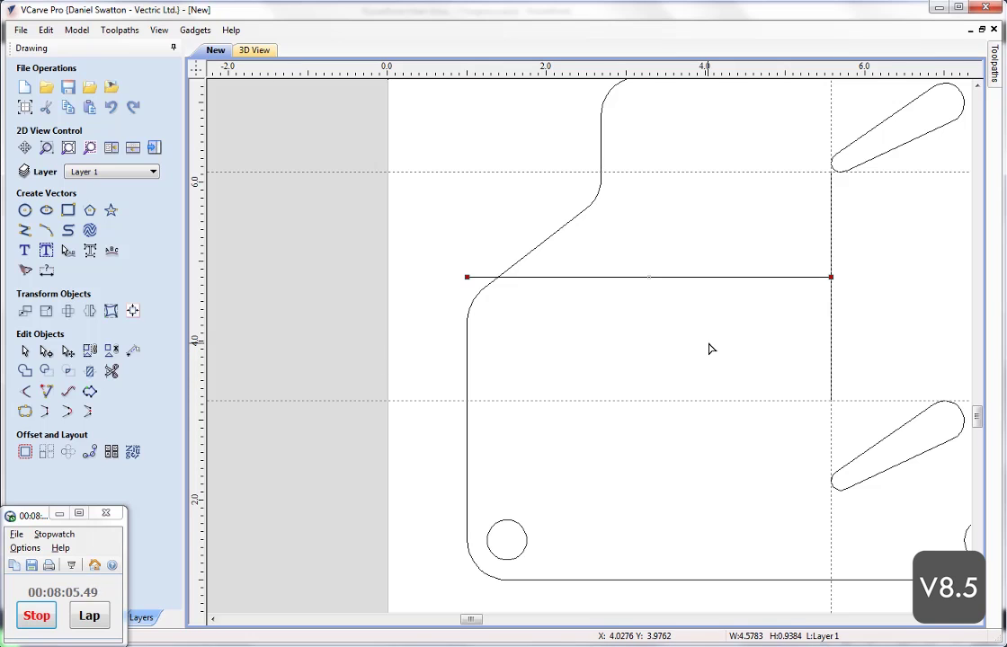
Extend the horizontal construction line to meet the plate's right edge with Extend Vectors.
{"action": "left_click", "coordinate": [46, 391]}
{"action": "middle_click_drag", "start_coordinate": [659, 353], "coordinate": [369, 366]}
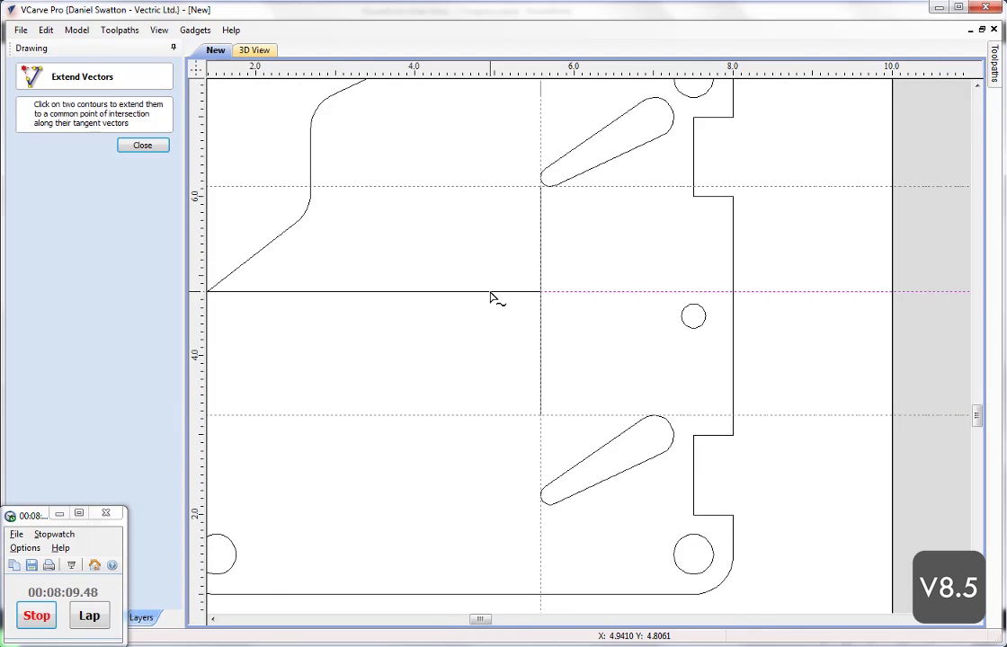
{"action": "left_click", "coordinate": [734, 273]}
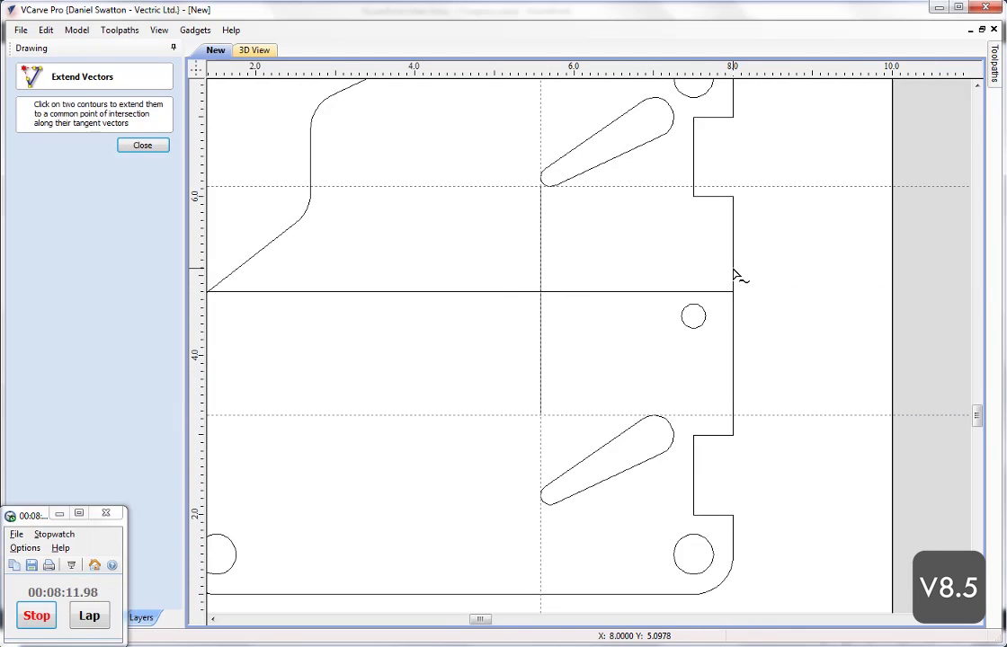
{"action": "left_click", "coordinate": [141, 145]}
Delete the two horizontal guides, the vertical guide and the vertical construction line between the slots.
{"action": "scroll", "coordinate": [441, 381], "scroll_direction": "down", "scroll_amount": 4}
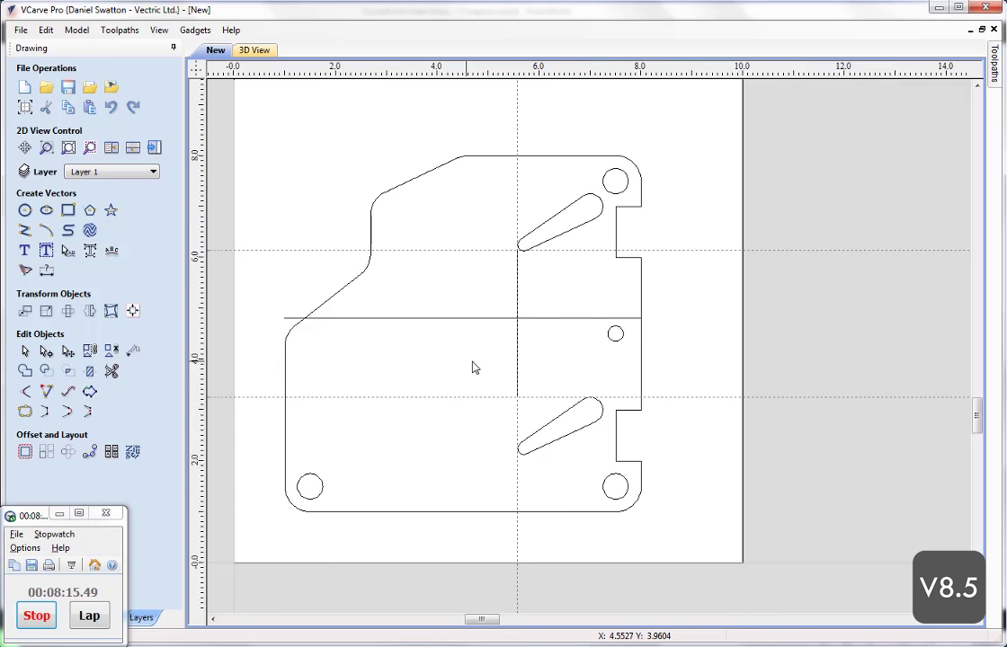
{"action": "double_click", "coordinate": [517, 398]}
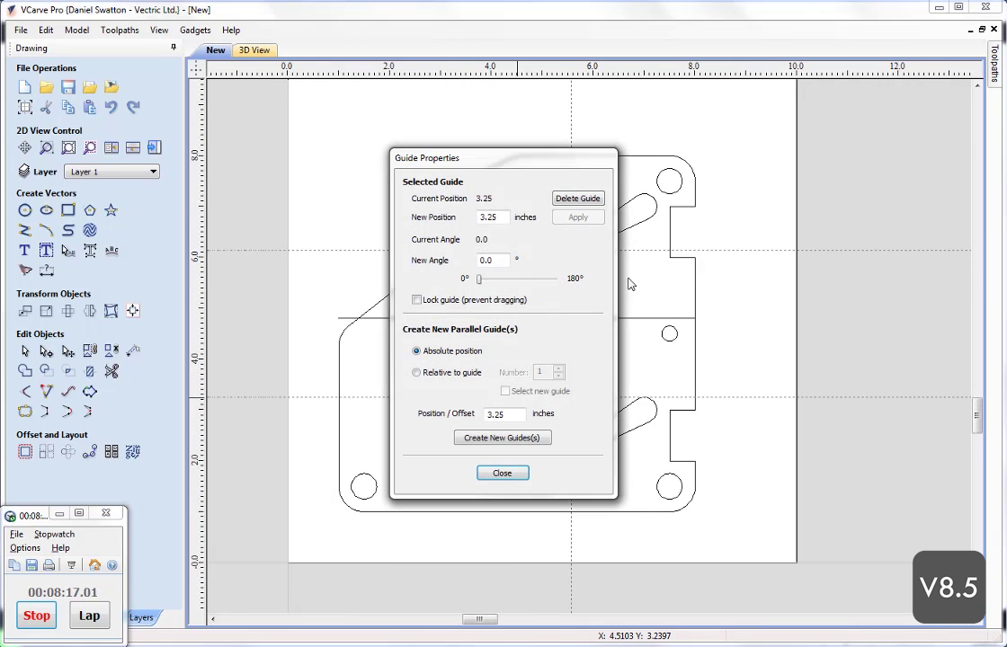
{"action": "left_click", "coordinate": [575, 200]}
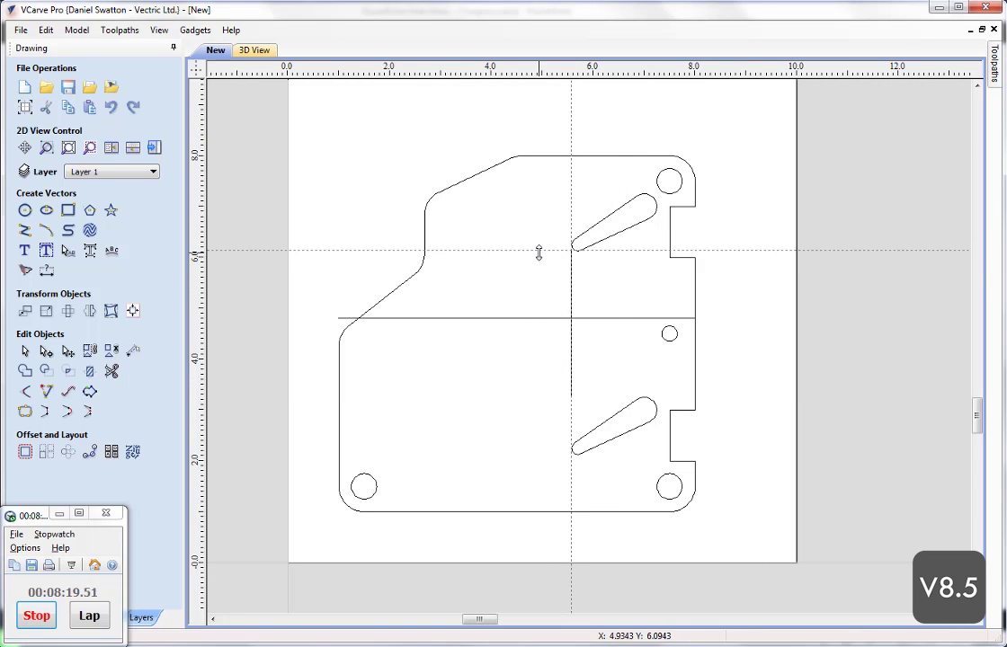
{"action": "double_click", "coordinate": [540, 253]}
{"action": "left_click", "coordinate": [575, 199]}
{"action": "double_click", "coordinate": [572, 202]}
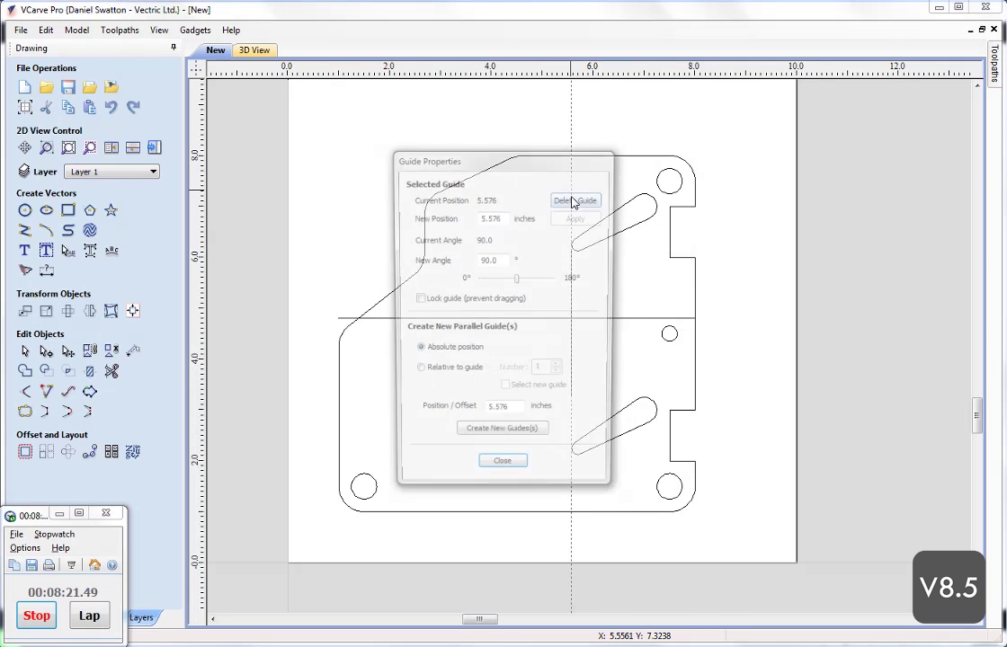
{"action": "left_click", "coordinate": [576, 200]}
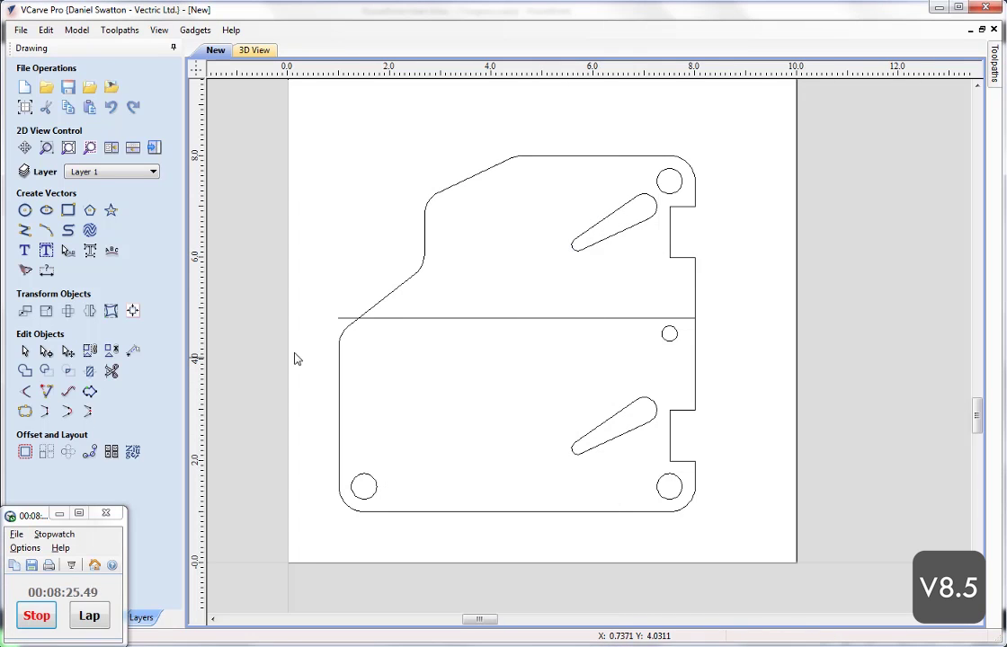
Draw a 2.0 by 1.0 inch ellipse centred on the horizontal construction line at about X 4.42, Y 4.80.
{"action": "left_click", "coordinate": [47, 211]}
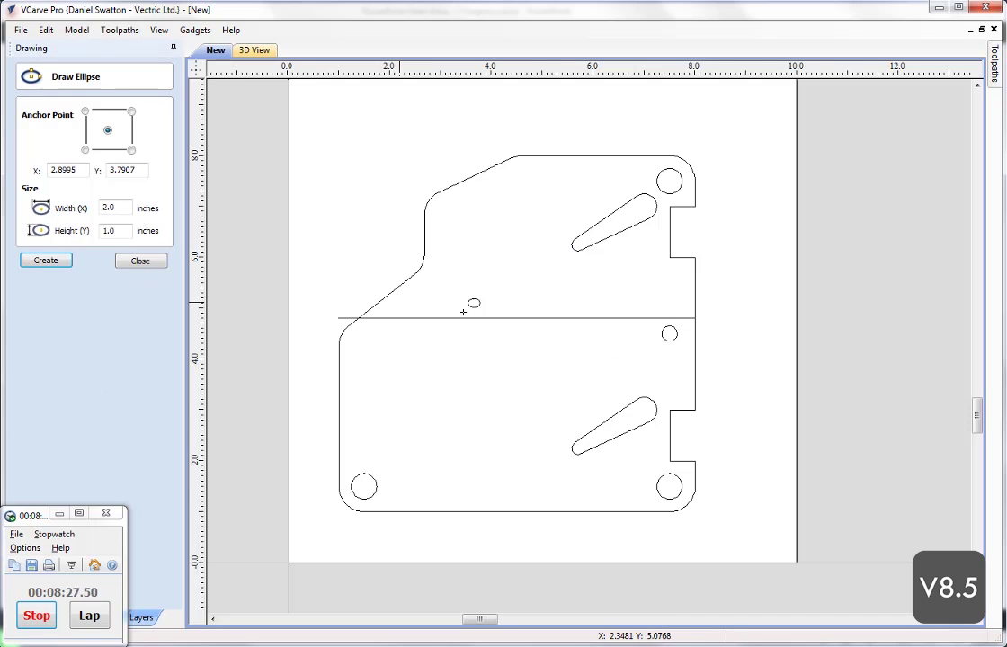
{"action": "scroll", "coordinate": [528, 306], "scroll_direction": "up", "scroll_amount": 2}
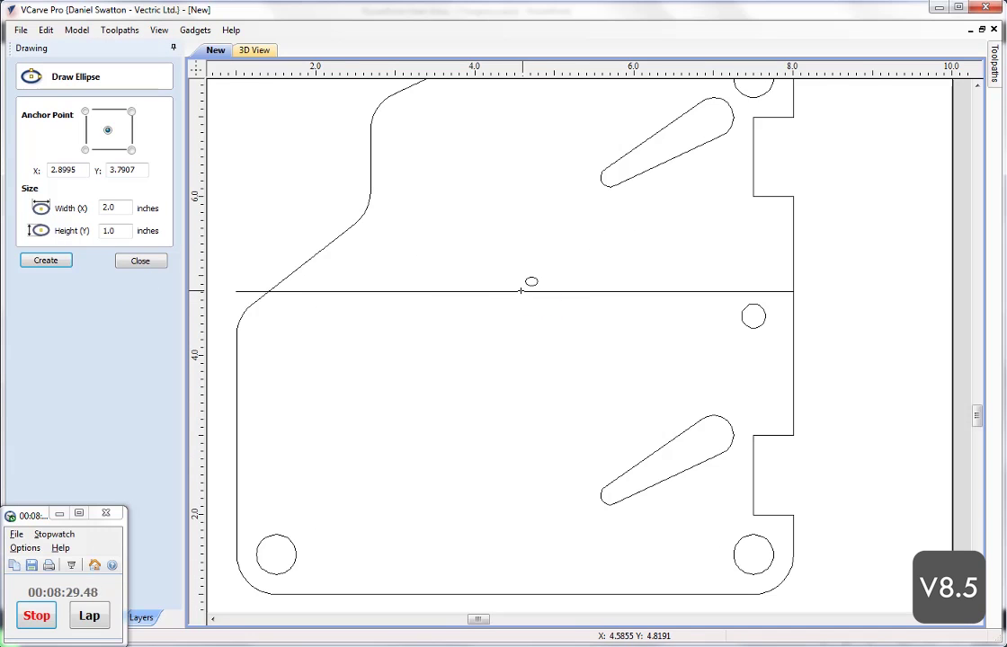
{"action": "left_click", "coordinate": [508, 292]}
{"action": "left_click", "coordinate": [140, 261]}
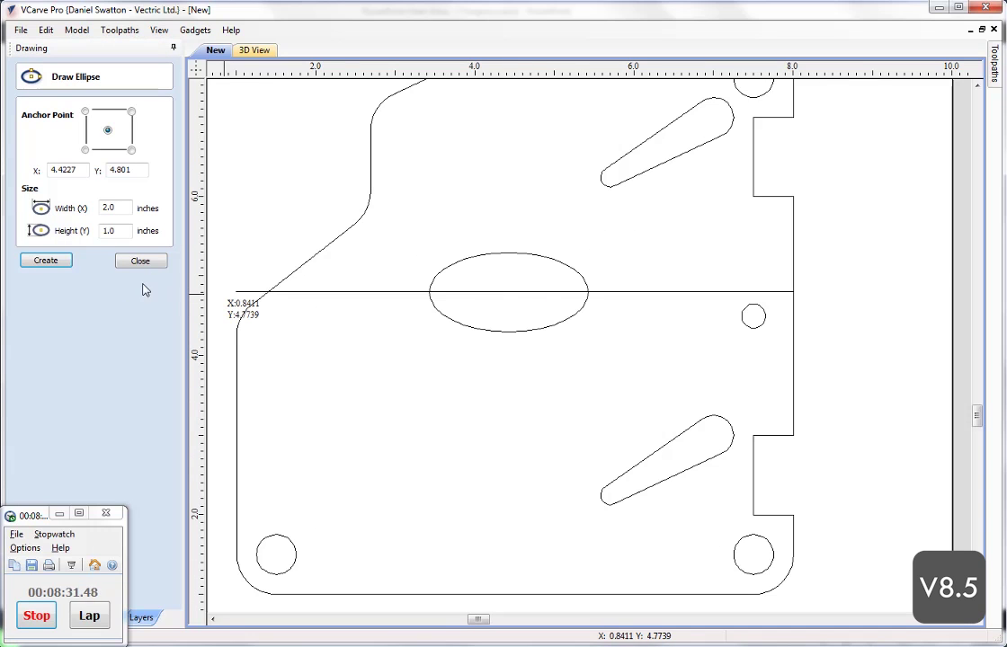
Set the ellipse's width to 3.0 inches, keeping its height at 1.0 inch.
{"action": "left_click", "coordinate": [454, 322]}
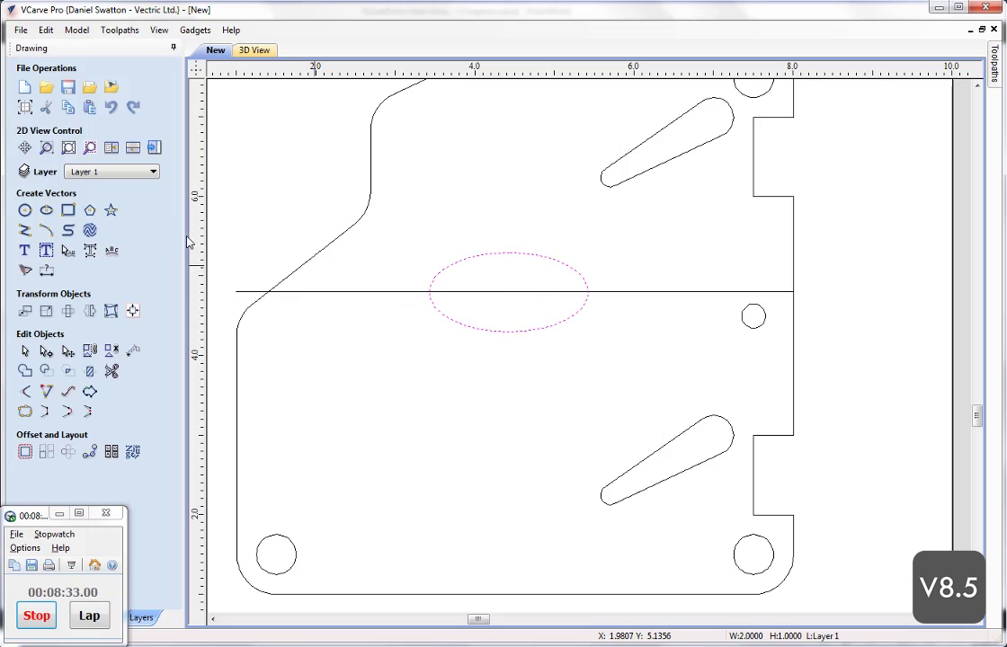
{"action": "left_click", "coordinate": [24, 210]}
{"action": "left_click", "coordinate": [121, 214]}
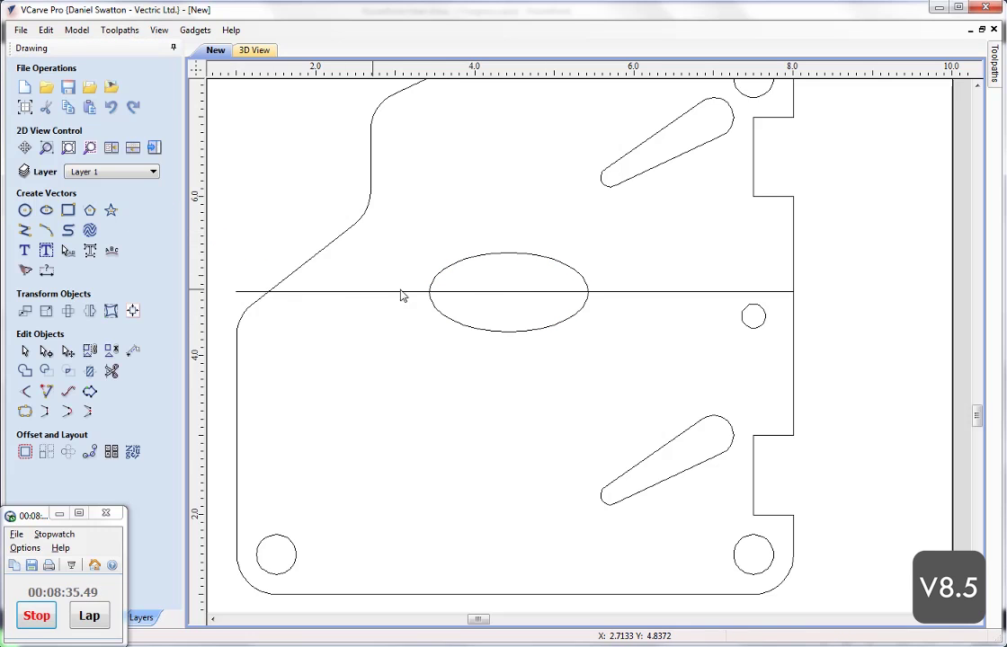
{"action": "left_click", "coordinate": [432, 286]}
{"action": "left_click", "coordinate": [46, 210]}
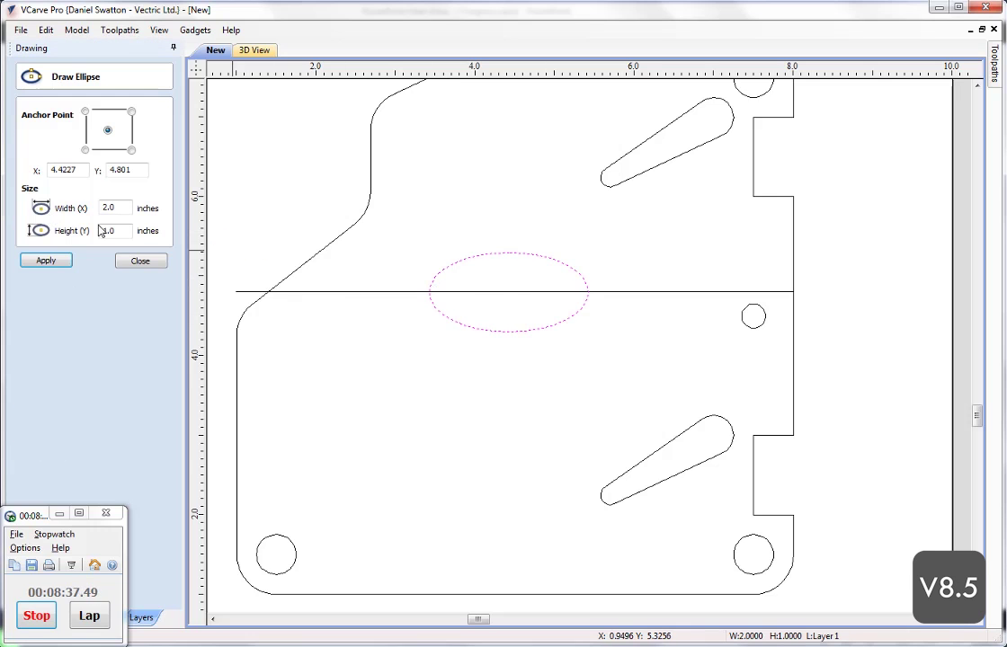
{"action": "left_click_drag", "start_coordinate": [122, 211], "coordinate": [98, 213]}
{"action": "left_click", "coordinate": [46, 261]}
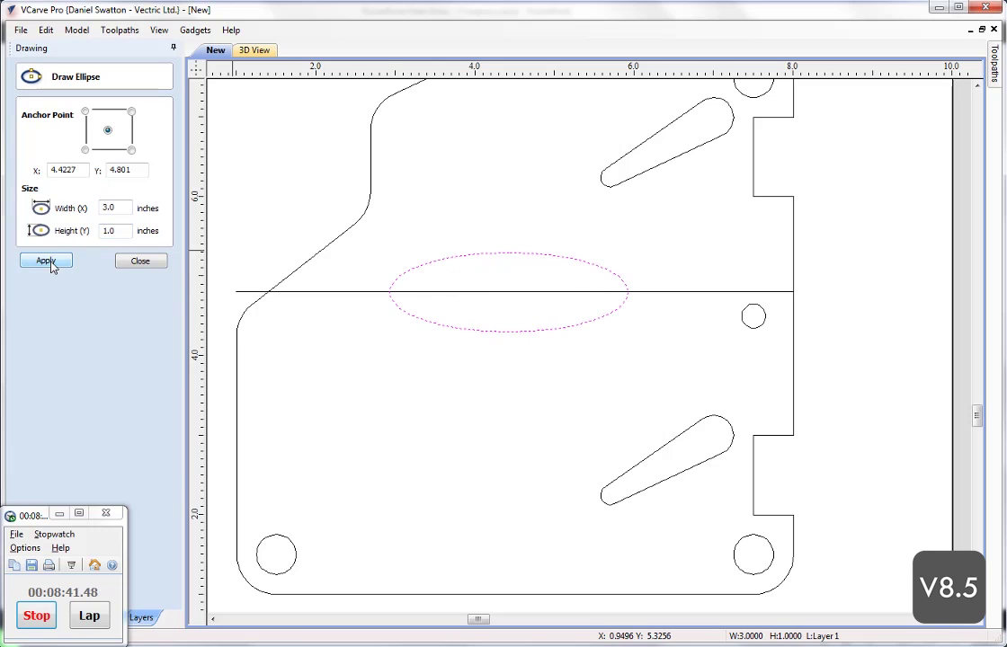
{"action": "left_click", "coordinate": [140, 261]}
Delete the horizontal construction line through the ellipse and stop the stopwatch.
{"action": "left_click", "coordinate": [391, 363]}
{"action": "left_click", "coordinate": [373, 292]}
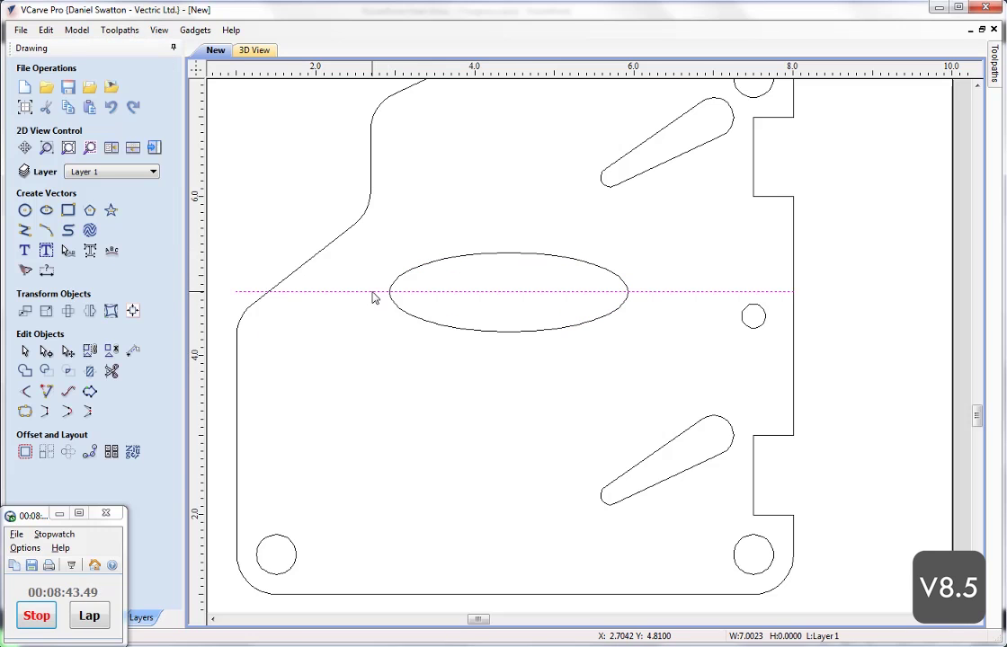
{"action": "key", "text": "Delete"}
{"action": "scroll", "coordinate": [460, 326], "scroll_direction": "down", "scroll_amount": 5}
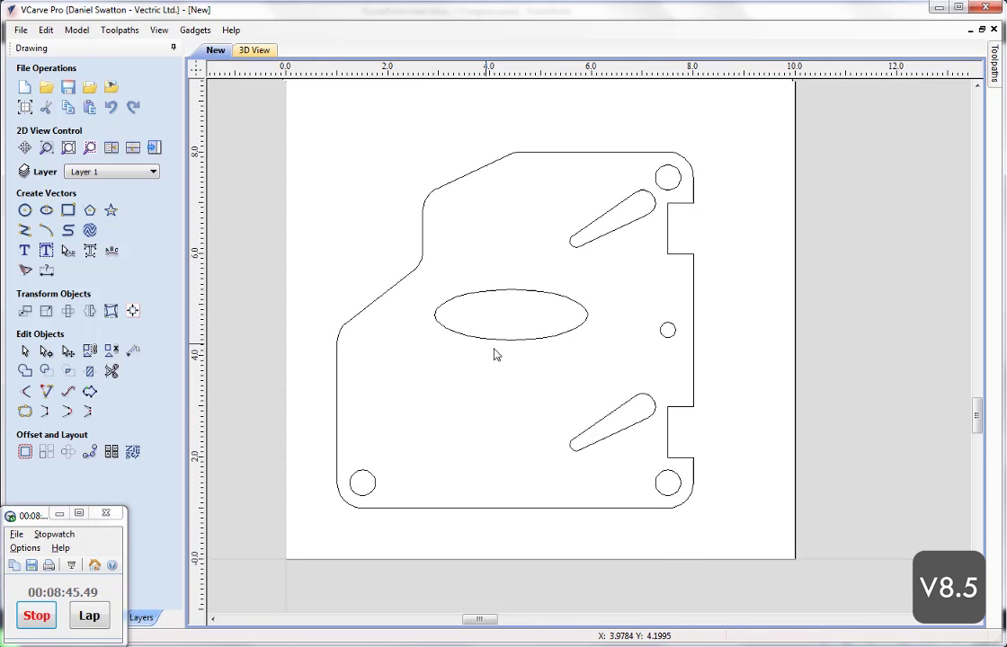
{"action": "left_click", "coordinate": [36, 616]}
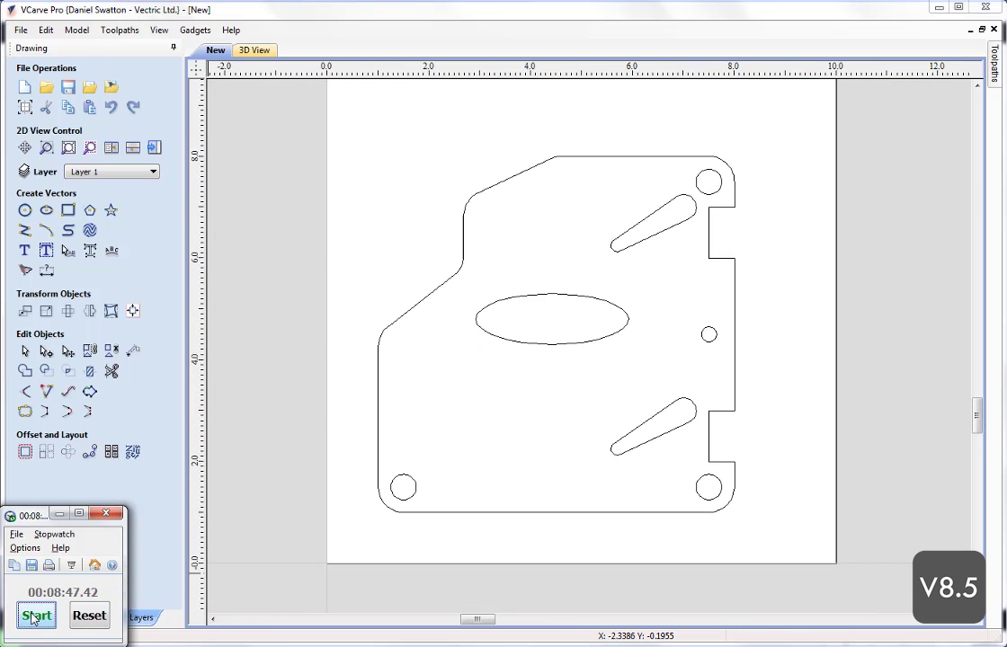
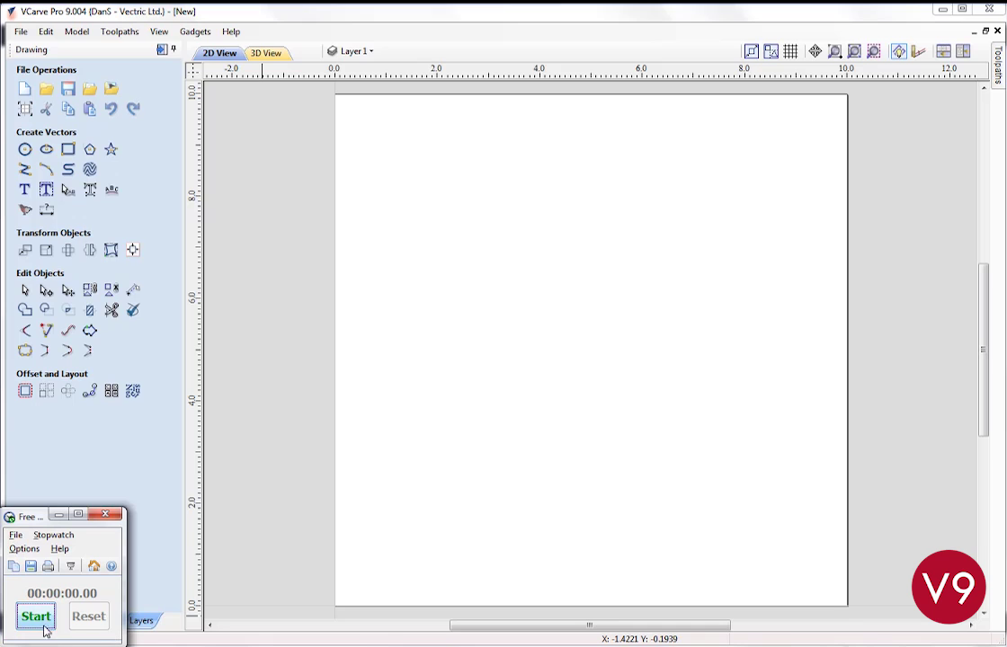
Start the stopwatch and begin a polyline at X 5.5, Y 8, drawing the top edge across to X 8.
{"action": "left_click", "coordinate": [36, 618]}
{"action": "left_click", "coordinate": [25, 171]}
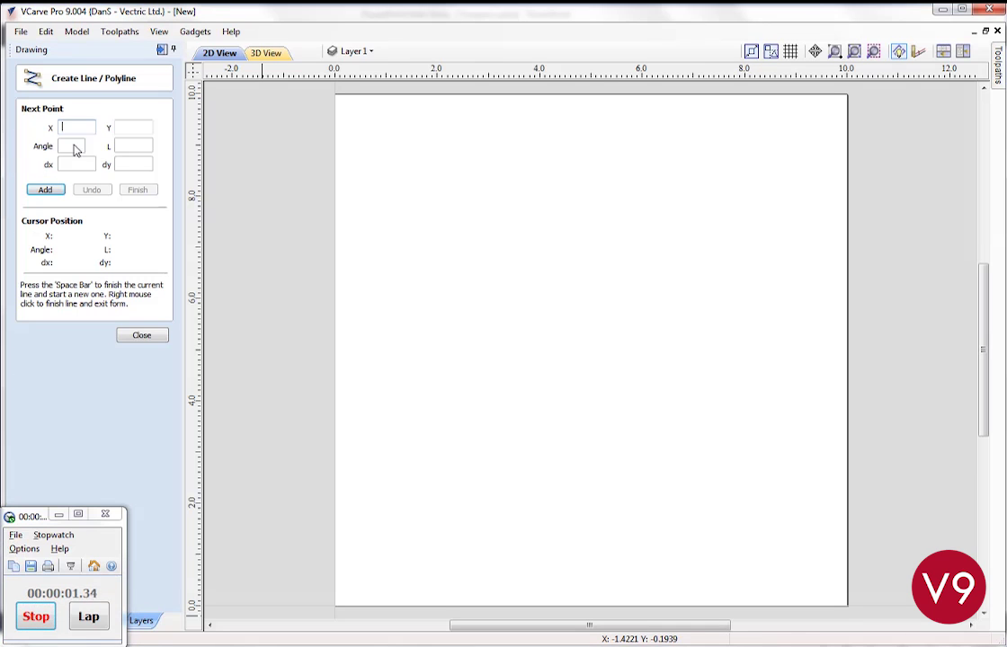
{"action": "type", "text": "5.5"}
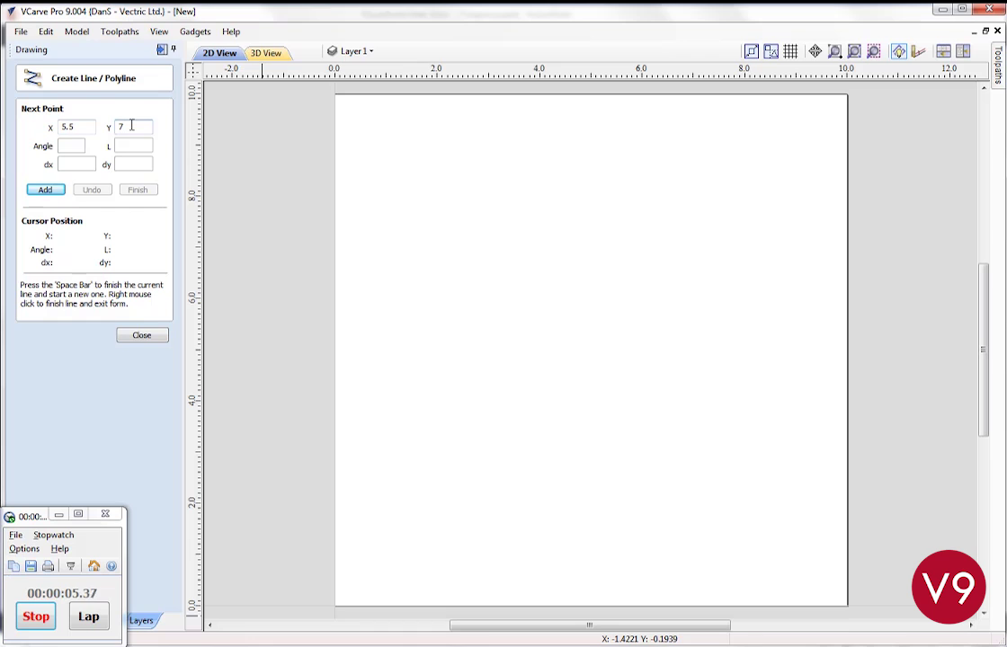
{"action": "left_click", "coordinate": [45, 191]}
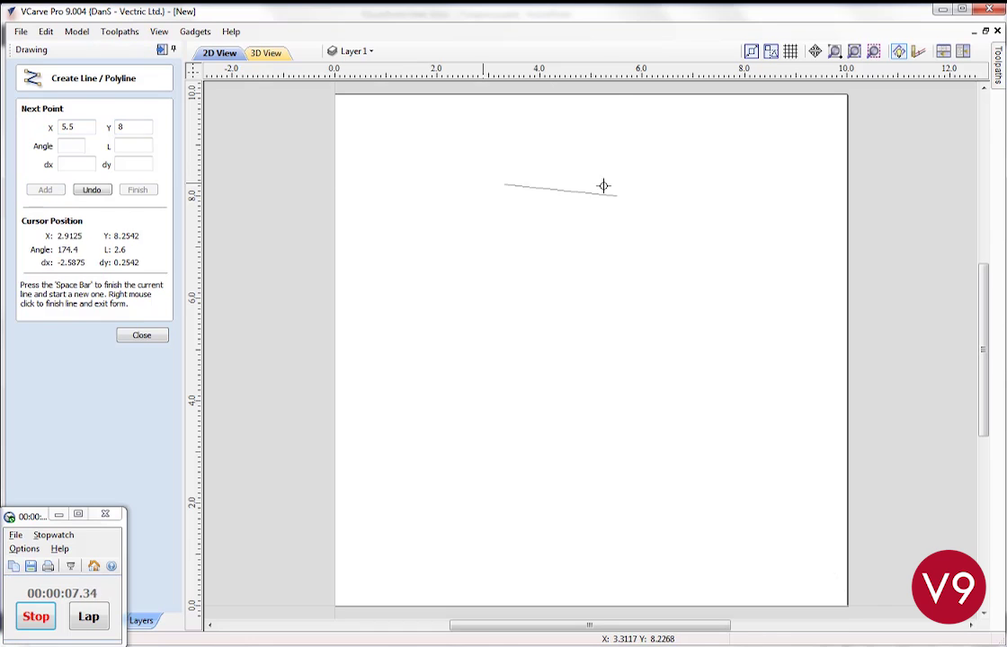
{"action": "left_click", "coordinate": [746, 195]}
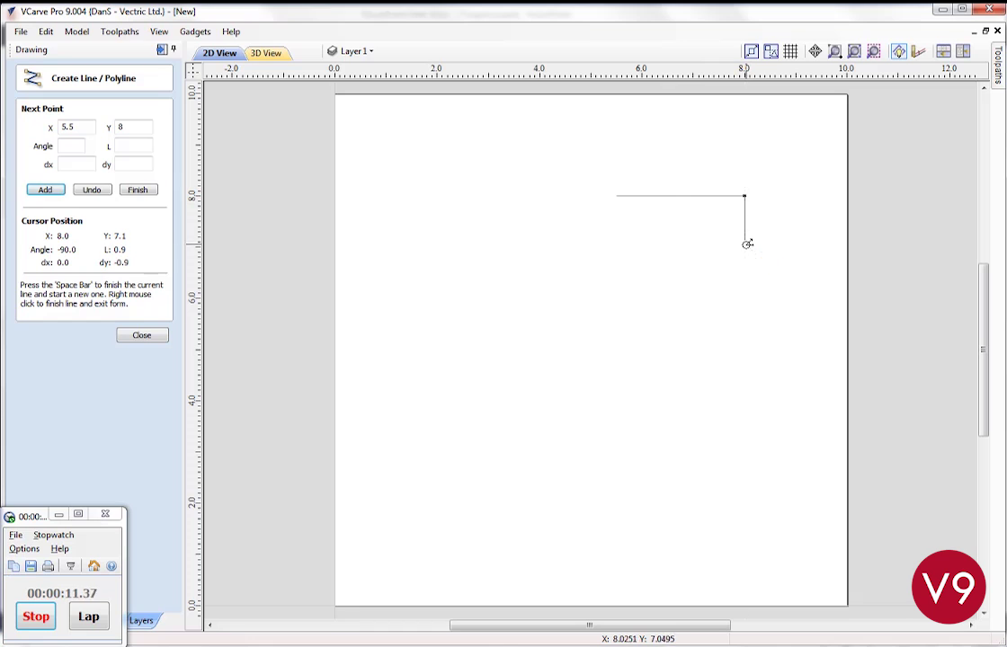
Continue the polyline down to Y 7 and draw the upper notch, 0.5 inch deep, ending at X 8, Y 6.
{"action": "left_click", "coordinate": [745, 247]}
{"action": "left_click", "coordinate": [719, 247]}
{"action": "left_click", "coordinate": [719, 299]}
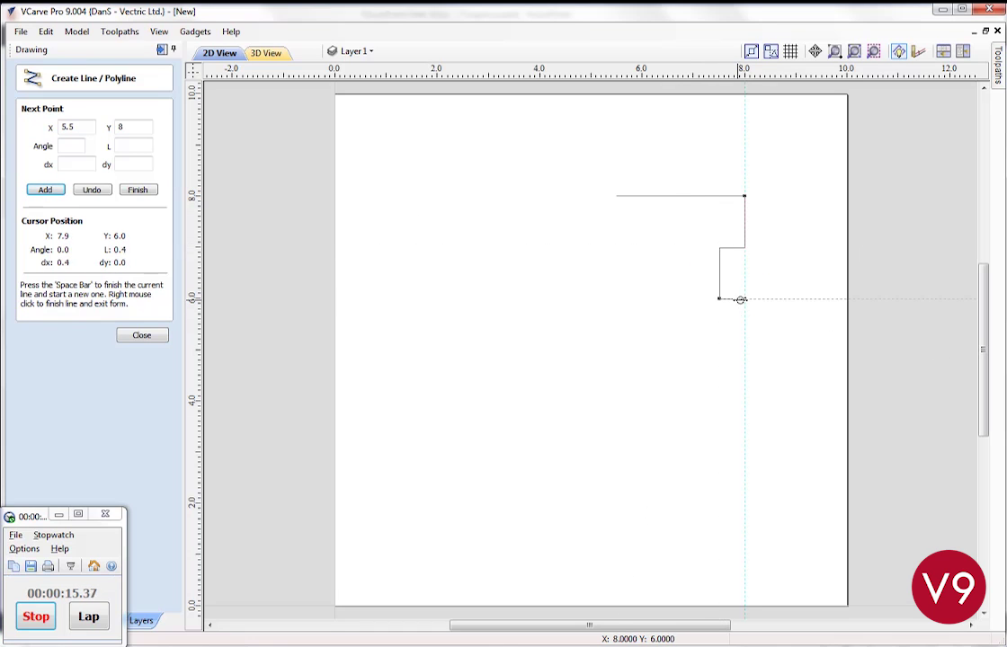
{"action": "left_click", "coordinate": [744, 298]}
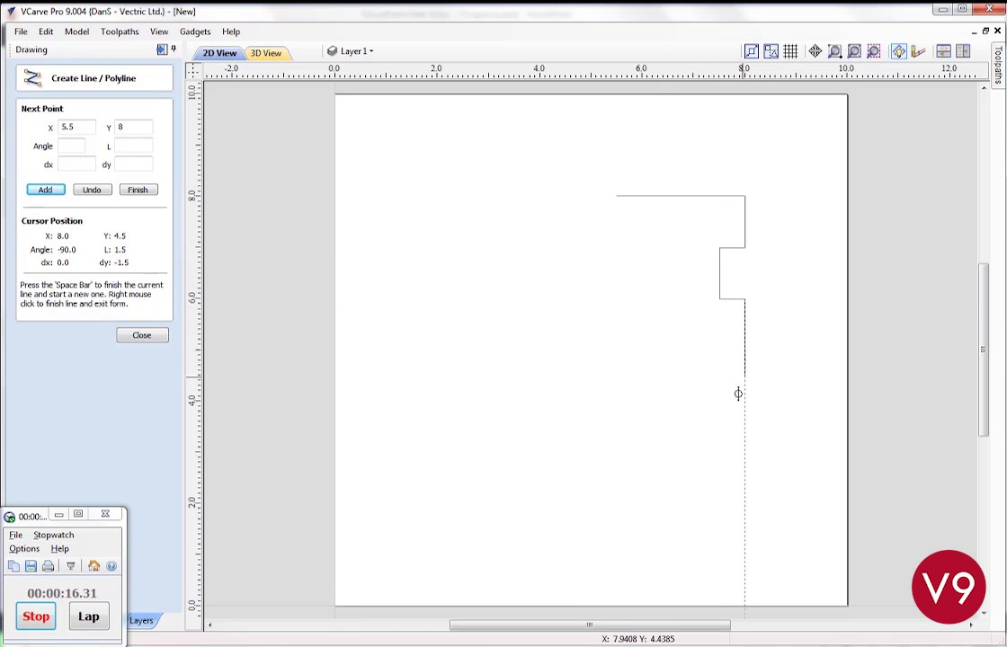
Draw the edge down to Y 3, the lower notch 0.5 inch deep and 1.0 inch high, and the line to X 8, Y 1.
{"action": "left_click", "coordinate": [739, 453]}
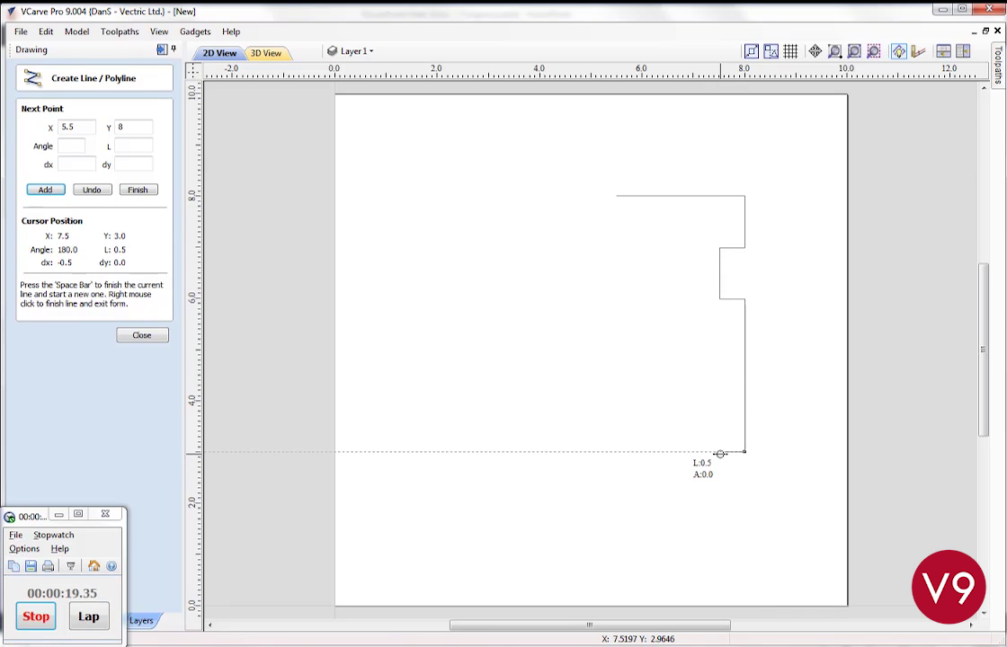
{"action": "left_click", "coordinate": [720, 453]}
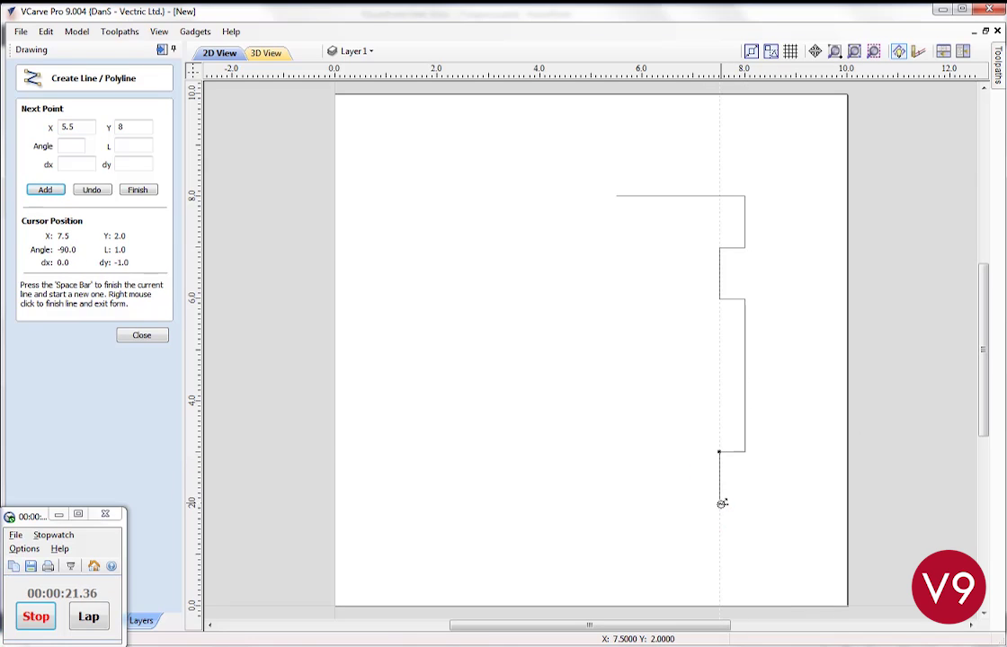
{"action": "left_click", "coordinate": [720, 504]}
{"action": "left_click", "coordinate": [745, 505]}
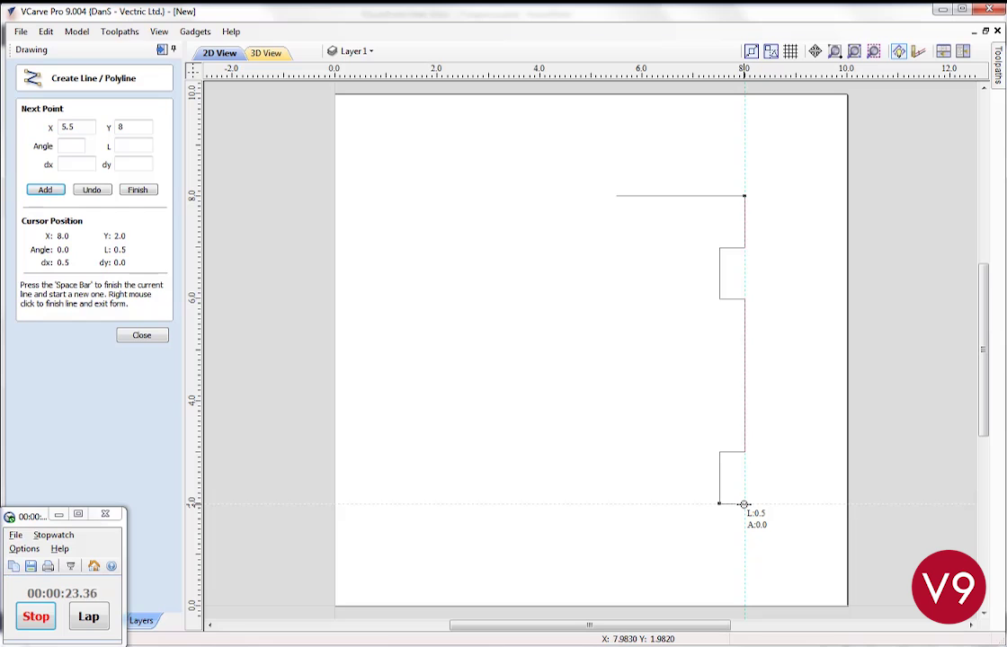
{"action": "left_click", "coordinate": [745, 554]}
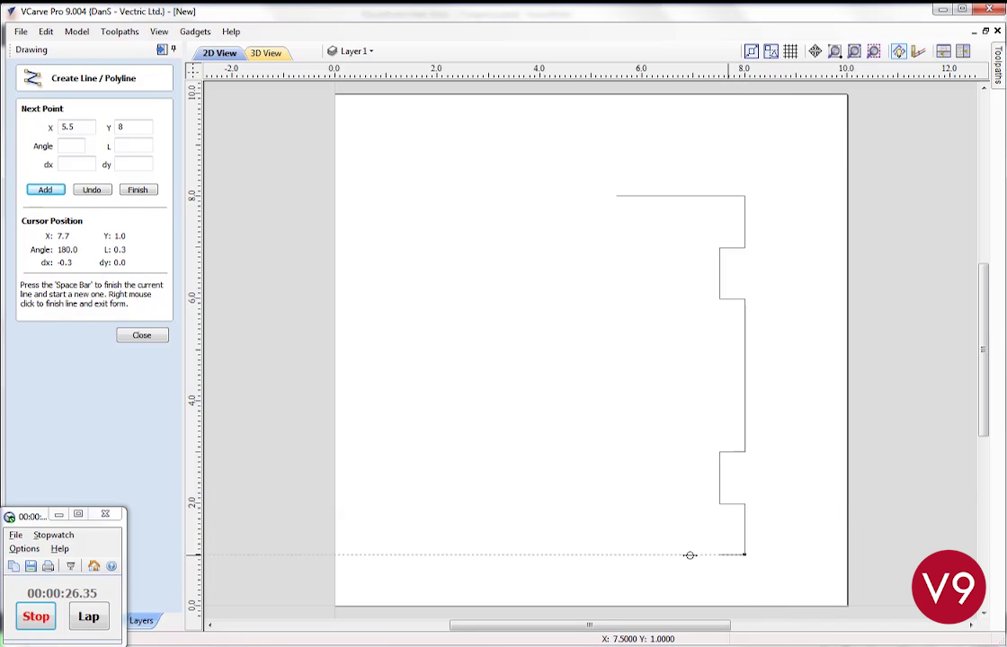
Draw the bottom edge to X 1 and the left edge up to Y 4.5, followed by a 1.5 inch segment at 38 degrees.
{"action": "left_click", "coordinate": [388, 556]}
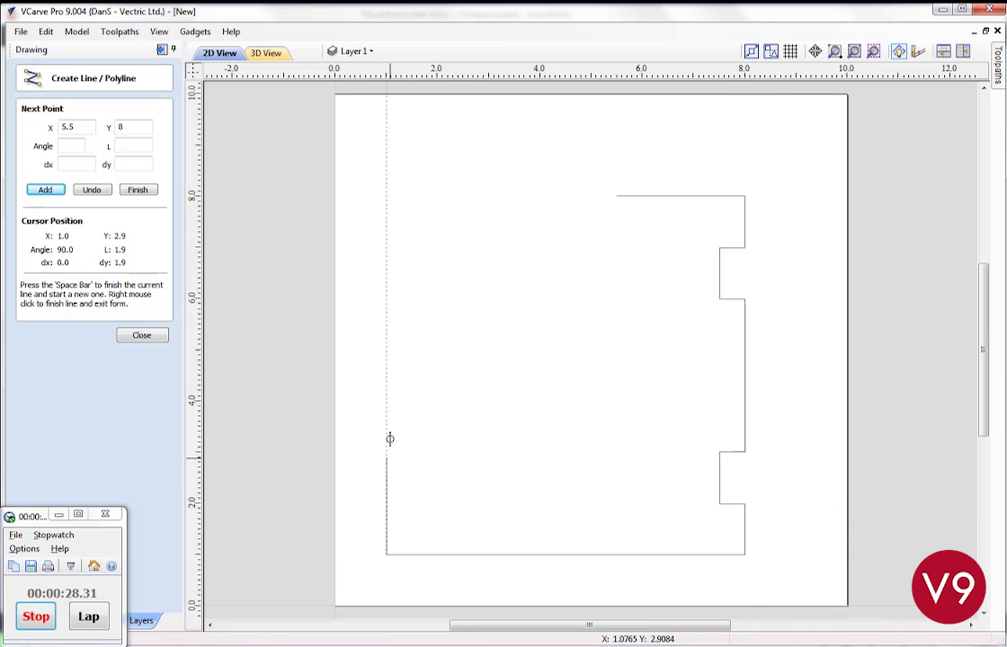
{"action": "left_click", "coordinate": [387, 375]}
{"action": "left_click", "coordinate": [72, 143]}
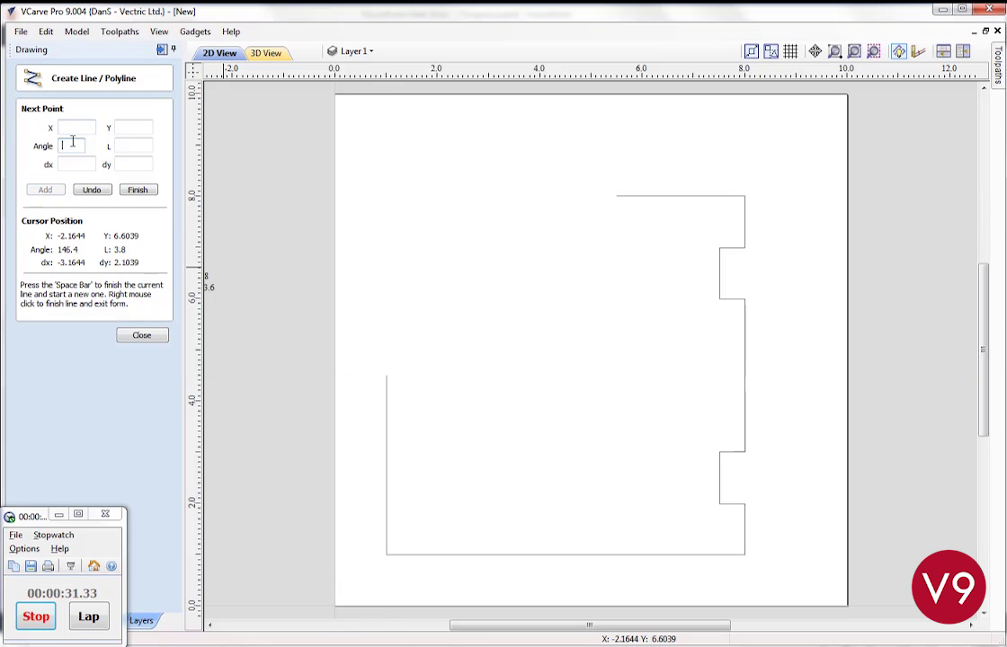
{"action": "type", "text": "38"}
{"action": "left_click", "coordinate": [120, 145]}
{"action": "type", "text": "1.5"}
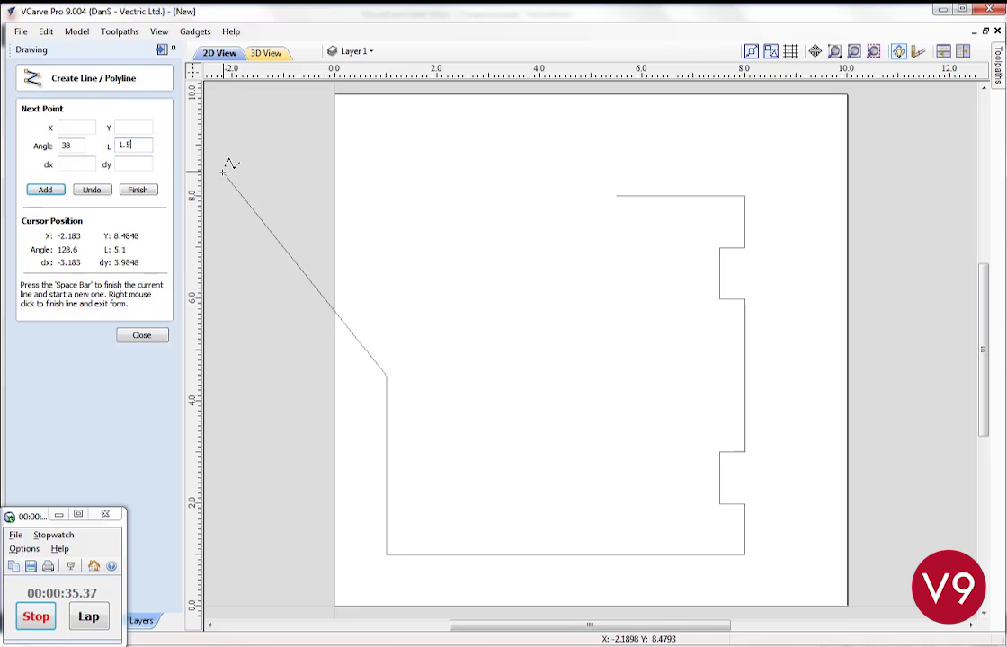
{"action": "left_click", "coordinate": [50, 190]}
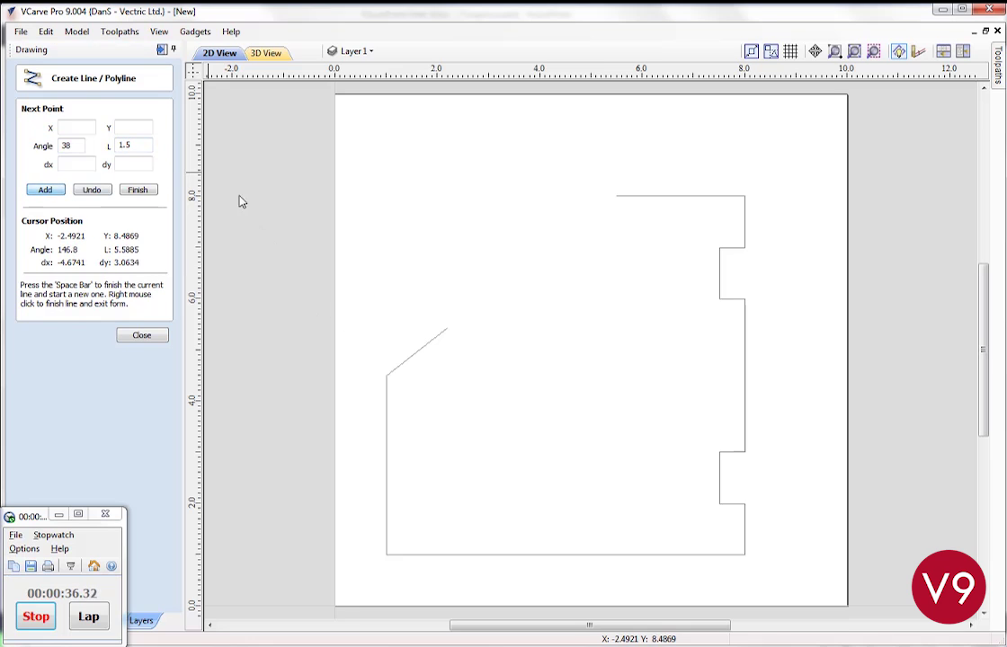
Add a 1.5 inch vertical segment and close the outline at its start point.
{"action": "left_click", "coordinate": [447, 250]}
{"action": "left_click", "coordinate": [616, 195]}
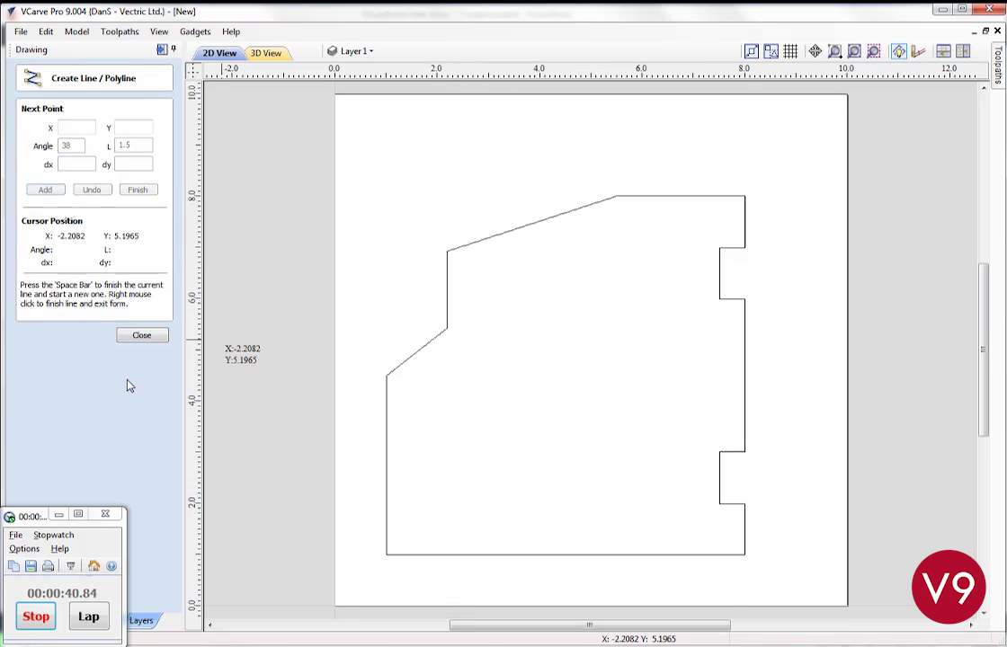
{"action": "left_click", "coordinate": [141, 336]}
Move the outline's start node, where the slanted line meets the top edge, 1 inch along the edge to X 4.5.
{"action": "scroll", "coordinate": [580, 234], "scroll_direction": "up", "scroll_amount": 3}
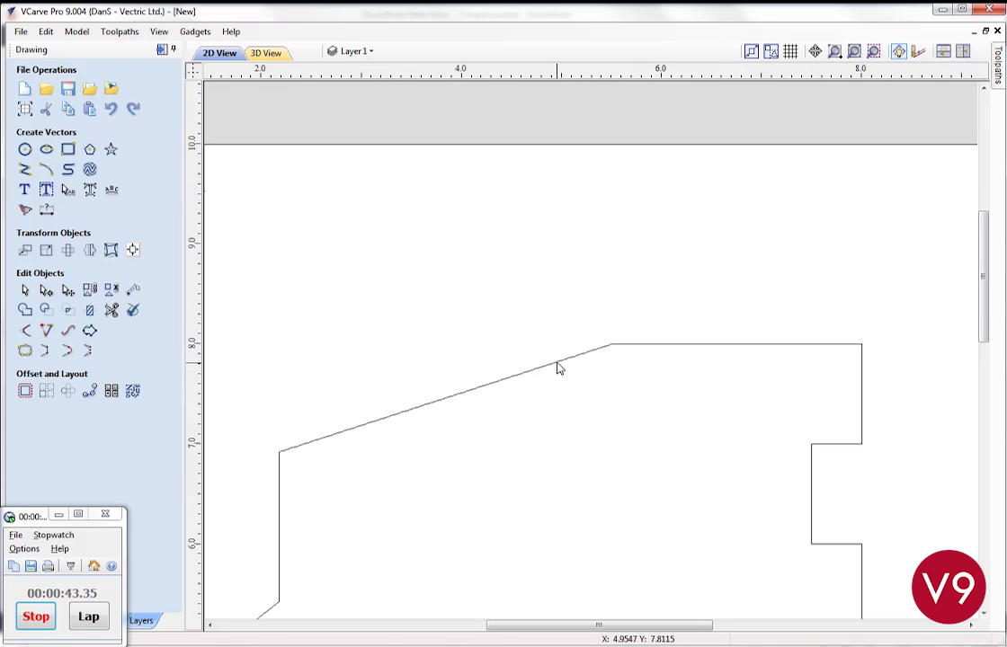
{"action": "left_click", "coordinate": [558, 364]}
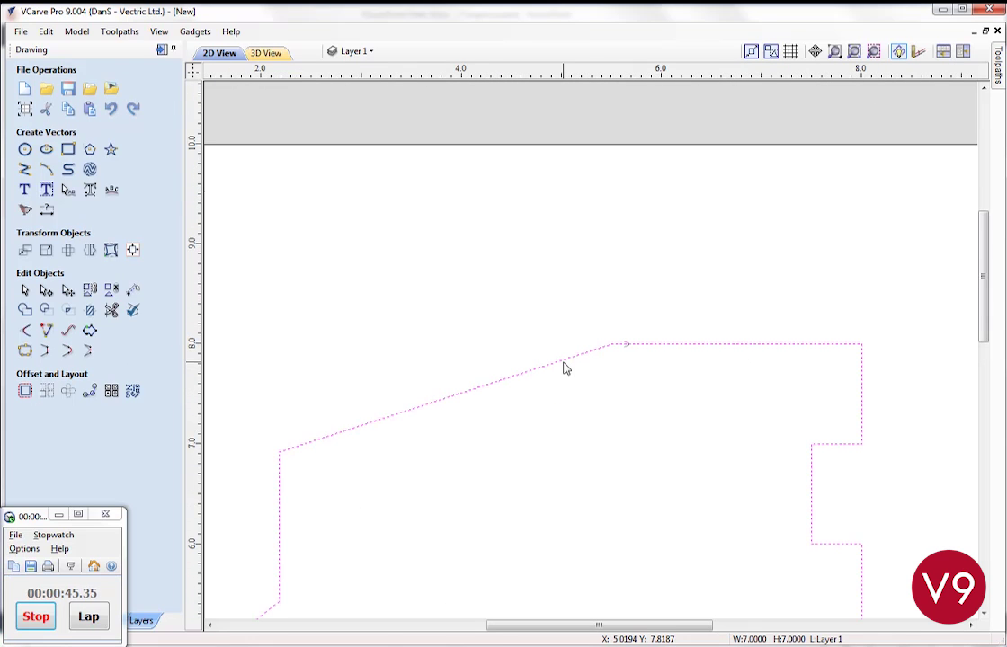
{"action": "key", "text": "m"}
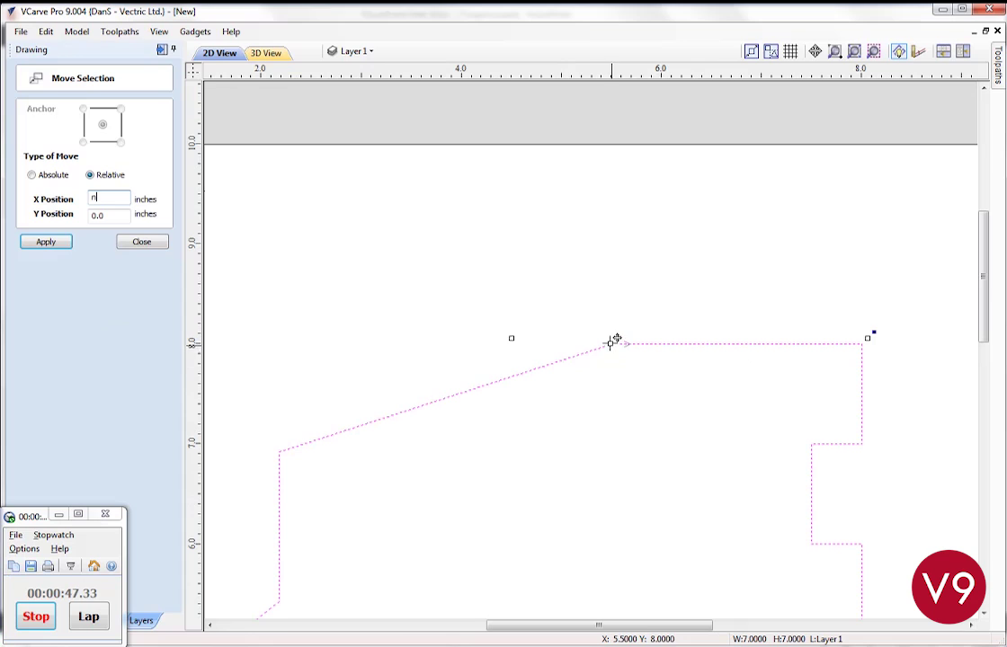
{"action": "key", "text": "Escape"}
{"action": "key", "text": "n"}
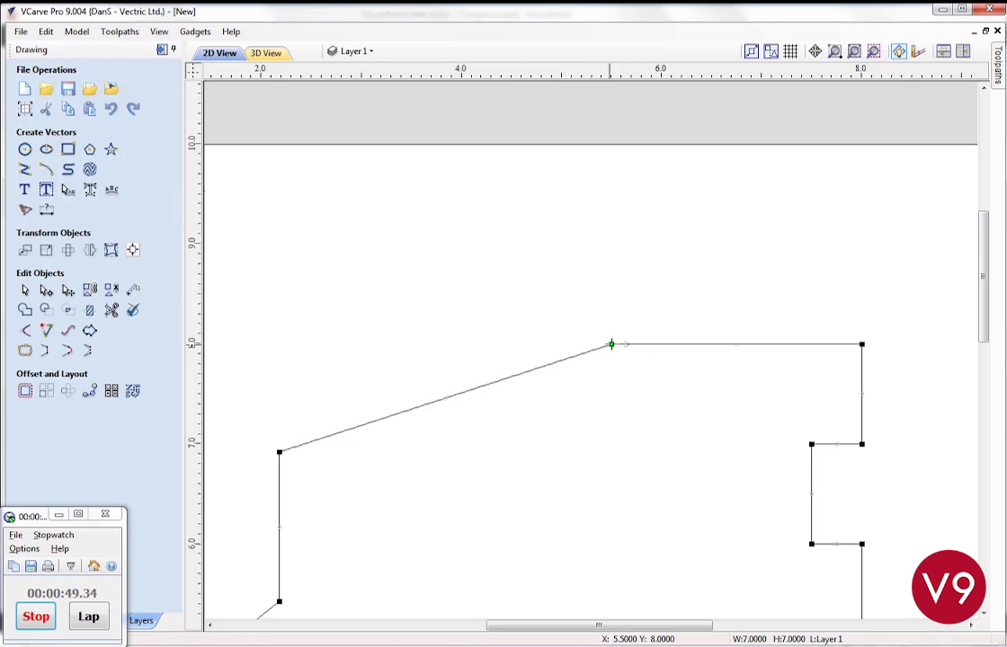
{"action": "left_click_drag", "start_coordinate": [611, 344], "coordinate": [511, 345]}
Cut the outline at both ends of the short vertical segment between the two slanted lines.
{"action": "middle_click_drag", "start_coordinate": [451, 411], "coordinate": [540, 309]}
{"action": "scroll", "coordinate": [532, 355], "scroll_direction": "down", "scroll_amount": 1}
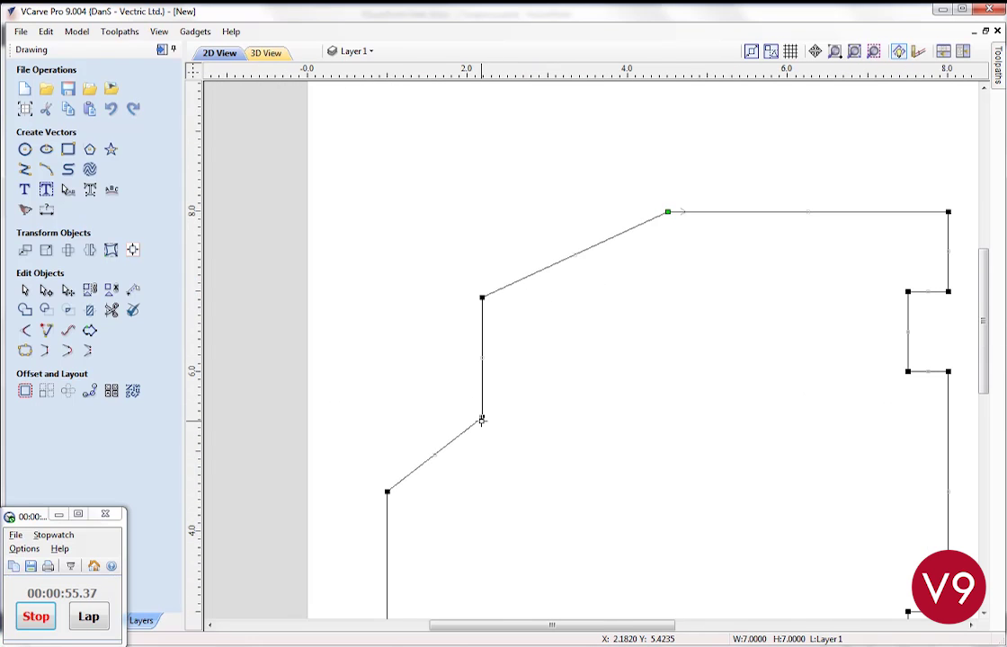
{"action": "left_click", "coordinate": [540, 353]}
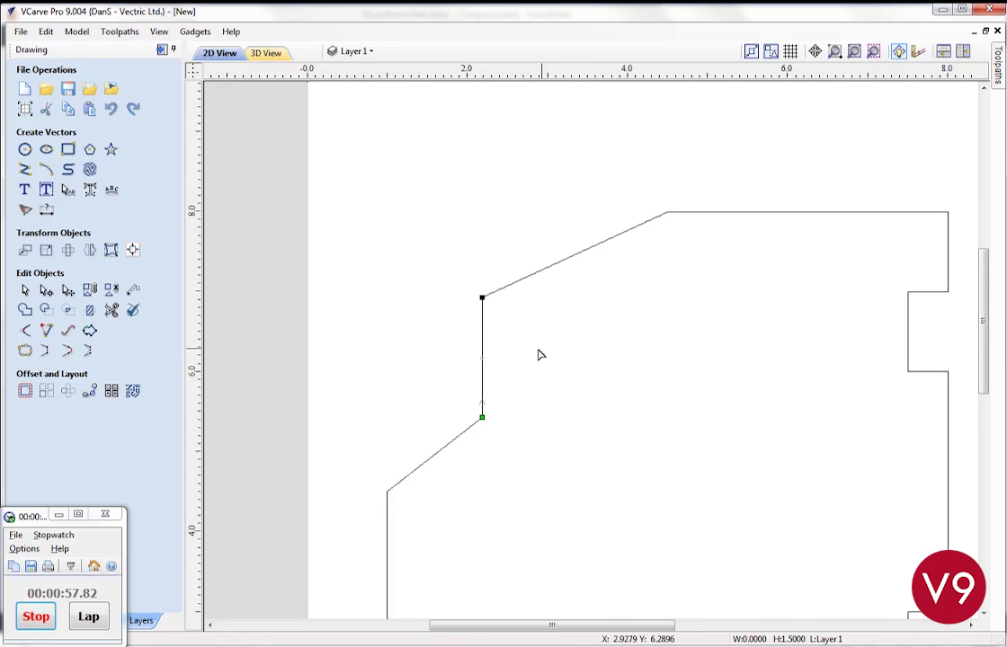
Move the separated vertical segment exactly 0.5 inch inward along X.
{"action": "left_click", "coordinate": [483, 355]}
{"action": "left_click", "coordinate": [483, 323]}
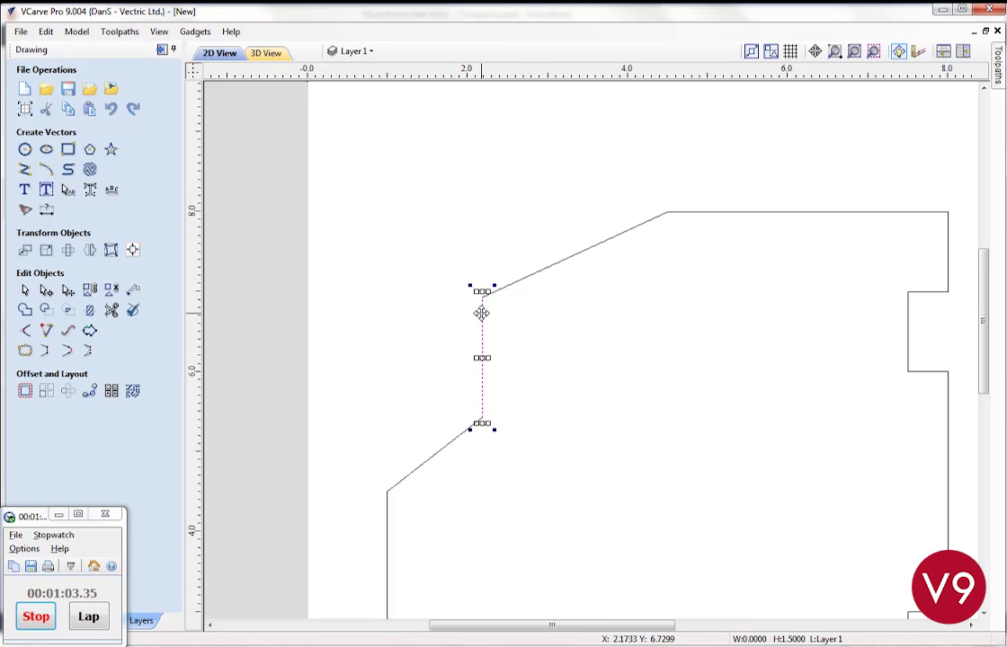
{"action": "left_click_drag", "start_coordinate": [482, 312], "coordinate": [508, 314]}
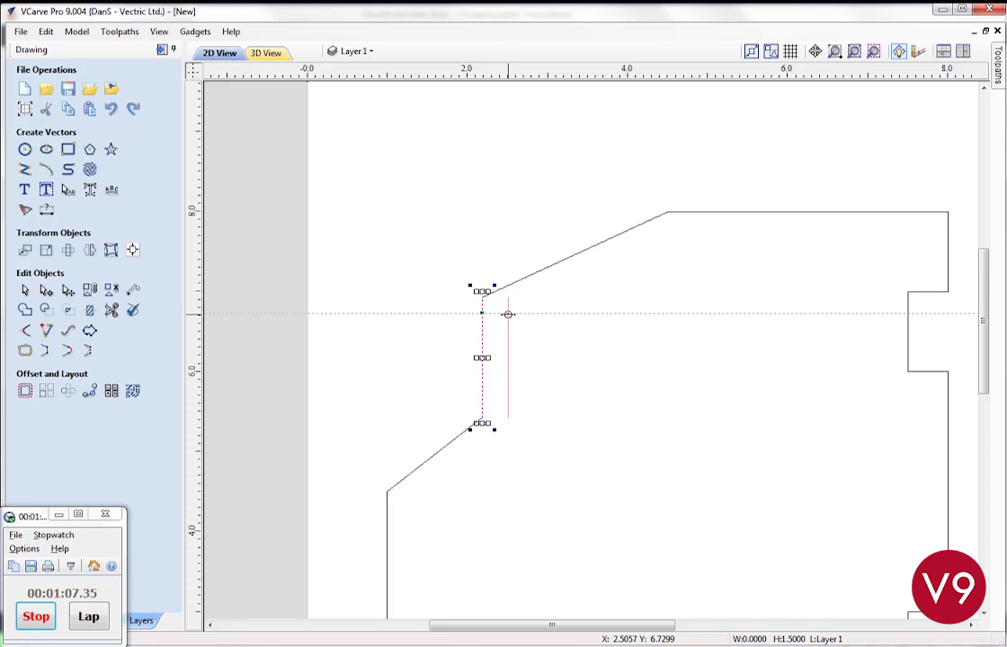
{"action": "type", "text": "."}
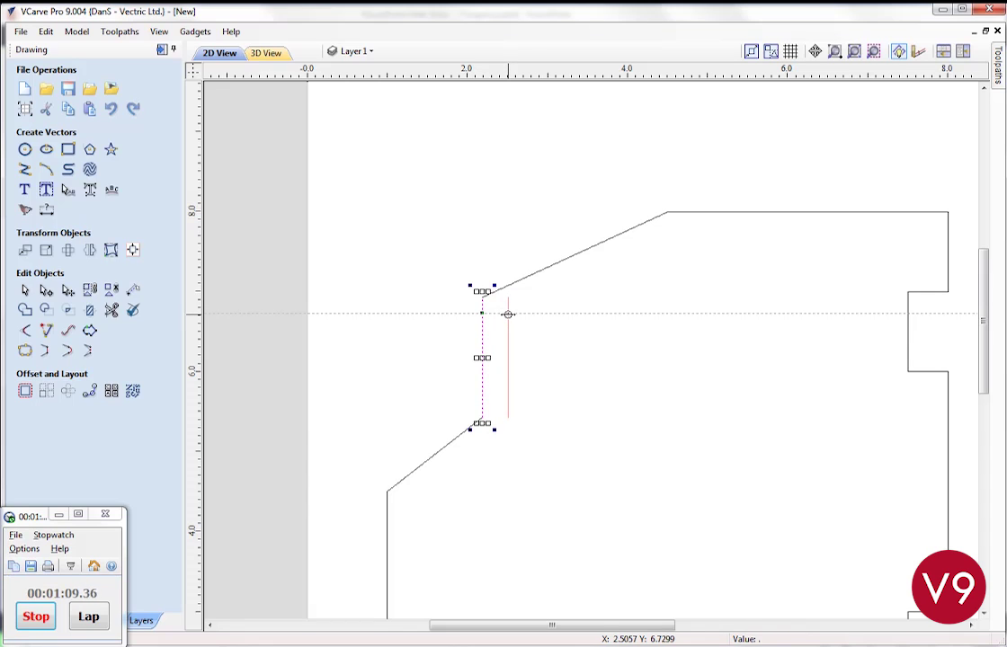
{"action": "type", "text": "5"}
{"action": "key", "text": "Return"}
{"action": "left_click", "coordinate": [501, 331]}
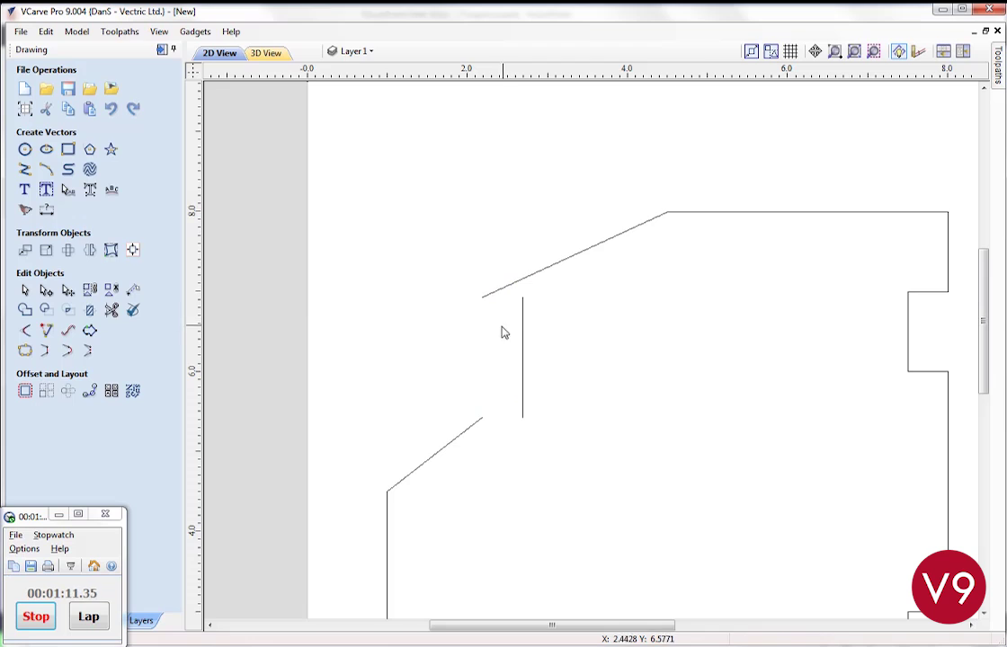
Raise the moved vertical segment's lower end node to about Y 5.8, in line with the lower slanted line.
{"action": "scroll", "coordinate": [496, 334], "scroll_direction": "up", "scroll_amount": 3}
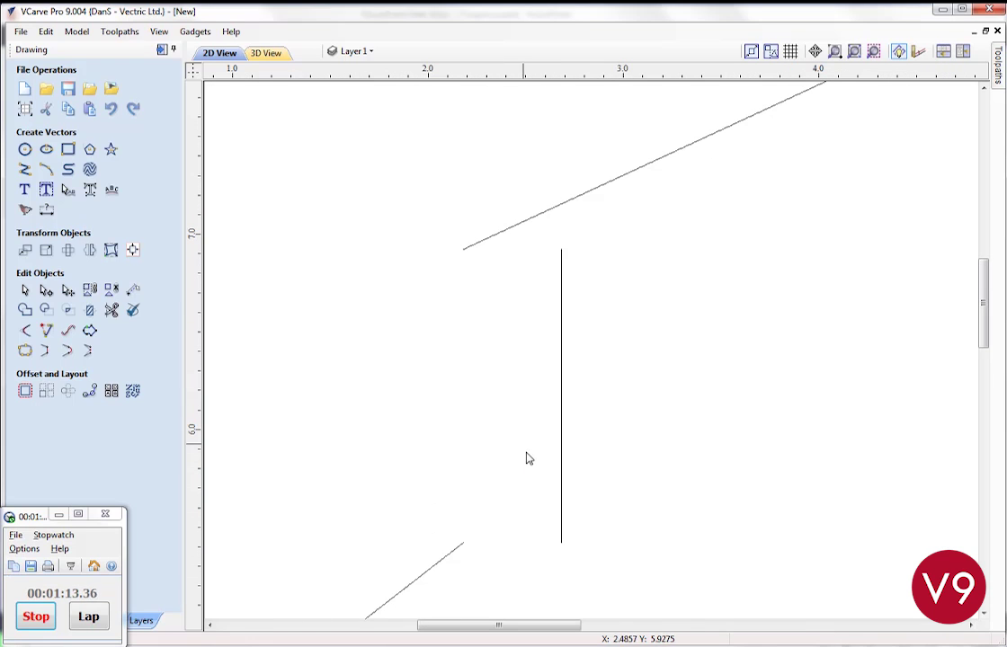
{"action": "middle_click_drag", "start_coordinate": [496, 450], "coordinate": [487, 346]}
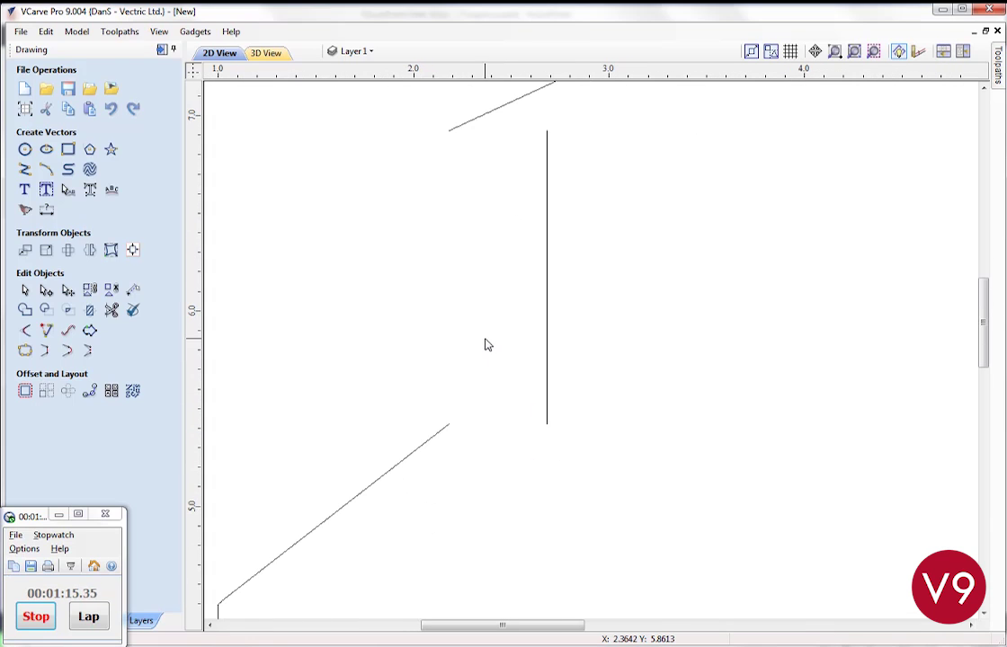
{"action": "left_click", "coordinate": [549, 428]}
{"action": "key", "text": "n"}
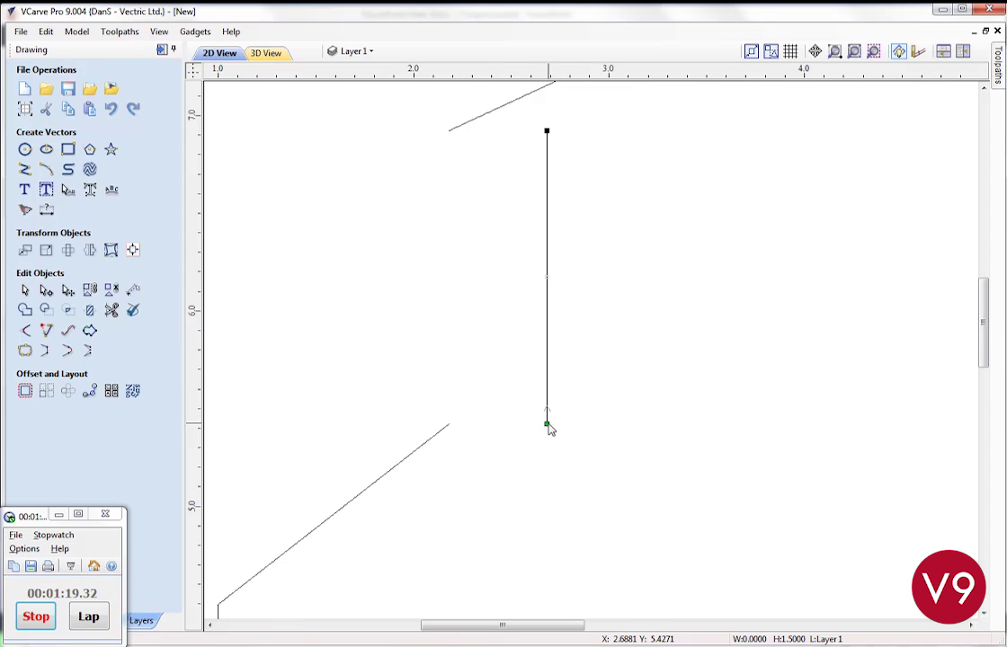
{"action": "left_click_drag", "start_coordinate": [547, 425], "coordinate": [548, 350]}
Shorten the upper slanted line along its own direction to the vertical segment's X position and join the segment's upper end to it.
{"action": "middle_click_drag", "start_coordinate": [698, 155], "coordinate": [693, 384]}
{"action": "scroll", "coordinate": [610, 362], "scroll_direction": "up", "scroll_amount": 2}
{"action": "left_click", "coordinate": [348, 358]}
{"action": "left_click_drag", "start_coordinate": [468, 355], "coordinate": [502, 288]}
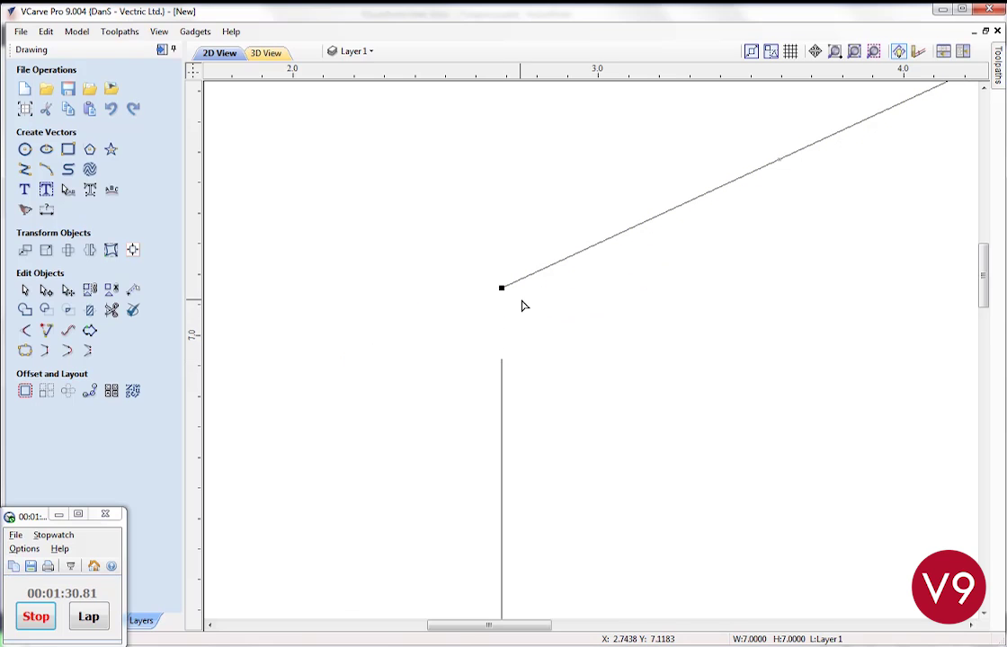
{"action": "left_click", "coordinate": [501, 359]}
{"action": "left_click_drag", "start_coordinate": [501, 359], "coordinate": [501, 286]}
Extend the lower slanted line to the vertical segment's lower end so they join, and finish node editing.
{"action": "scroll", "coordinate": [535, 490], "scroll_direction": "down", "scroll_amount": 5}
{"action": "left_click", "coordinate": [391, 495]}
{"action": "left_click_drag", "start_coordinate": [366, 490], "coordinate": [517, 371]}
{"action": "scroll", "coordinate": [584, 346], "scroll_direction": "down", "scroll_amount": 3}
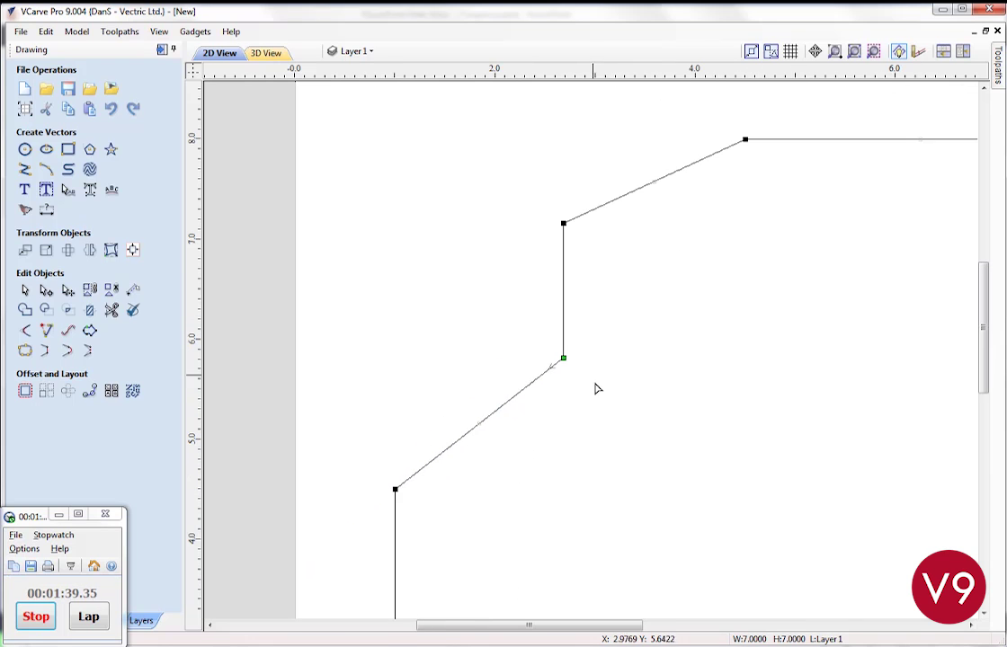
{"action": "left_click", "coordinate": [613, 402]}
Select the whole outline and apply normal fillets of 0.5 inch radius to its two bottom corners.
{"action": "scroll", "coordinate": [629, 400], "scroll_direction": "down", "scroll_amount": 2}
{"action": "middle_click_drag", "start_coordinate": [645, 402], "coordinate": [512, 419]}
{"action": "middle_click_drag", "start_coordinate": [535, 469], "coordinate": [558, 370]}
{"action": "scroll", "coordinate": [559, 370], "scroll_direction": "down", "scroll_amount": 1}
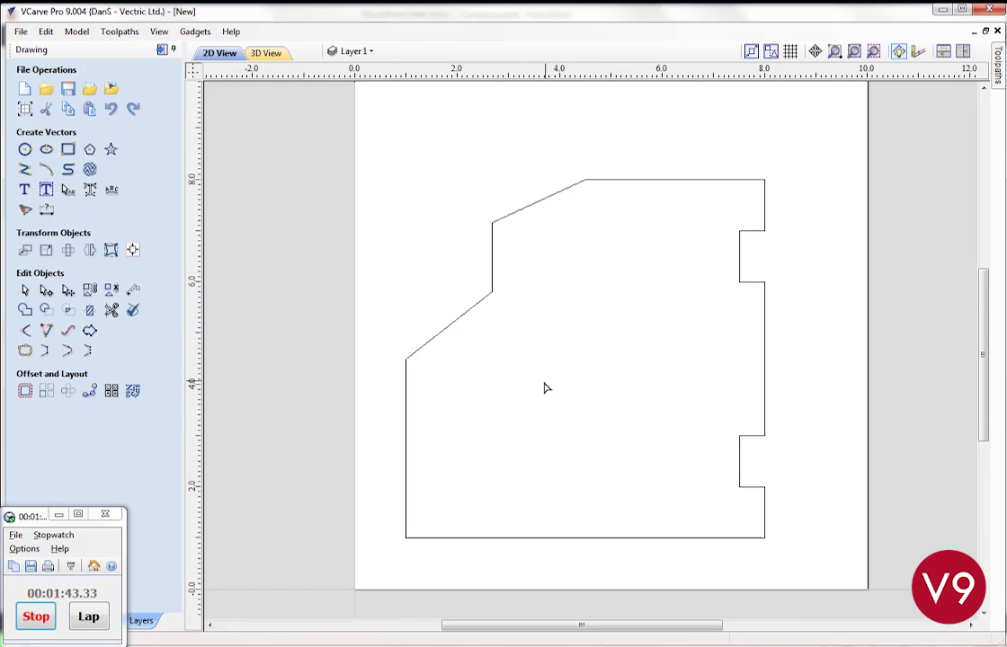
{"action": "left_click_drag", "start_coordinate": [801, 153], "coordinate": [389, 565]}
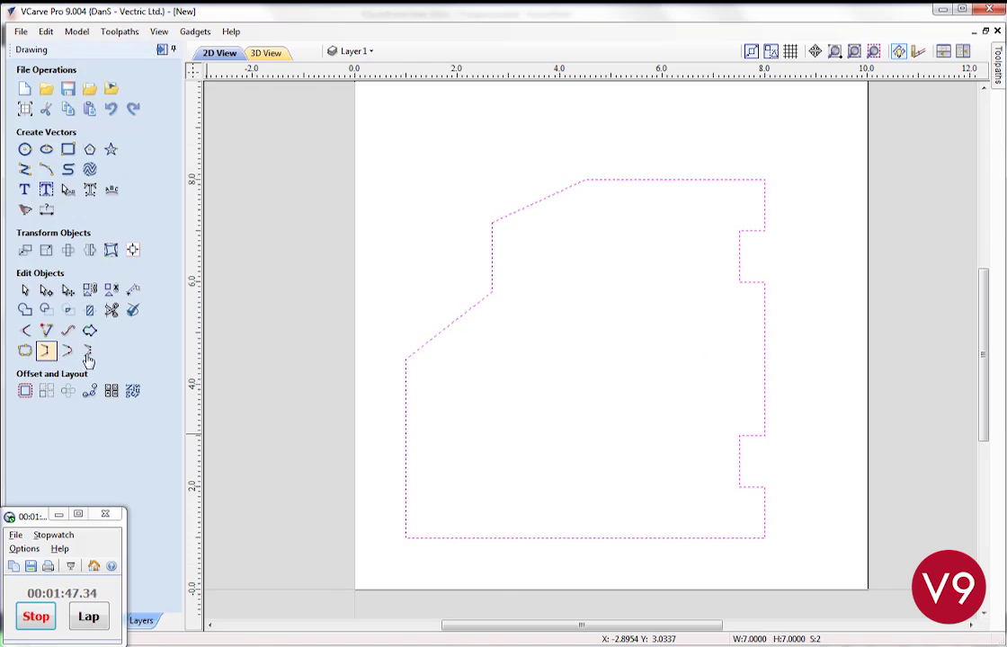
{"action": "left_click", "coordinate": [25, 330]}
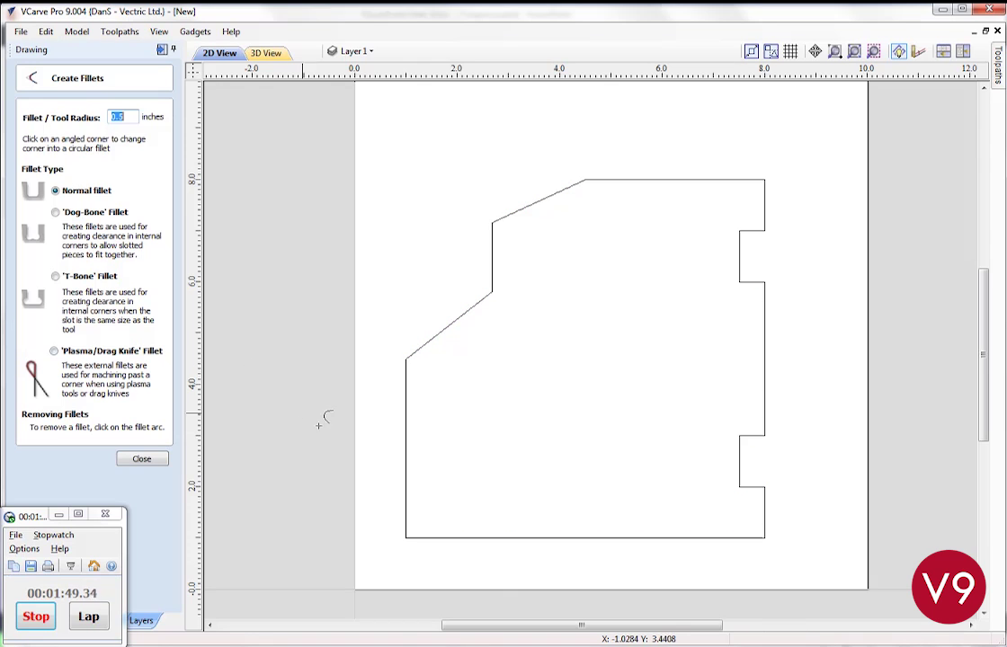
{"action": "left_click", "coordinate": [405, 533]}
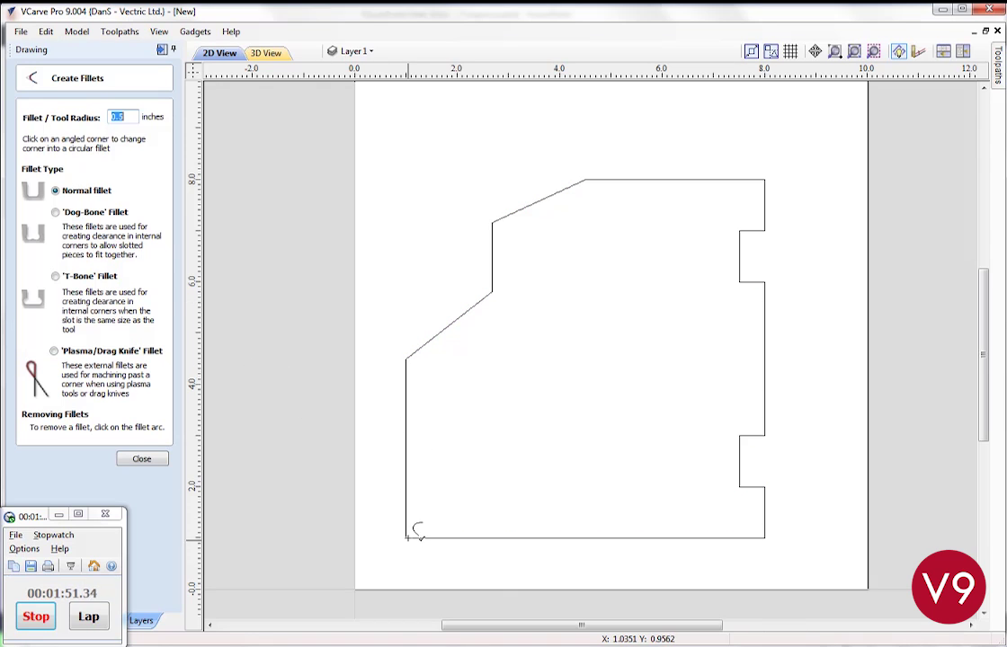
{"action": "left_click", "coordinate": [763, 537]}
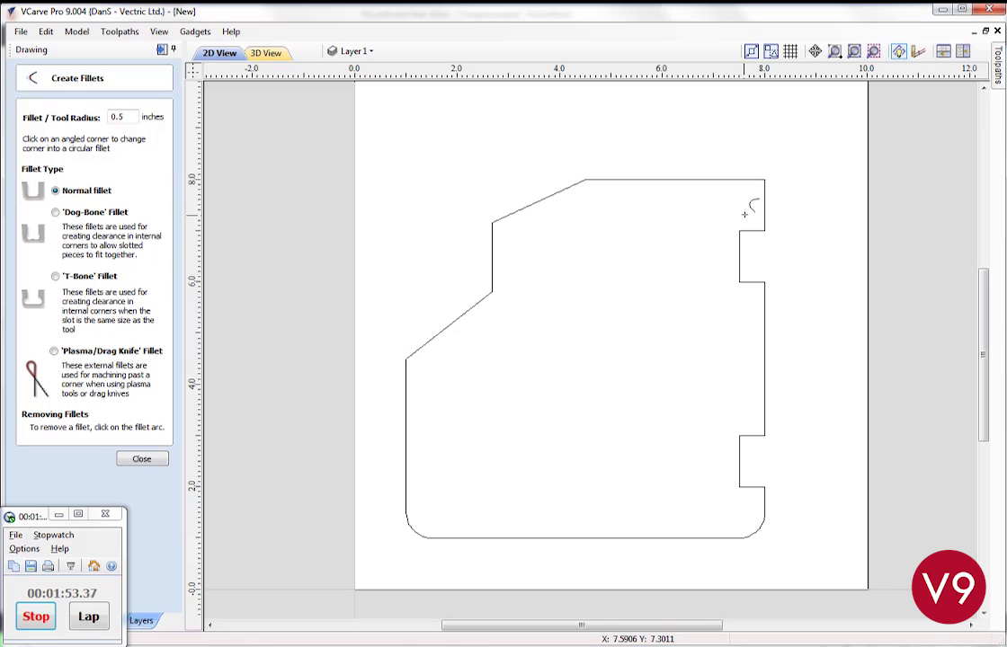
Fillet the outline's top-right corner and the three left-side corners below the upper slanted line with 0.5 inch radius.
{"action": "left_click", "coordinate": [764, 184]}
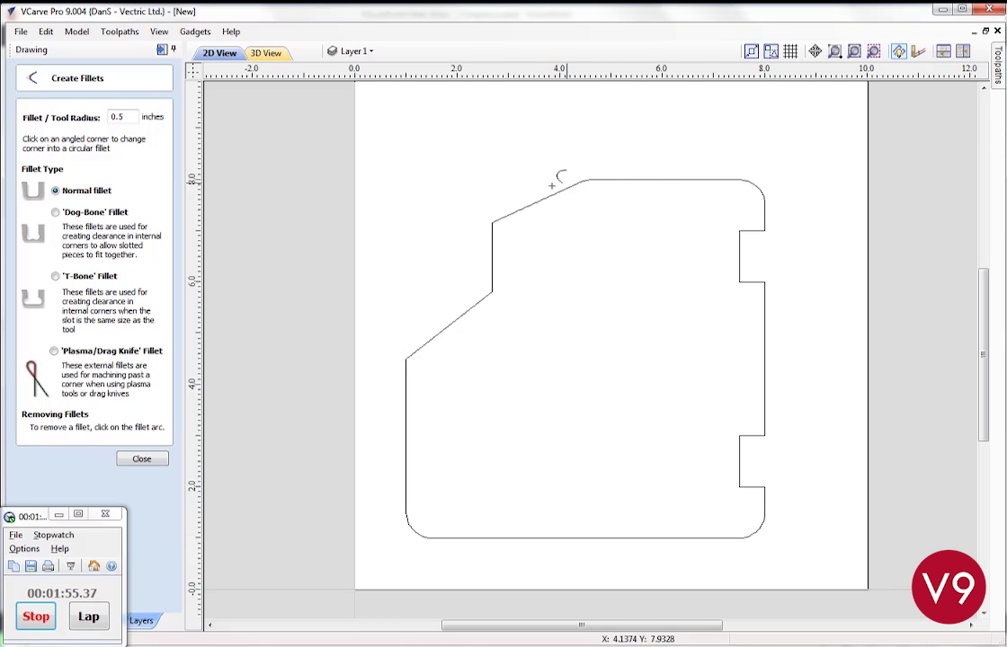
{"action": "left_click", "coordinate": [500, 219]}
{"action": "left_click", "coordinate": [496, 288]}
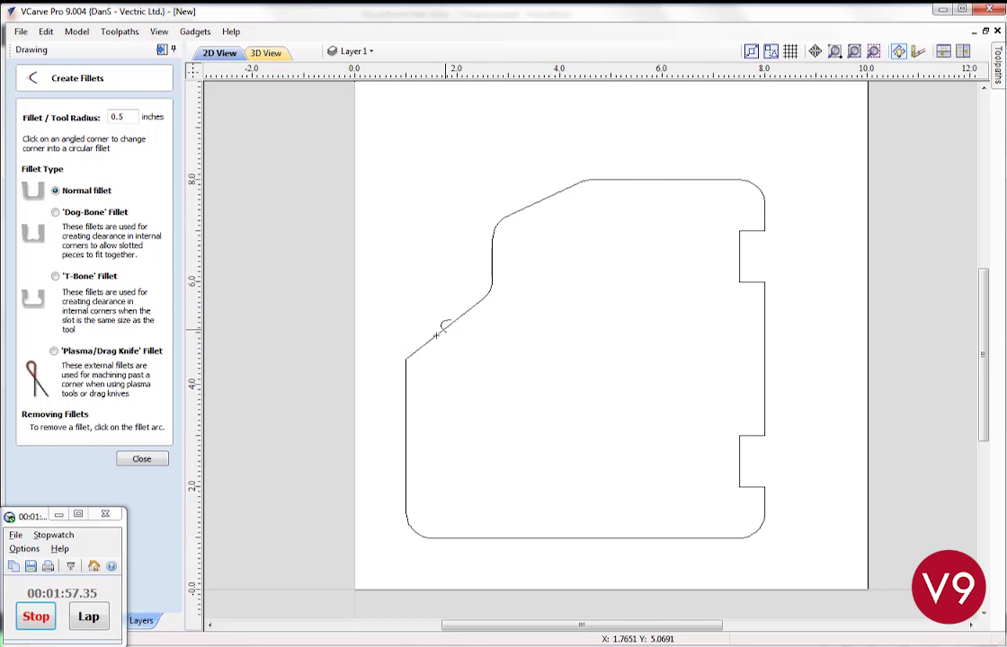
{"action": "left_click", "coordinate": [412, 356]}
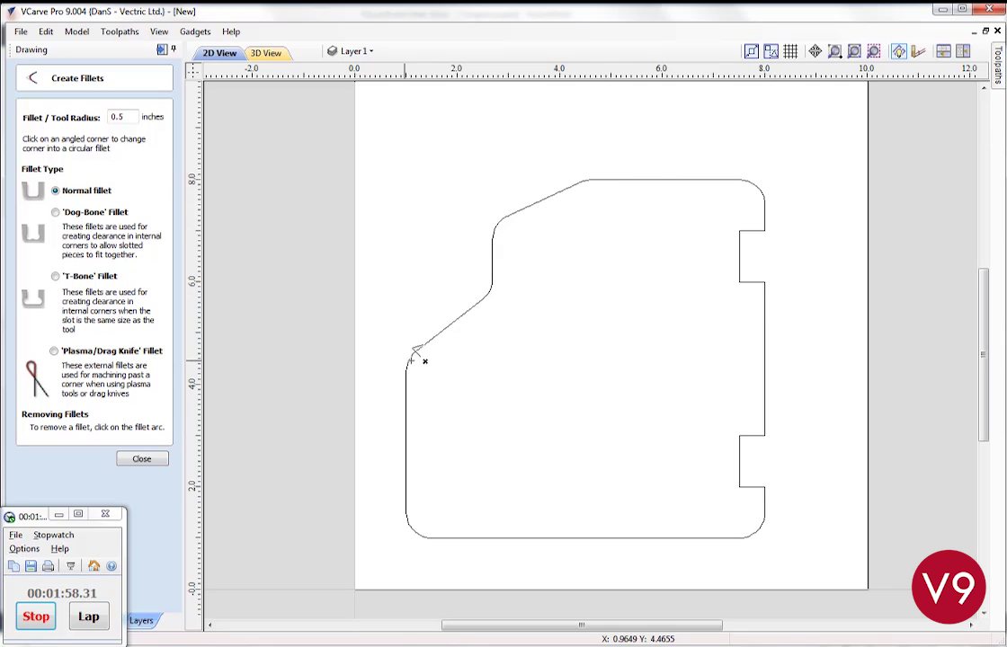
{"action": "left_click", "coordinate": [147, 464]}
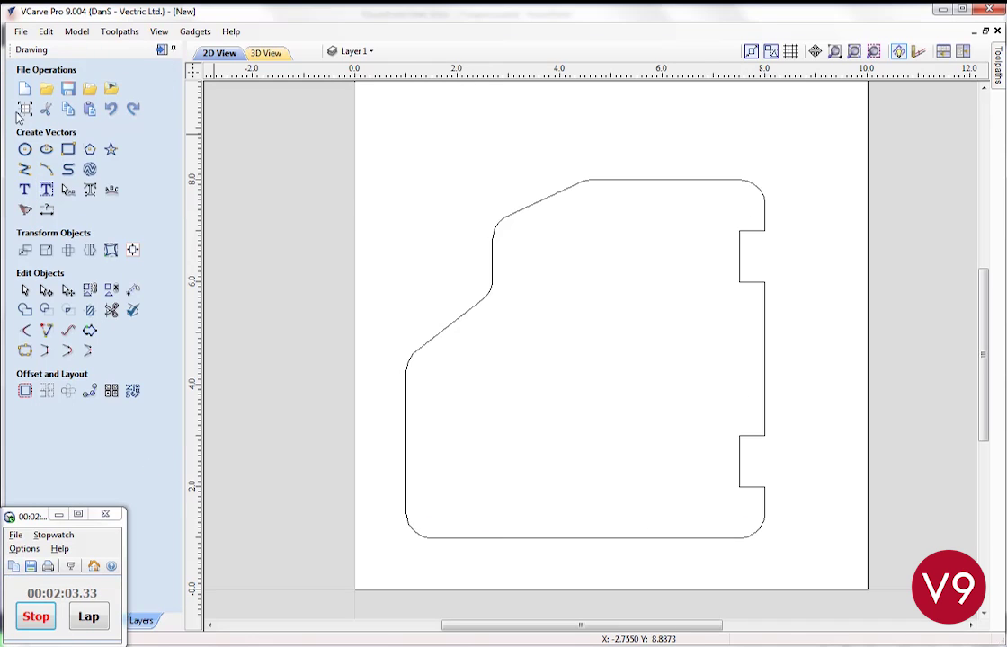
Draw 0.3 inch diameter circles at the centres of the two bottom corner fillets, X 1.5, Y 1.5 and X 7.5, Y 1.5.
{"action": "left_click", "coordinate": [25, 151]}
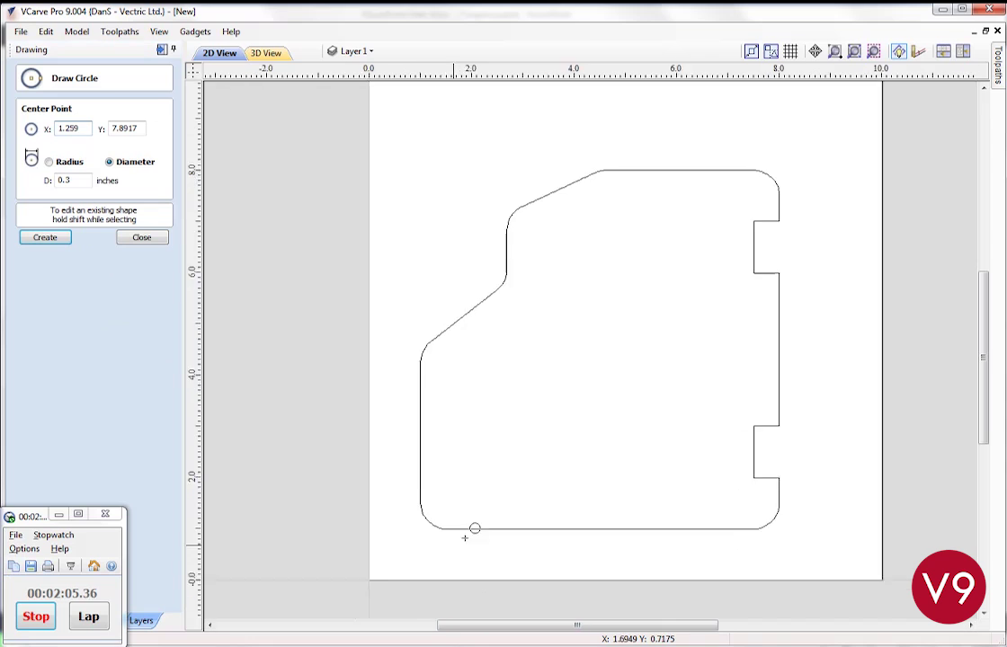
{"action": "scroll", "coordinate": [468, 524], "scroll_direction": "up", "scroll_amount": 2}
{"action": "scroll", "coordinate": [469, 521], "scroll_direction": "up", "scroll_amount": 2}
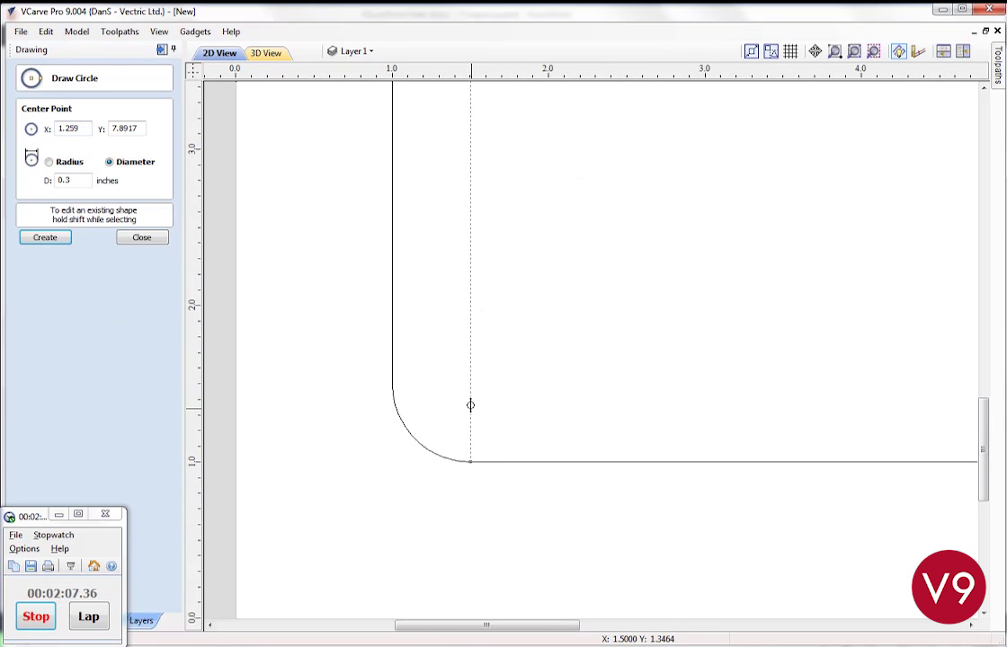
{"action": "left_click", "coordinate": [470, 389]}
{"action": "middle_click_drag", "start_coordinate": [521, 382], "coordinate": [525, 468]}
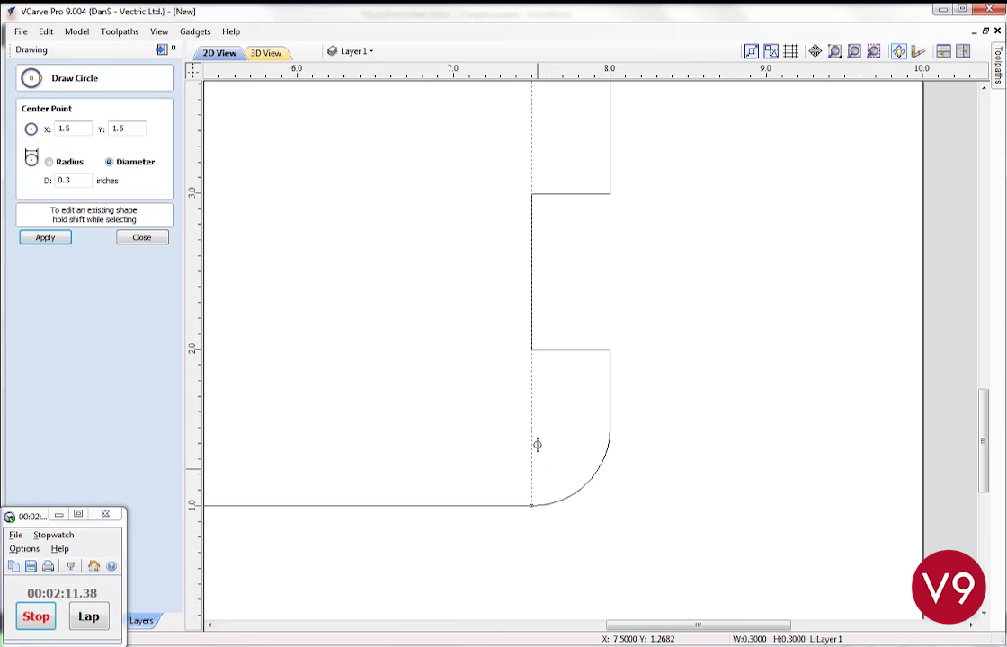
{"action": "left_click", "coordinate": [532, 428]}
Add 0.3 inch diameter circles at X 7.5, Y 7.5 and X 7.5, Y 4.5 along the plate's right side.
{"action": "middle_click_drag", "start_coordinate": [549, 103], "coordinate": [591, 383]}
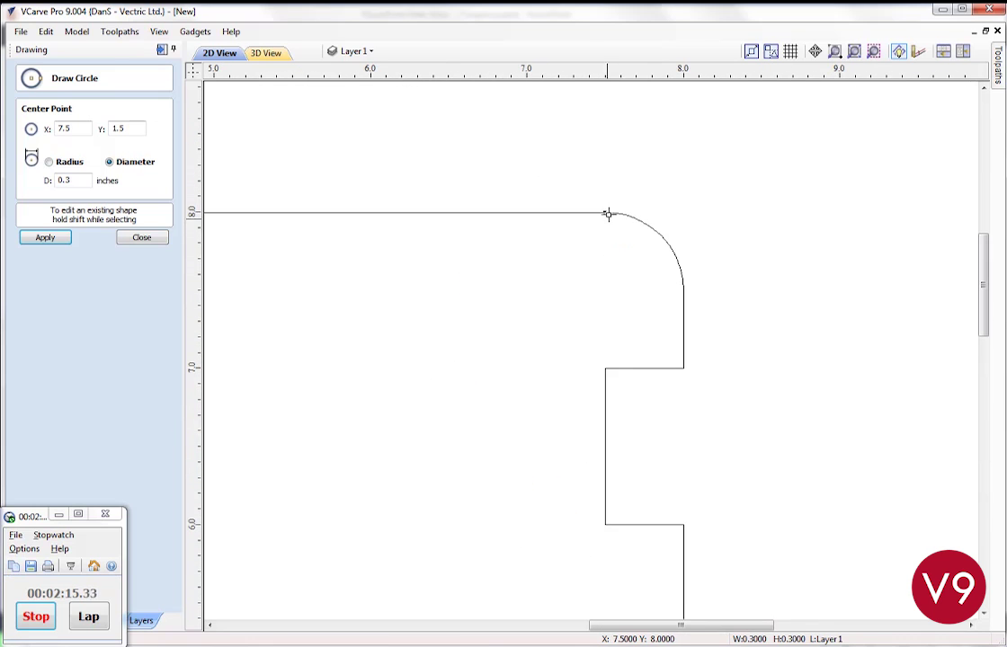
{"action": "left_click", "coordinate": [608, 296]}
{"action": "scroll", "coordinate": [503, 315], "scroll_direction": "down", "scroll_amount": 4}
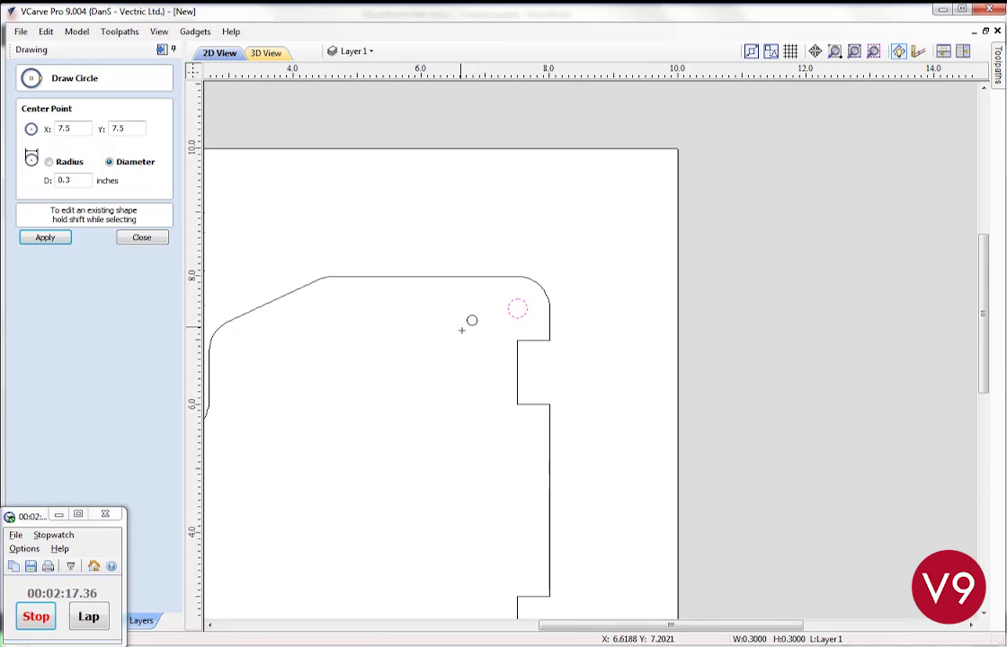
{"action": "middle_click_drag", "start_coordinate": [532, 330], "coordinate": [535, 316]}
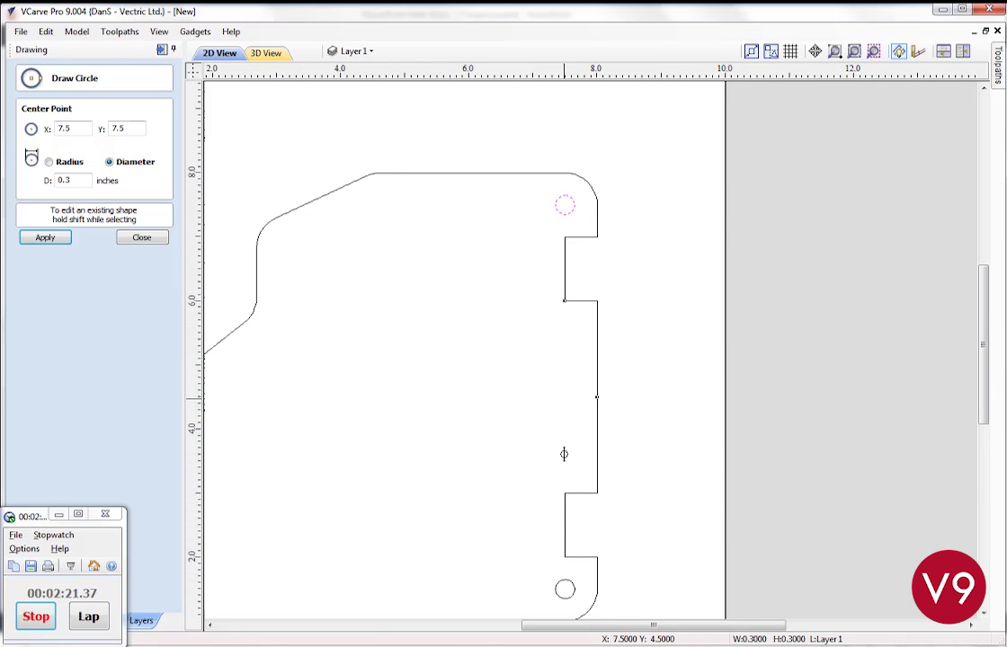
{"action": "left_click", "coordinate": [567, 395]}
{"action": "middle_click_drag", "start_coordinate": [400, 396], "coordinate": [558, 371]}
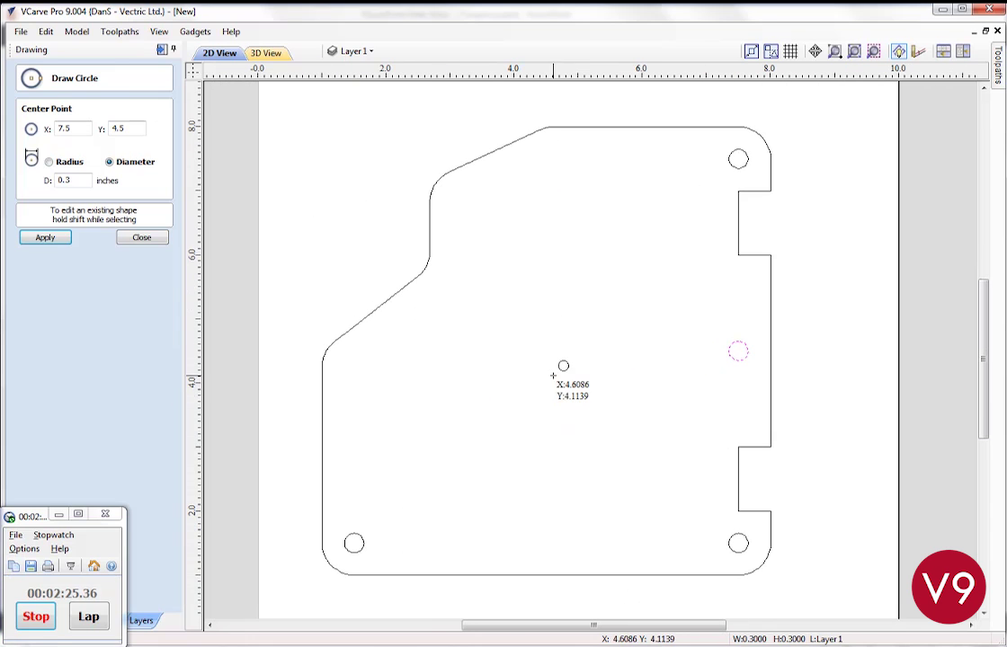
{"action": "left_click", "coordinate": [142, 238]}
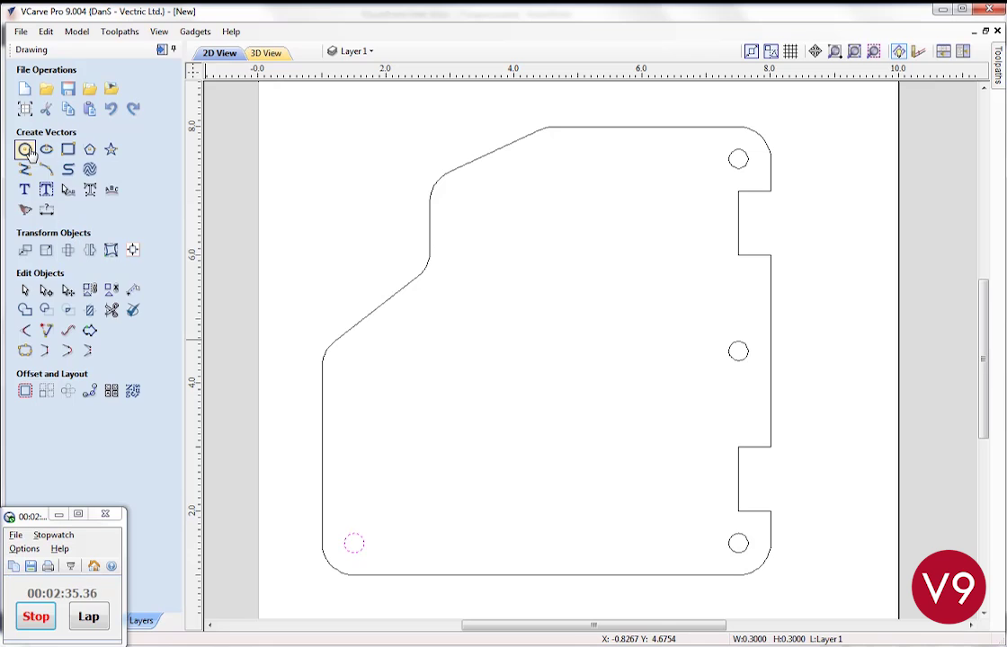
Set the bottom-left hole's diameter to 0.5 inch.
{"action": "left_click", "coordinate": [24, 149]}
{"action": "left_click", "coordinate": [79, 179]}
{"action": "key", "text": "BackSpace"}
{"action": "type", "text": "5"}
{"action": "left_click", "coordinate": [44, 237]}
Set the bottom-right hole's diameter to 0.5 inch.
{"action": "middle_click_drag", "start_coordinate": [517, 531], "coordinate": [530, 340]}
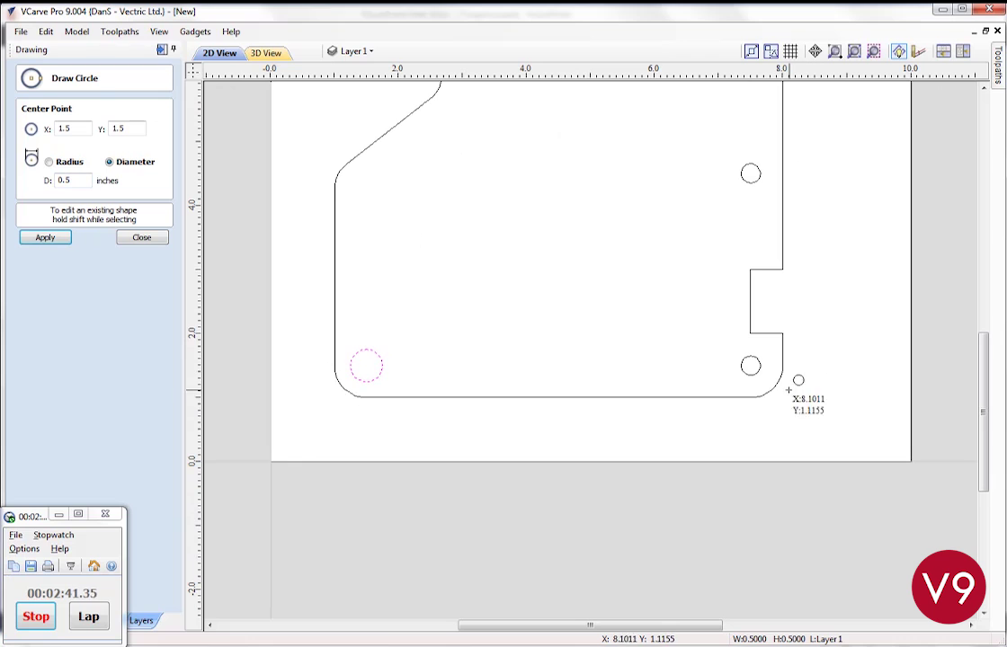
{"action": "left_click", "coordinate": [760, 369], "text": "shift"}
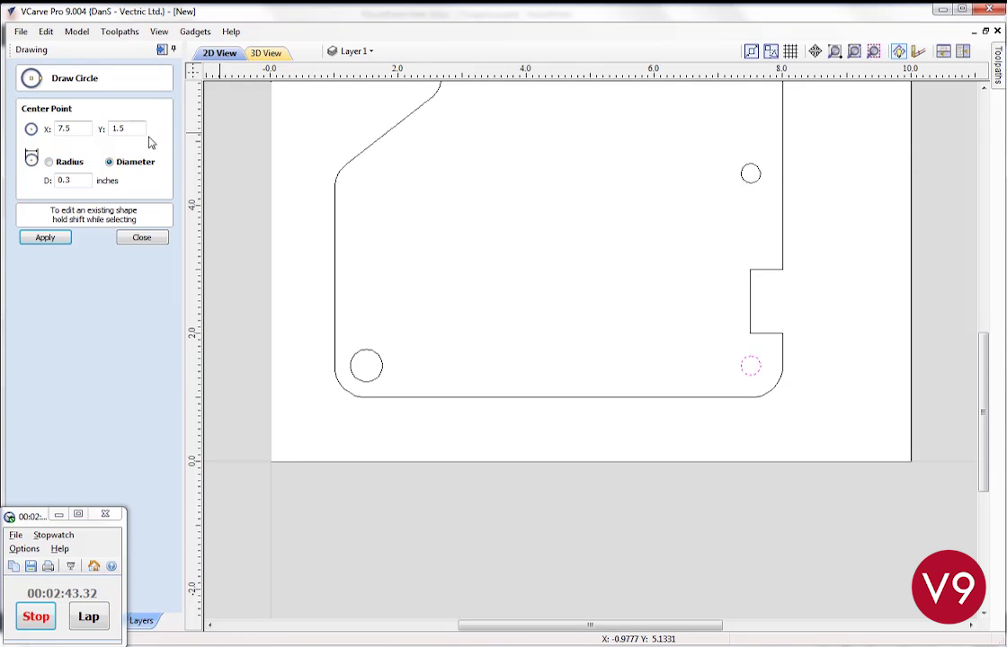
{"action": "left_click", "coordinate": [79, 179]}
{"action": "key", "text": "BackSpace"}
{"action": "type", "text": "5"}
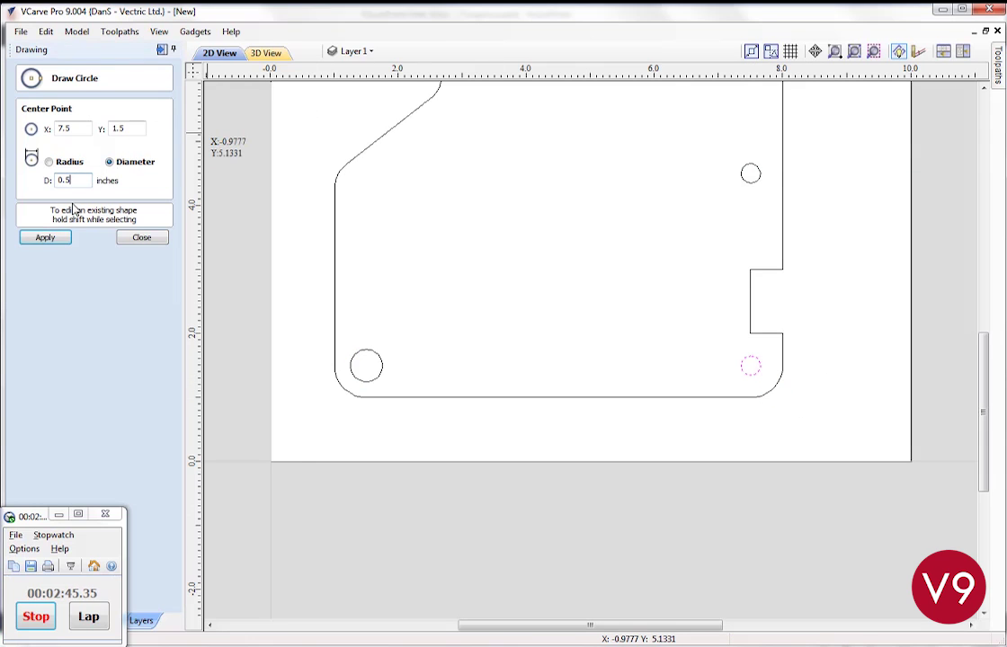
{"action": "left_click", "coordinate": [47, 238]}
Select the top-right hole for editing and set its diameter to 0.5 inch.
{"action": "middle_click_drag", "start_coordinate": [737, 94], "coordinate": [680, 296]}
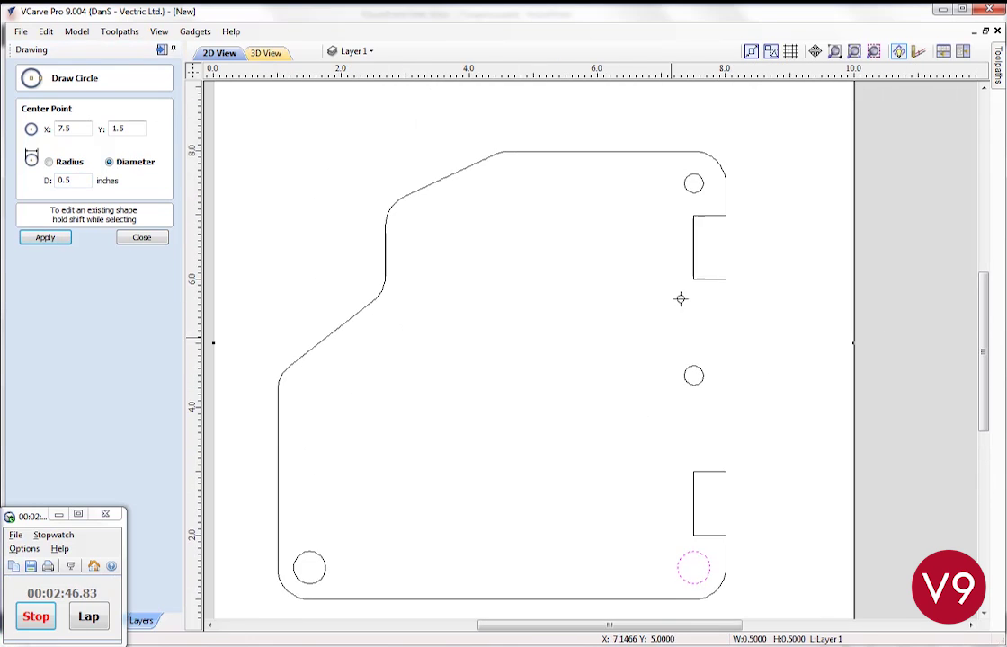
{"action": "left_click", "coordinate": [700, 190]}
{"action": "left_click", "coordinate": [81, 180]}
{"action": "key", "text": "BackSpace"}
{"action": "type", "text": "5"}
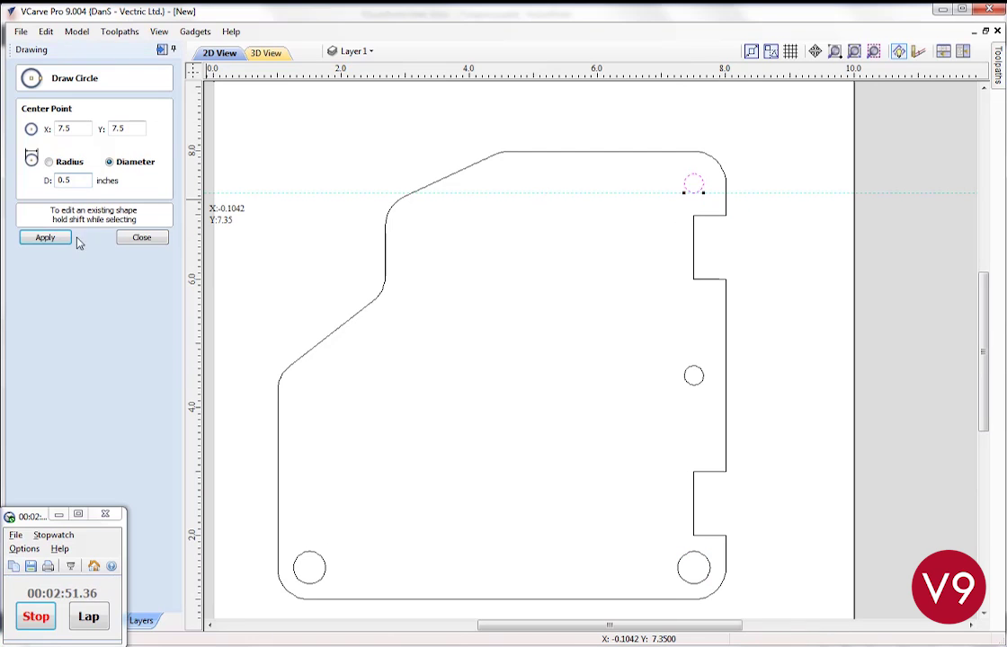
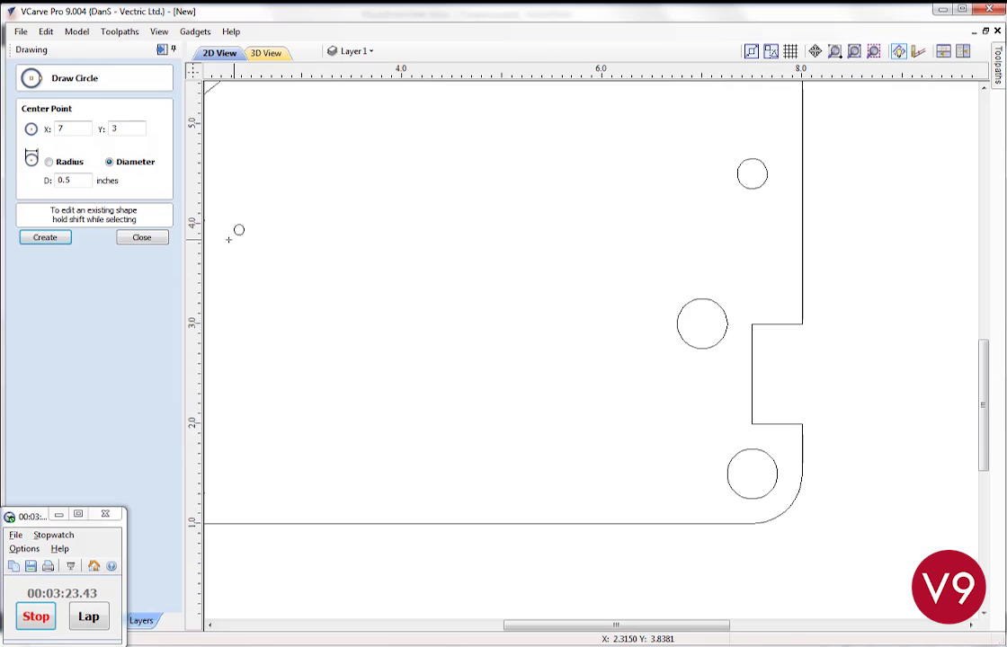
Draw a 1.5 inch line at -150 degrees from the centre of the circle at X 7, Y 3.
{"action": "left_click", "coordinate": [142, 237]}
{"action": "left_click", "coordinate": [24, 170]}
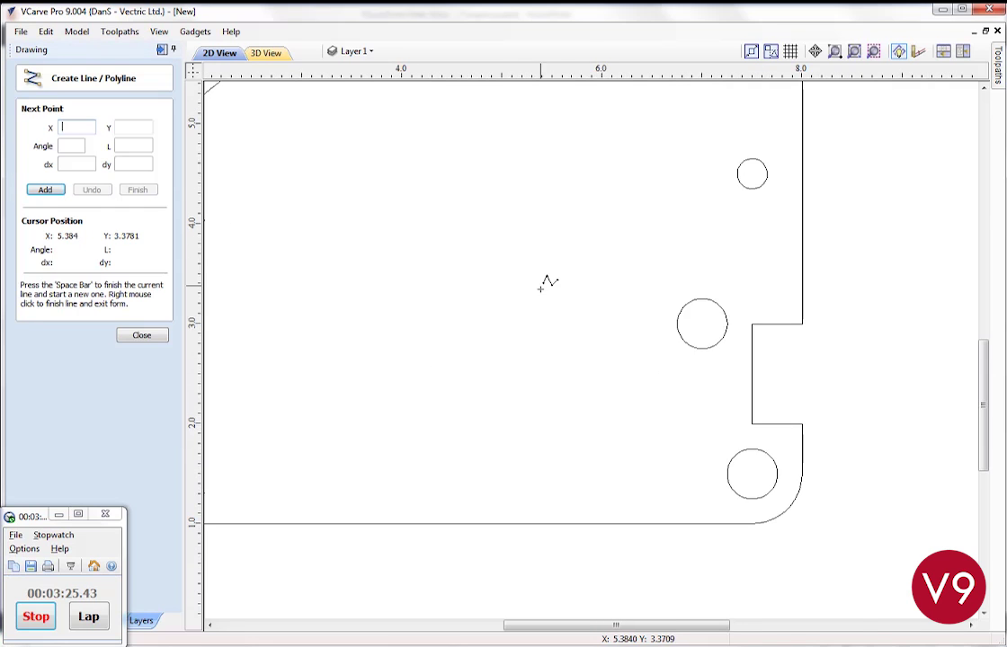
{"action": "scroll", "coordinate": [543, 280], "scroll_direction": "up", "scroll_amount": 1}
{"action": "left_click", "coordinate": [791, 345]}
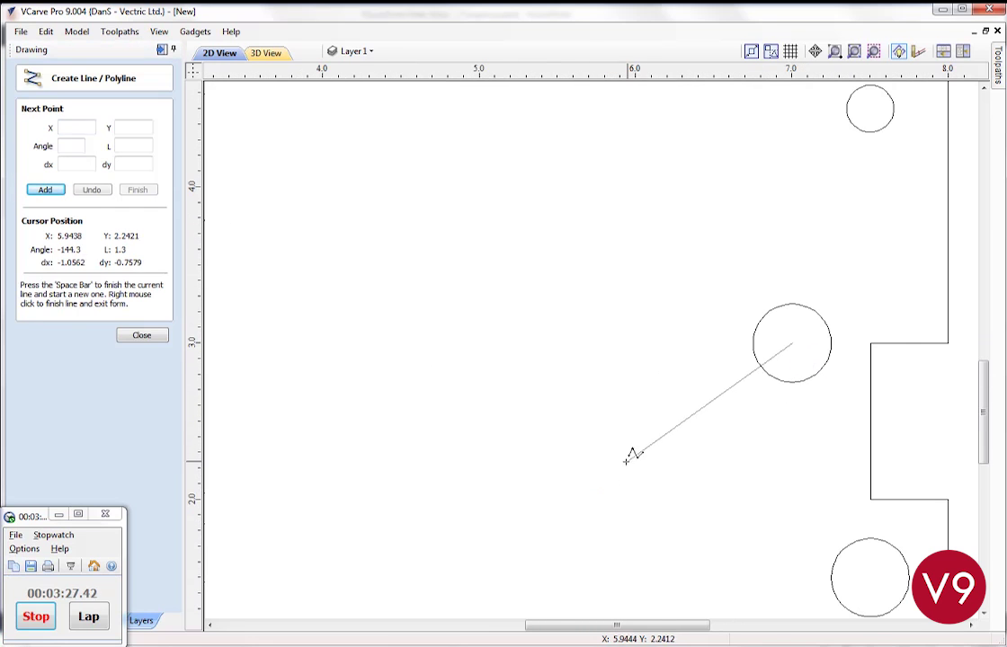
{"action": "middle_click_drag", "start_coordinate": [633, 456], "coordinate": [521, 449]}
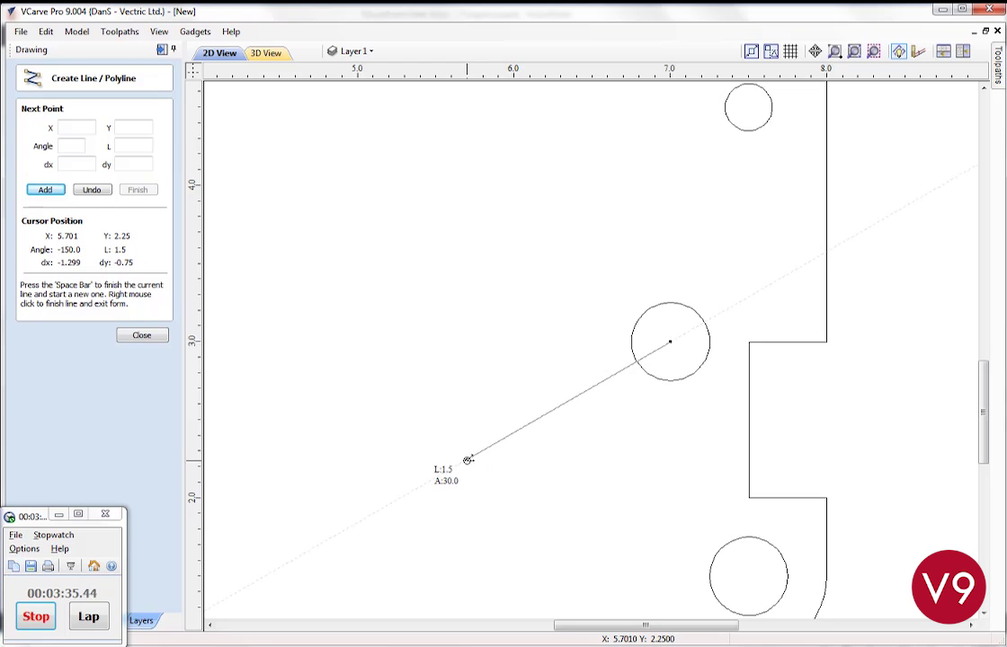
{"action": "left_click", "coordinate": [468, 459]}
{"action": "left_click", "coordinate": [133, 337]}
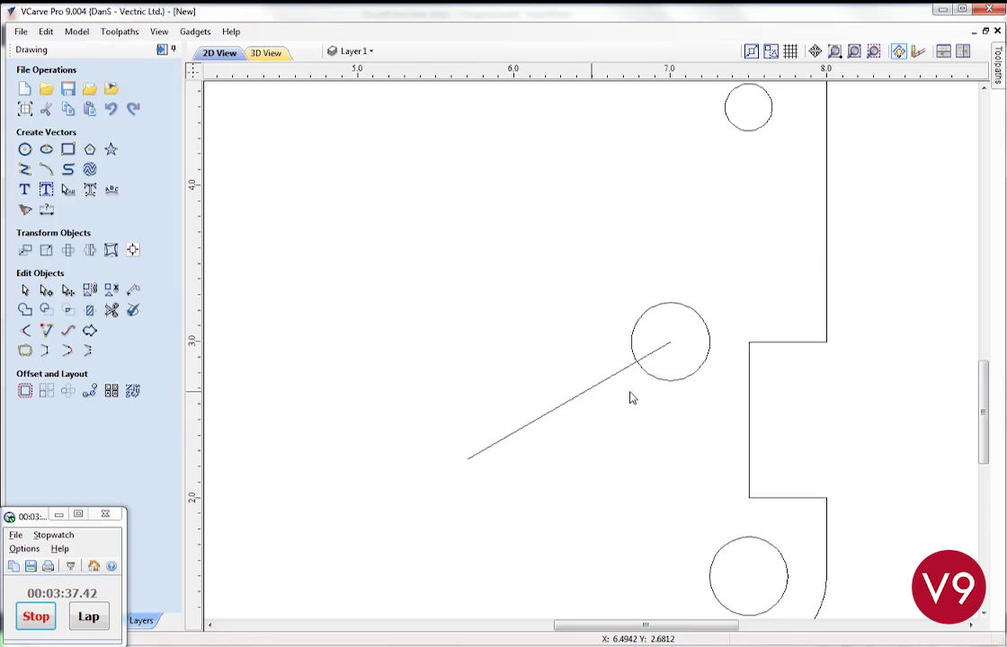
Copy the circle at X 7, Y 3 onto the line's lower-left end and set the copy's diameter to 0.25 inch.
{"action": "left_click", "coordinate": [667, 384]}
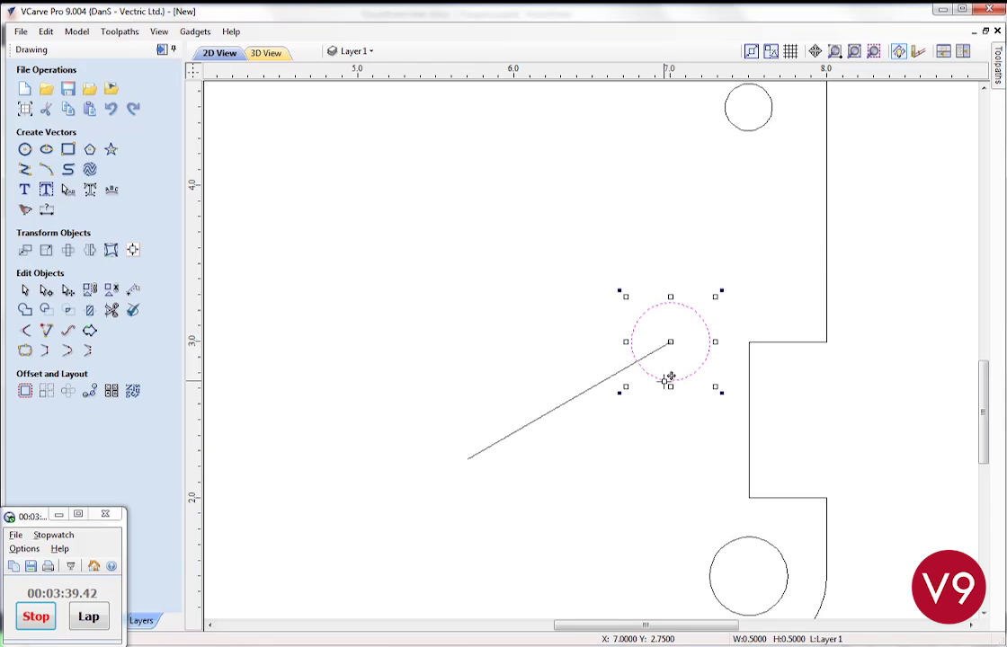
{"action": "left_click_drag", "start_coordinate": [672, 339], "coordinate": [468, 460]}
{"action": "left_click", "coordinate": [24, 149]}
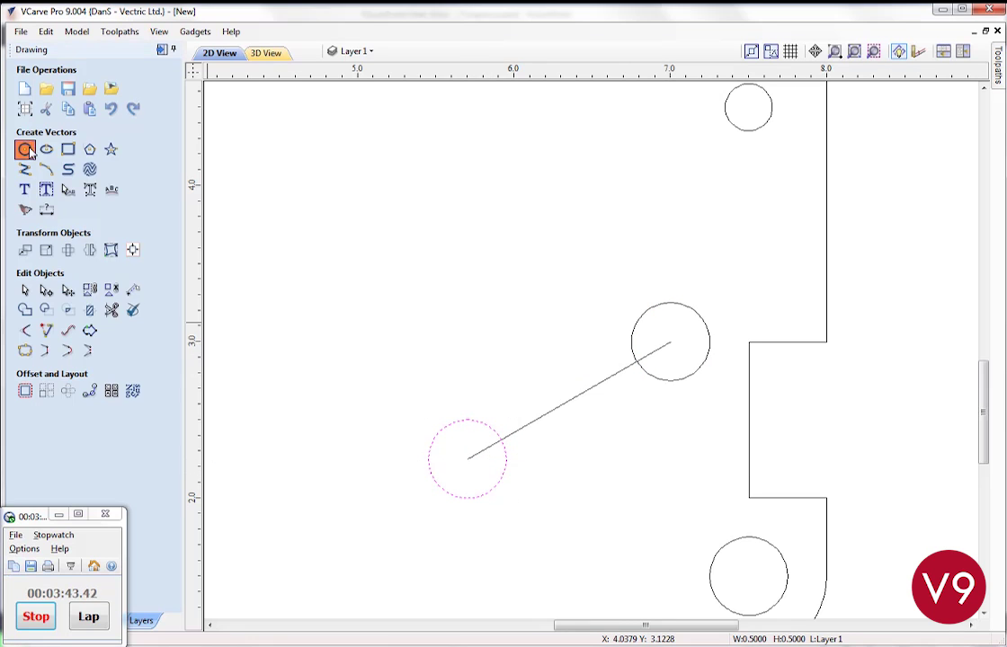
{"action": "left_click", "coordinate": [86, 180]}
{"action": "key", "text": "BackSpace"}
{"action": "type", "text": "2"}
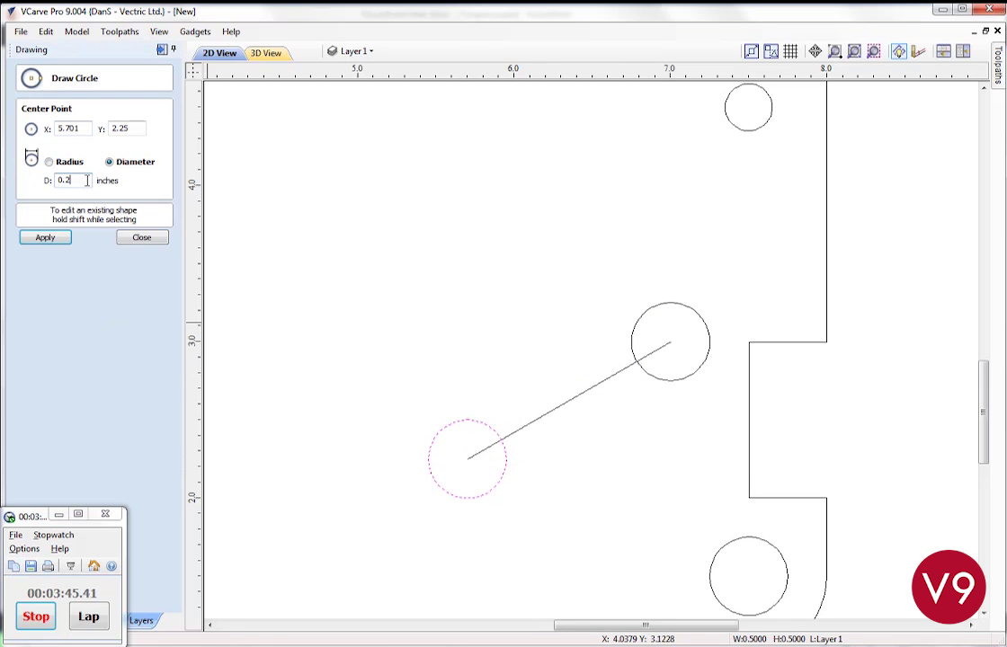
{"action": "type", "text": "5"}
{"action": "left_click", "coordinate": [45, 237]}
{"action": "left_click", "coordinate": [141, 238]}
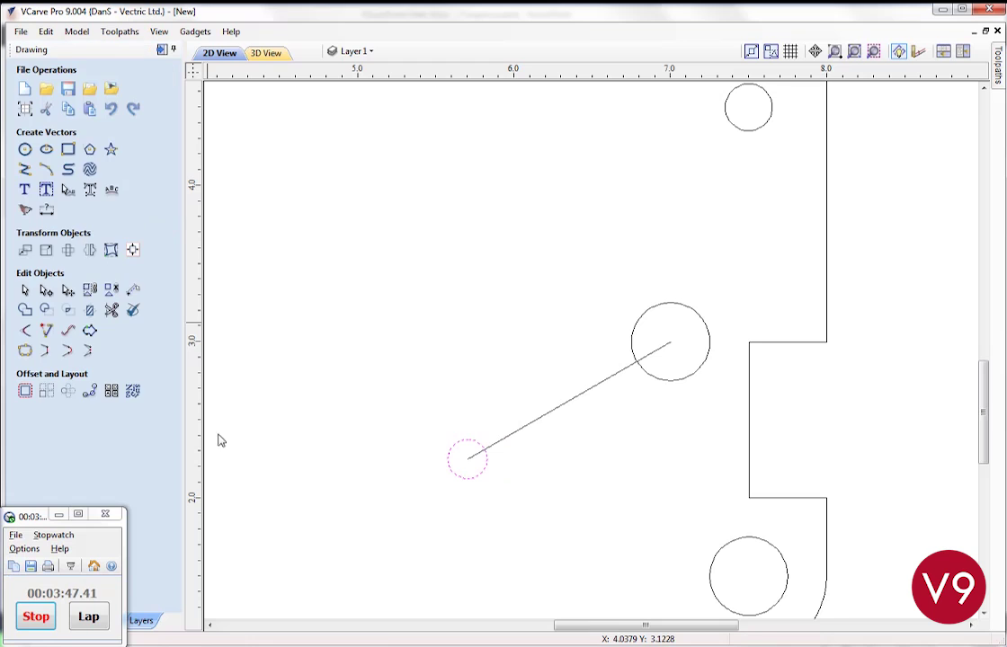
Draw a line tangent to the upper sides of the 0.25 and 0.5 inch circles.
{"action": "scroll", "coordinate": [649, 423], "scroll_direction": "up", "scroll_amount": 2}
{"action": "scroll", "coordinate": [649, 424], "scroll_direction": "up", "scroll_amount": 1}
{"action": "left_click", "coordinate": [420, 378]}
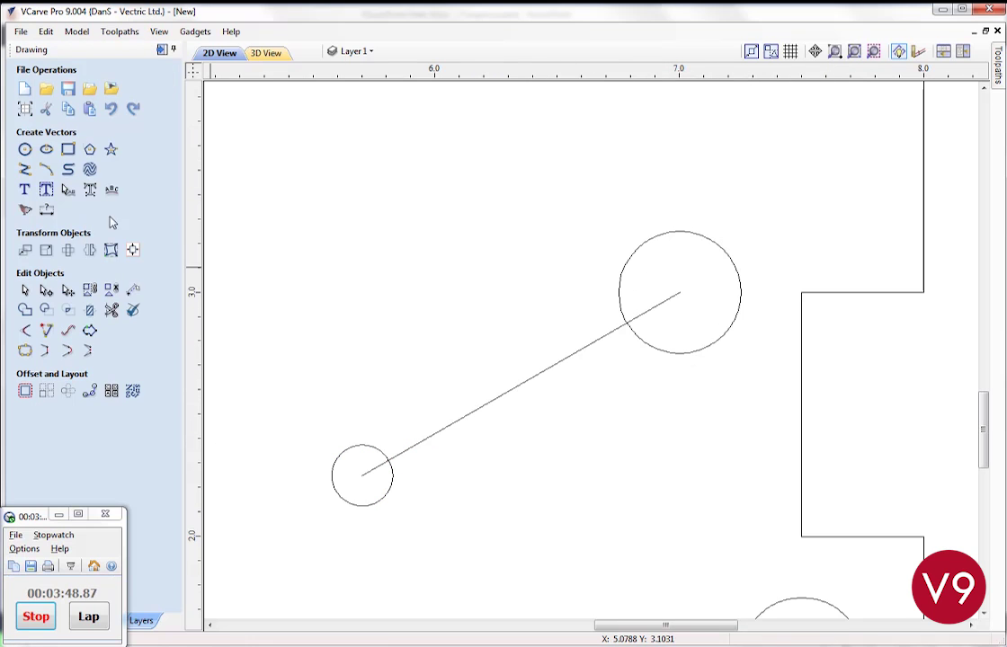
{"action": "left_click", "coordinate": [24, 169]}
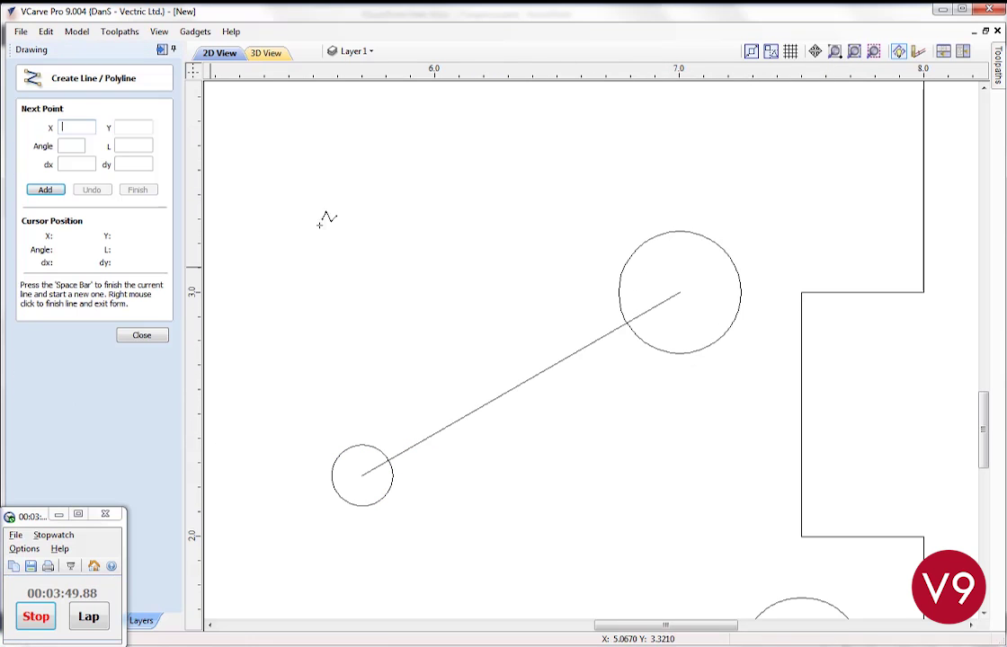
{"action": "left_click", "coordinate": [336, 463]}
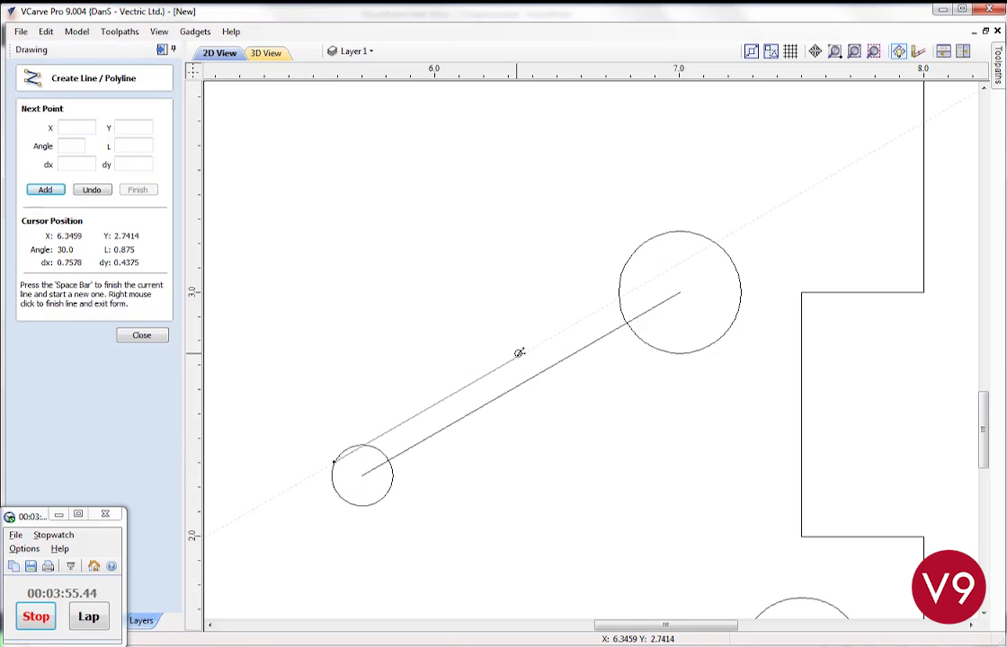
{"action": "left_click", "coordinate": [639, 246]}
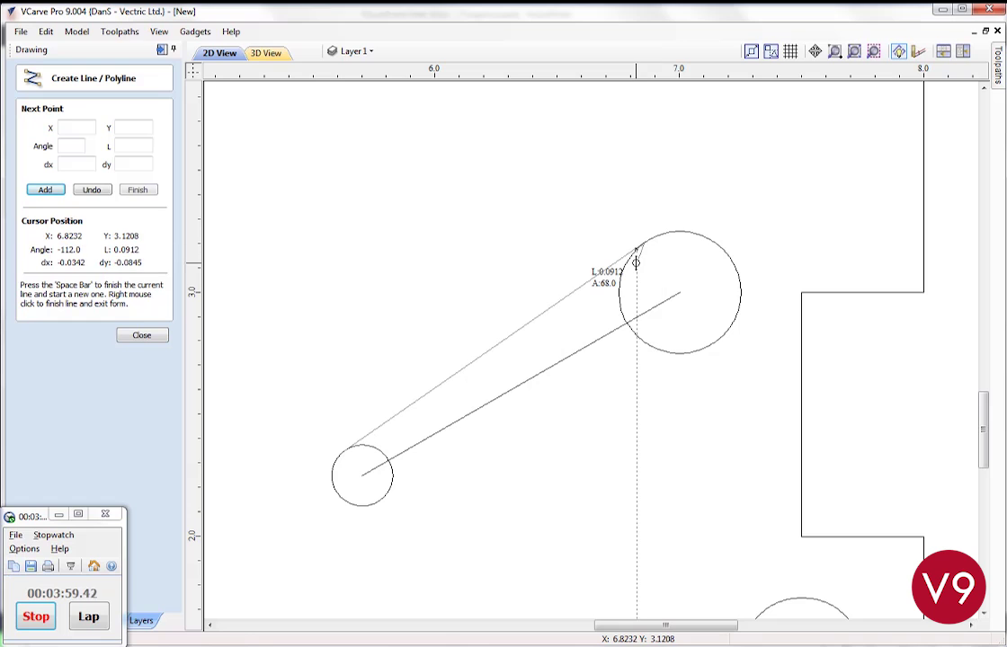
{"action": "key", "text": "space"}
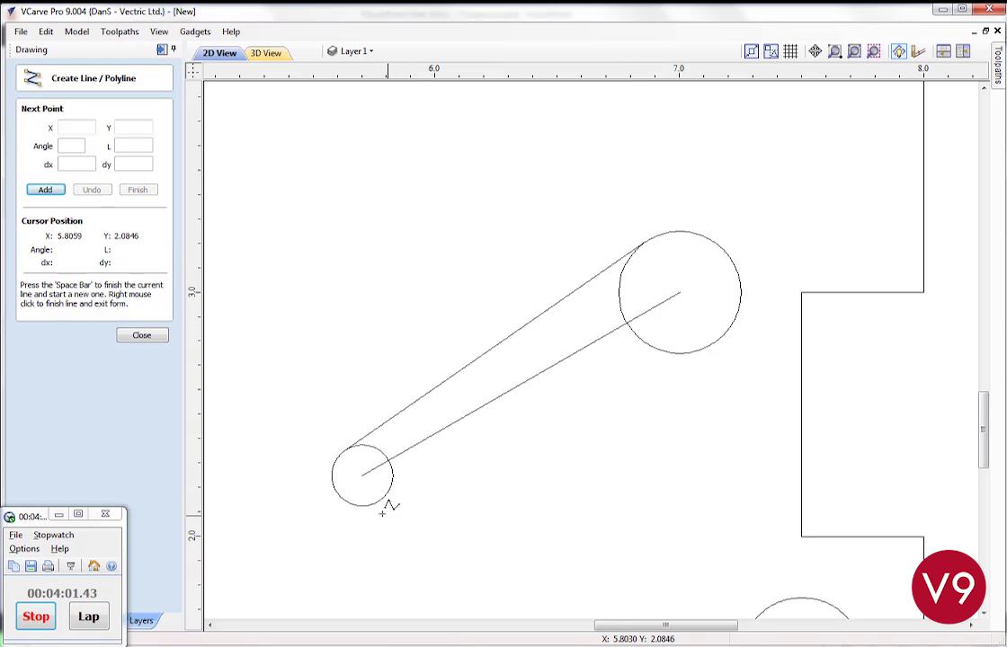
Draw a line tangent to the lower sides of both circles and delete the construction line joining their centres.
{"action": "left_click", "coordinate": [350, 504]}
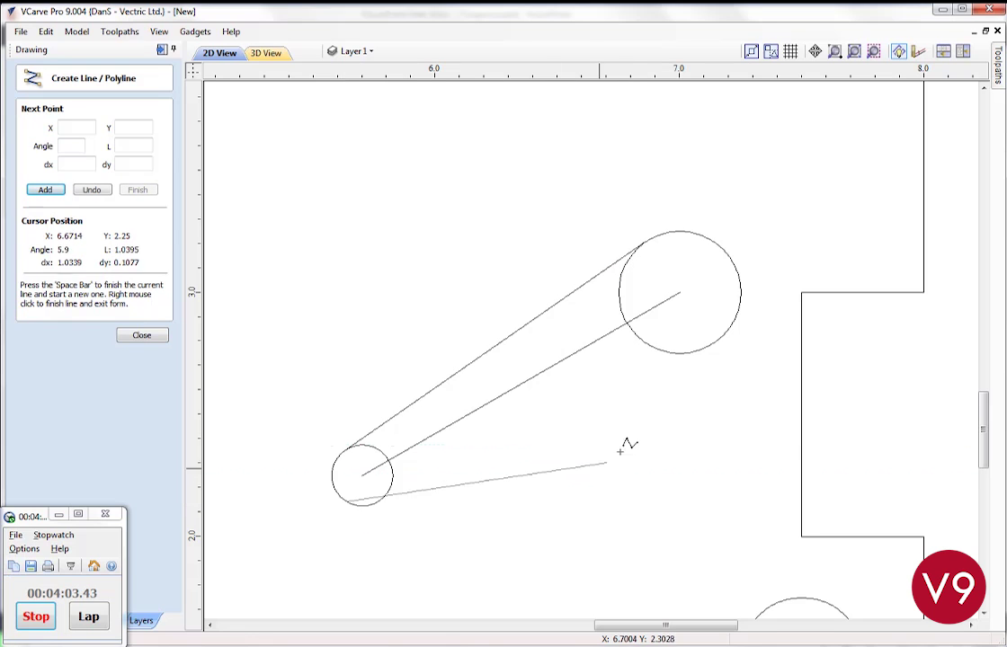
{"action": "left_click", "coordinate": [702, 351]}
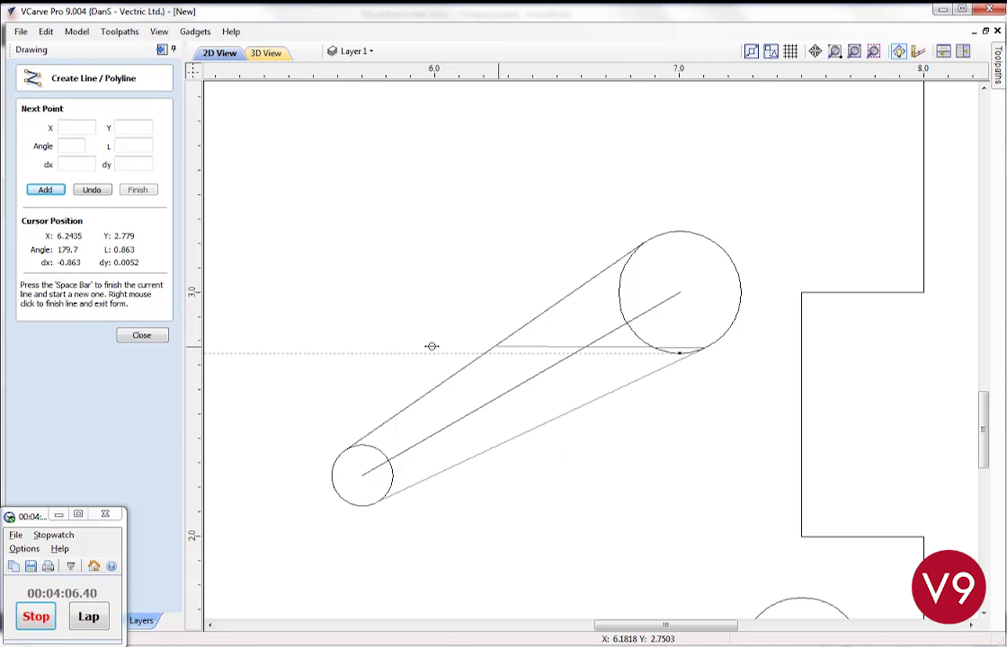
{"action": "left_click", "coordinate": [157, 340]}
{"action": "left_click", "coordinate": [505, 400]}
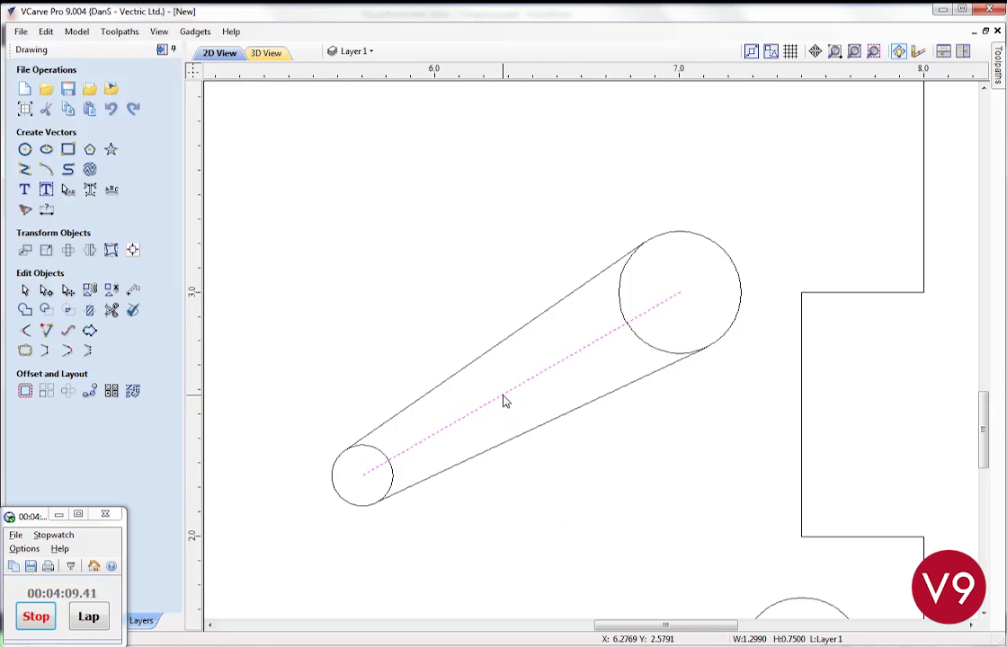
{"action": "key", "text": "Delete"}
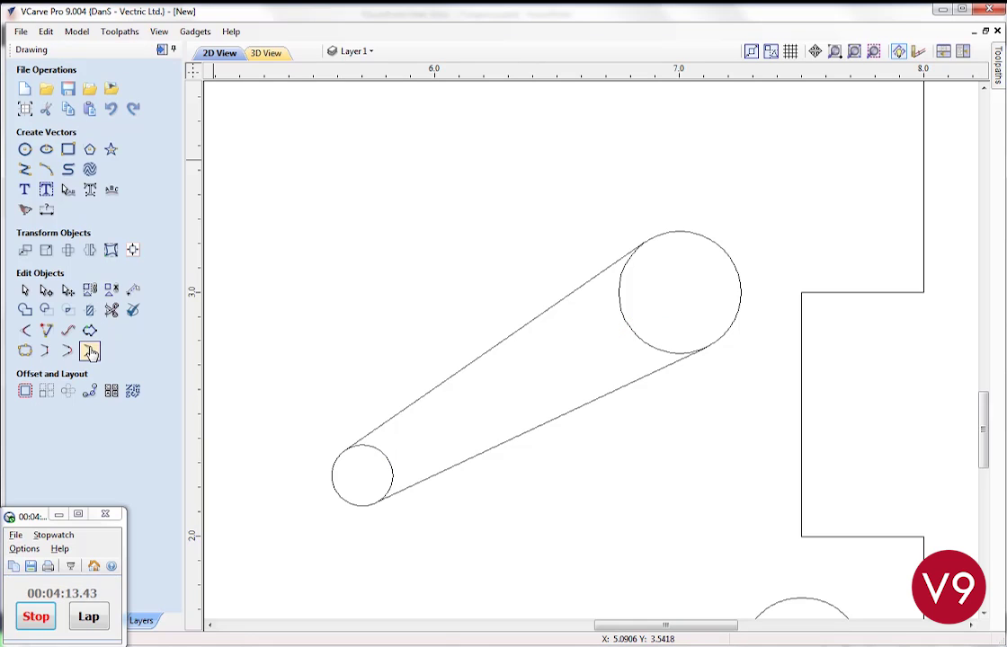
Trim away the inner arcs of the 0.25 and 0.5 inch circles to leave one closed tapered slot outline.
{"action": "left_click", "coordinate": [112, 310]}
{"action": "left_click", "coordinate": [393, 476]}
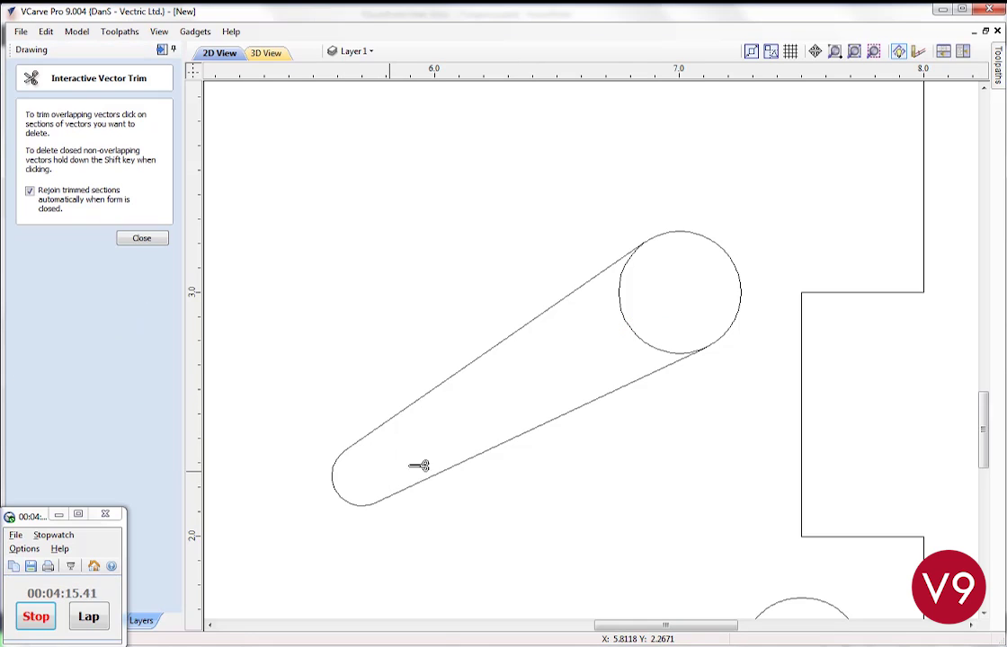
{"action": "left_click", "coordinate": [667, 346]}
{"action": "left_click", "coordinate": [162, 239]}
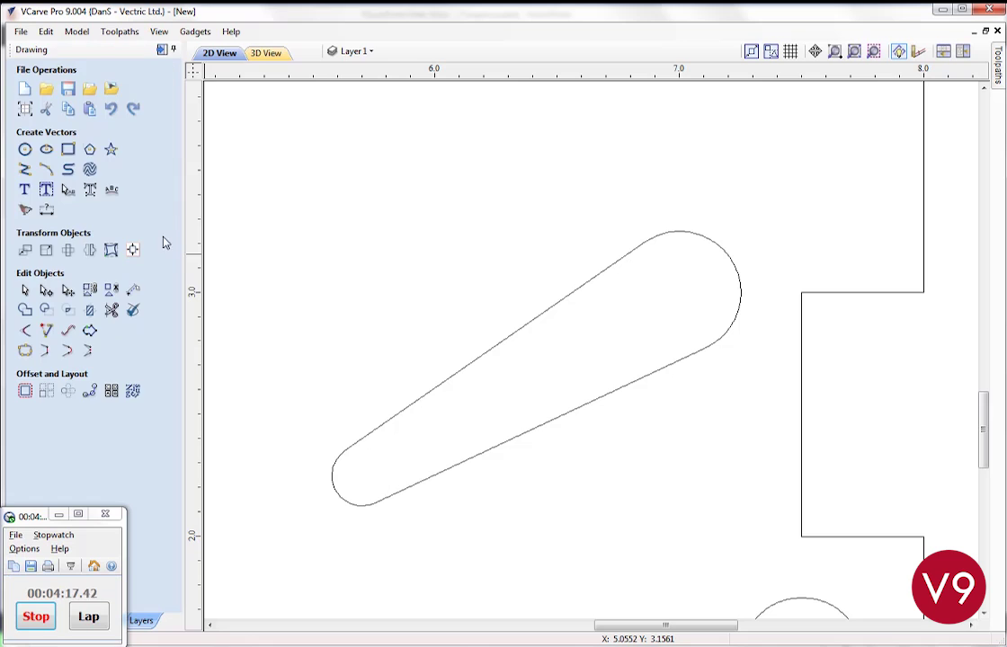
Duplicate the tapered slot 4 inches higher by moving it relatively by X 0, Y 4 and pasting a copy at the original location.
{"action": "scroll", "coordinate": [388, 254], "scroll_direction": "down", "scroll_amount": 3}
{"action": "left_click_drag", "start_coordinate": [512, 233], "coordinate": [370, 362]}
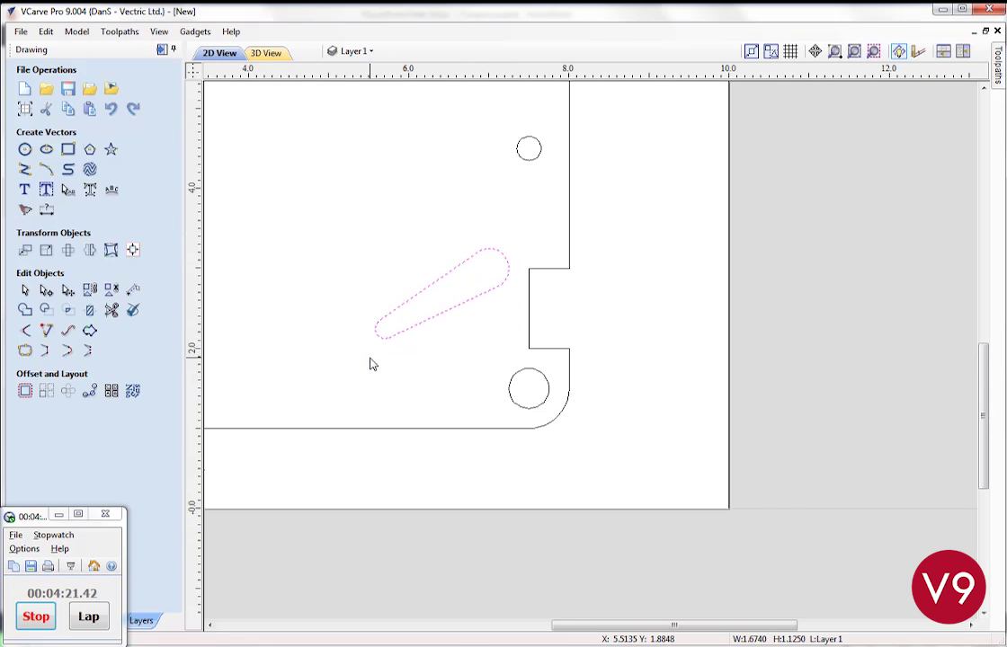
{"action": "middle_click_drag", "start_coordinate": [370, 363], "coordinate": [412, 436]}
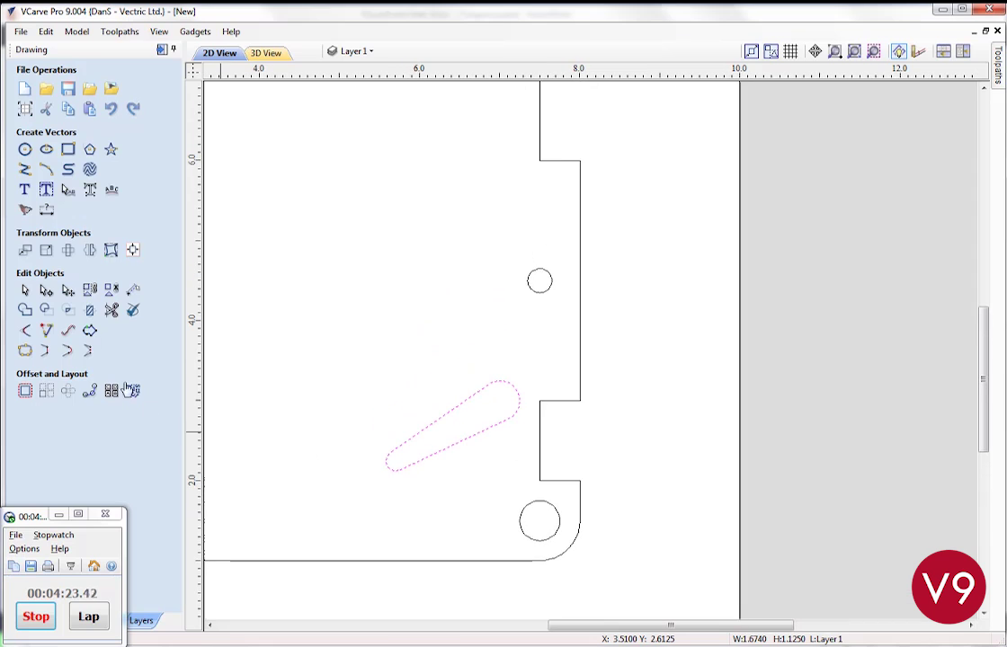
{"action": "left_click", "coordinate": [46, 250]}
{"action": "key", "text": "Tab"}
{"action": "left_click", "coordinate": [57, 250]}
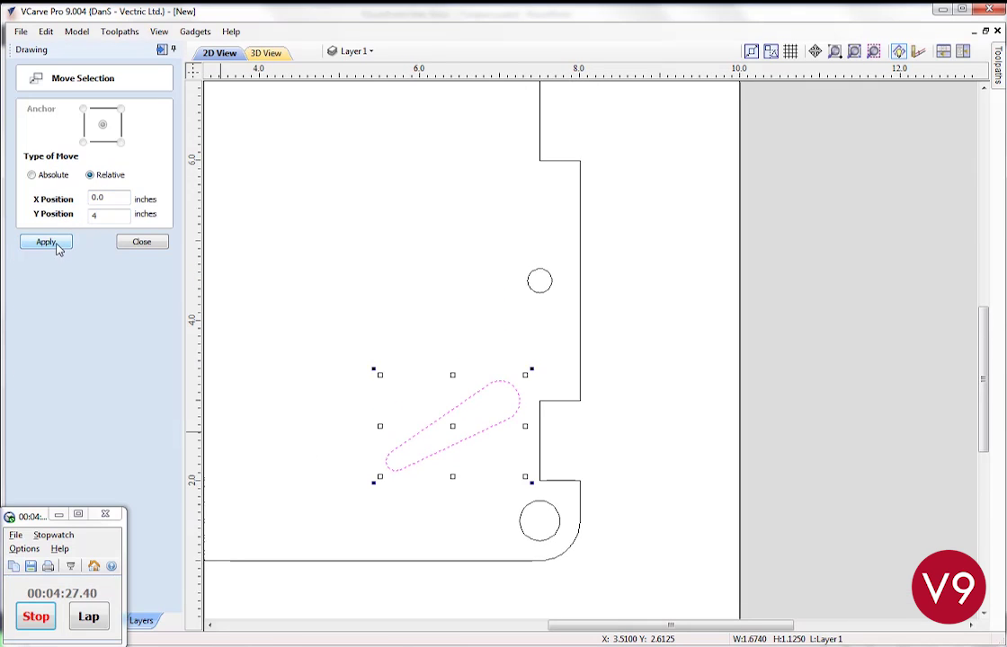
{"action": "middle_click_drag", "start_coordinate": [368, 349], "coordinate": [384, 388]}
{"action": "left_click", "coordinate": [141, 242]}
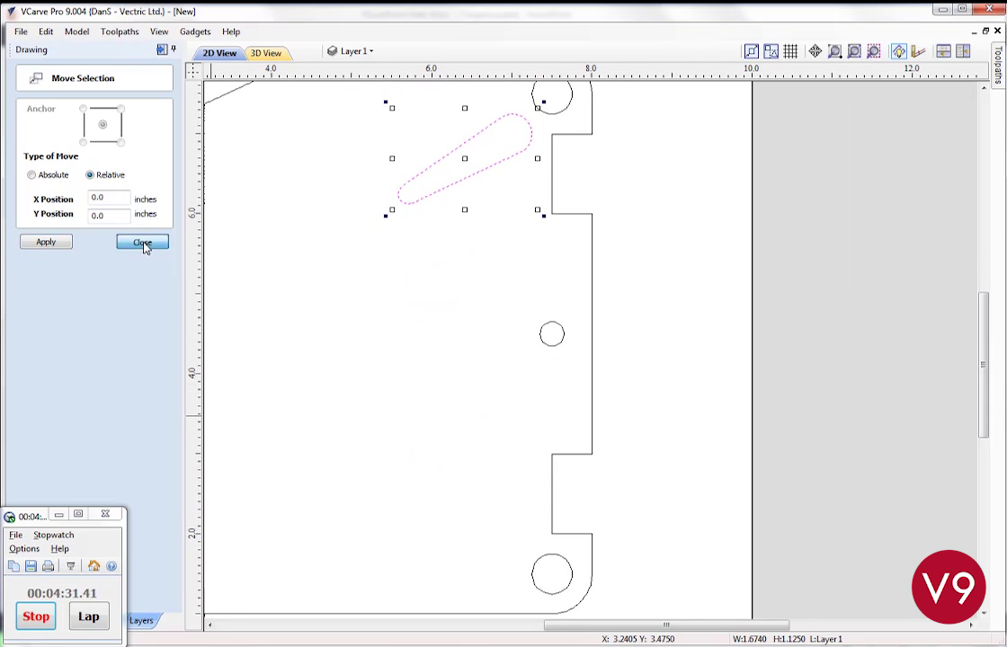
{"action": "key", "text": "ctrl+v"}
{"action": "left_click", "coordinate": [350, 358]}
{"action": "scroll", "coordinate": [519, 396], "scroll_direction": "down", "scroll_amount": 2}
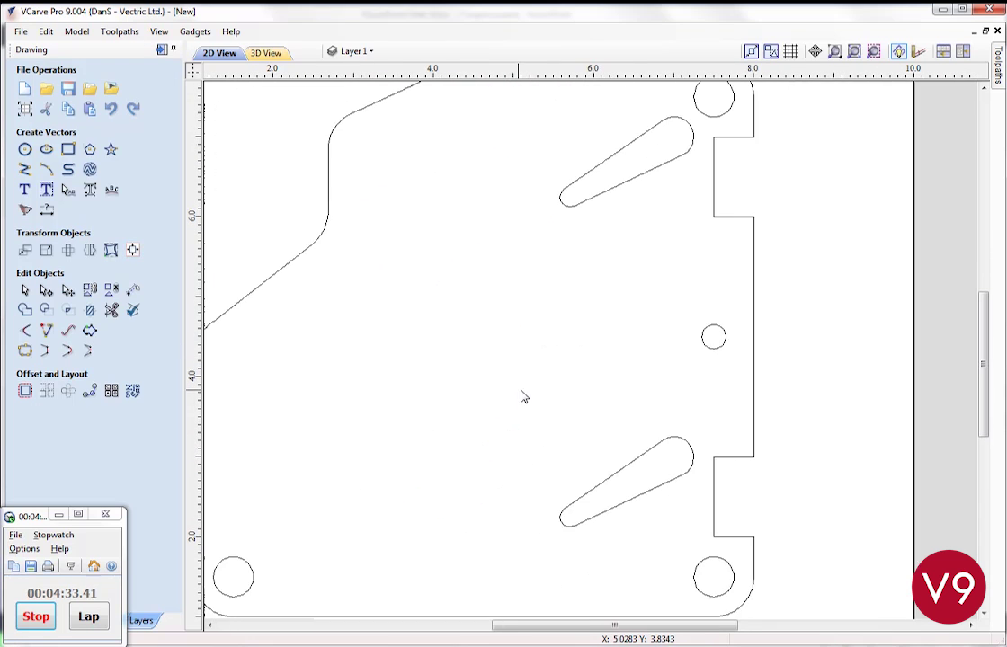
{"action": "middle_click_drag", "start_coordinate": [504, 391], "coordinate": [585, 390]}
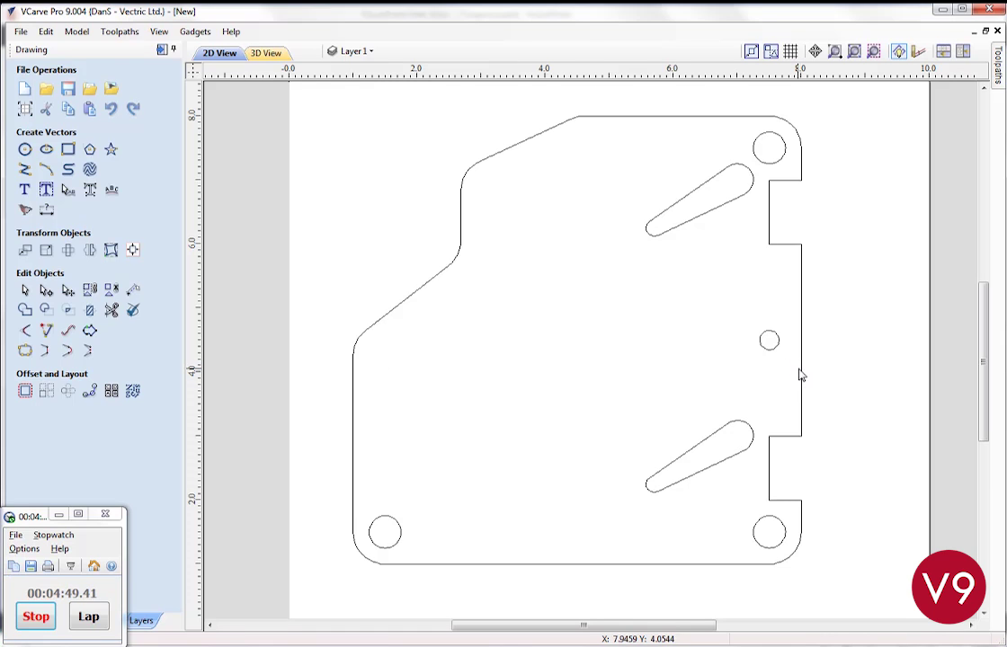
Review the geometry and smart snapping options without changing them.
{"action": "scroll", "coordinate": [548, 341], "scroll_direction": "up", "scroll_amount": 1}
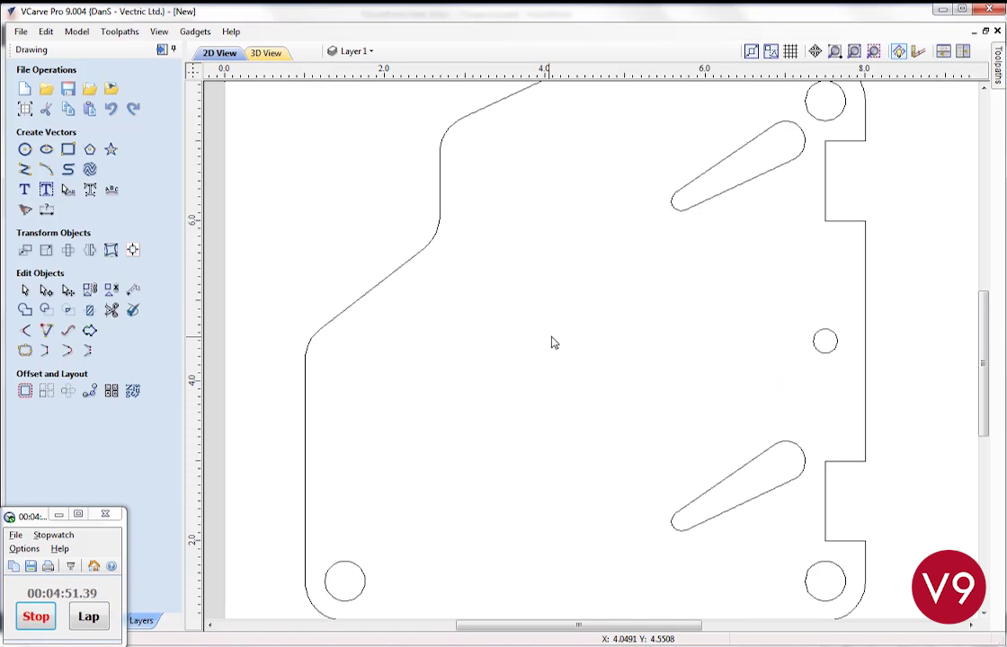
{"action": "middle_click_drag", "start_coordinate": [521, 315], "coordinate": [472, 319]}
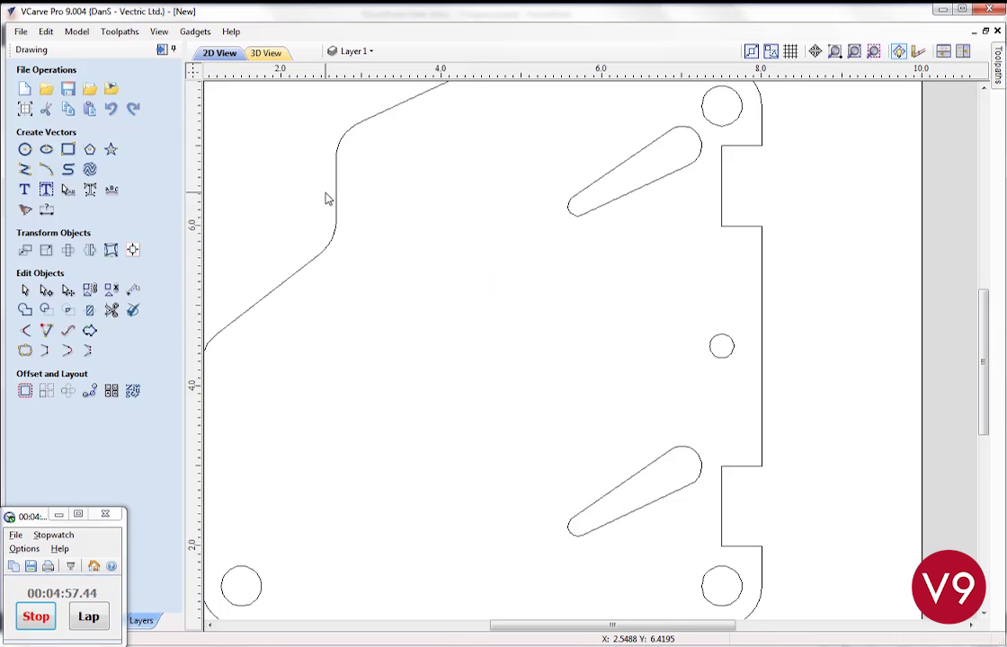
{"action": "key", "text": "F4"}
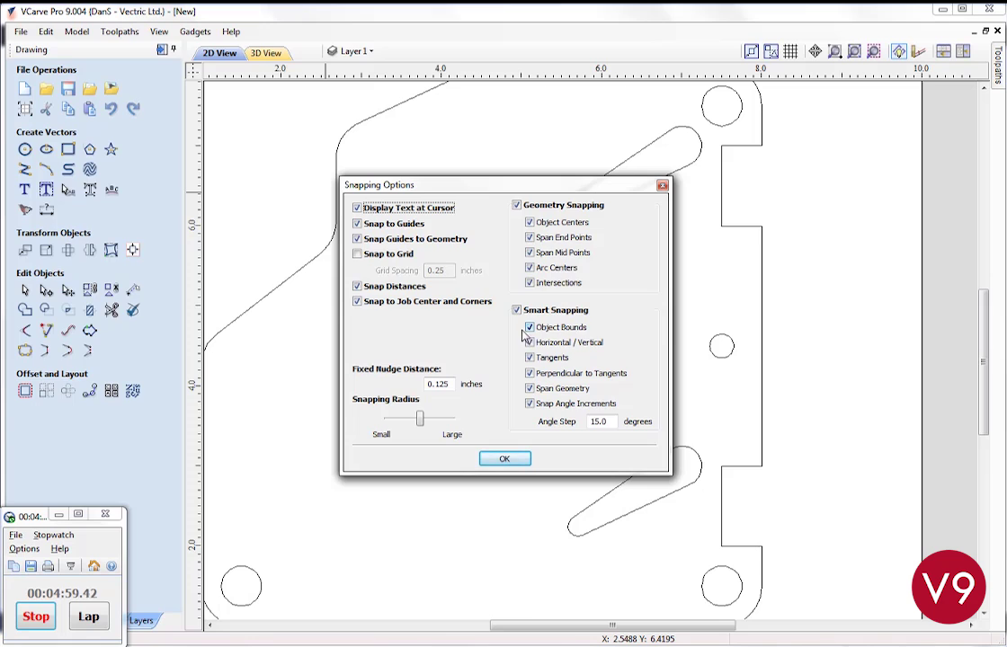
{"action": "left_click", "coordinate": [505, 460]}
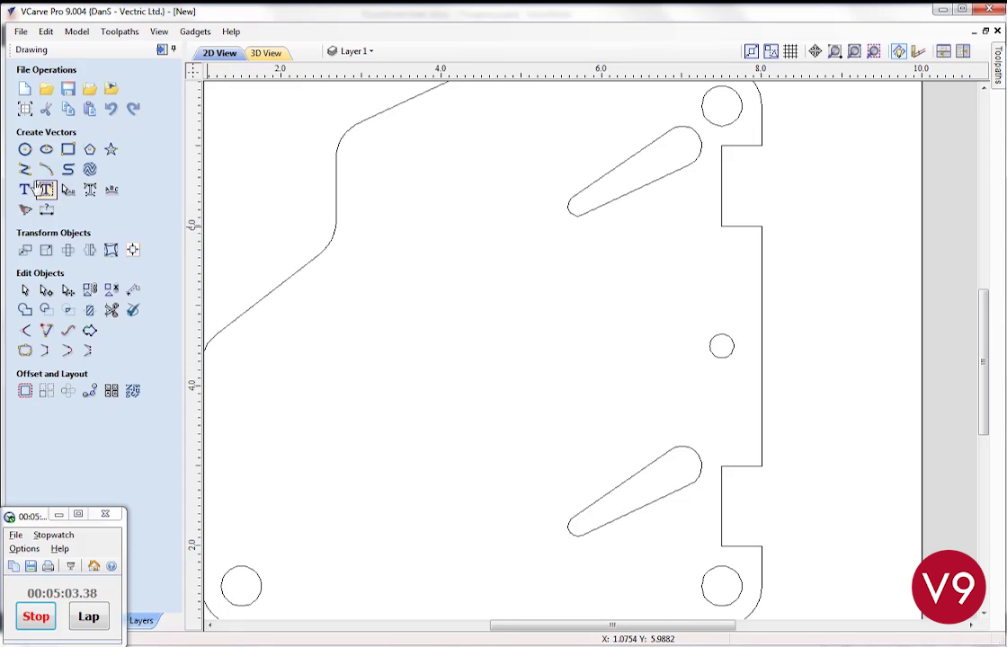
Draw a vertical construction line about 2.875 inches long from the upper slot's lower-left bounds corner down to the lower slot's top level.
{"action": "left_click", "coordinate": [25, 170]}
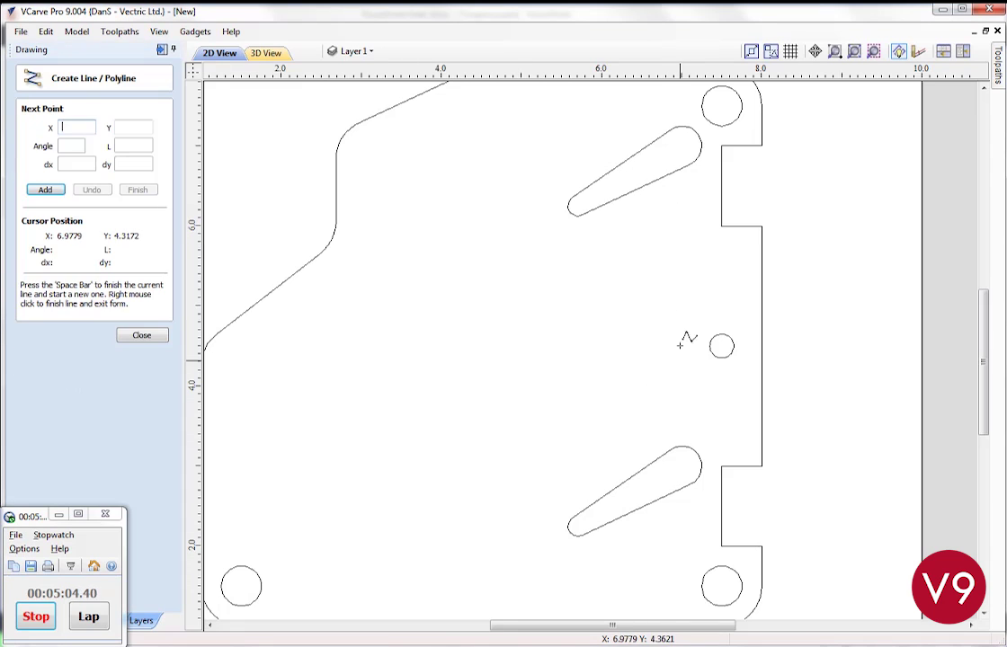
{"action": "left_click", "coordinate": [568, 216]}
{"action": "left_click", "coordinate": [684, 447]}
{"action": "key", "text": "ctrl+z"}
{"action": "left_click", "coordinate": [567, 447]}
{"action": "left_click", "coordinate": [141, 337]}
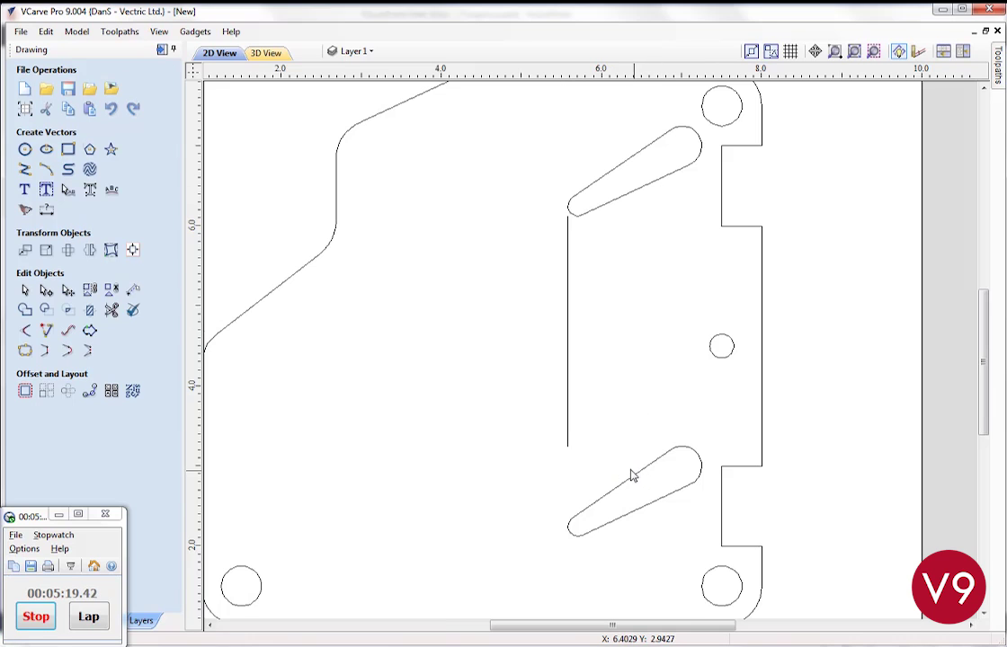
Create a 3 by 1 inch ellipse centred at about X 4.5, Y 4.6875, aligned with the midpoint of the construction line.
{"action": "middle_click_drag", "start_coordinate": [483, 352], "coordinate": [580, 346]}
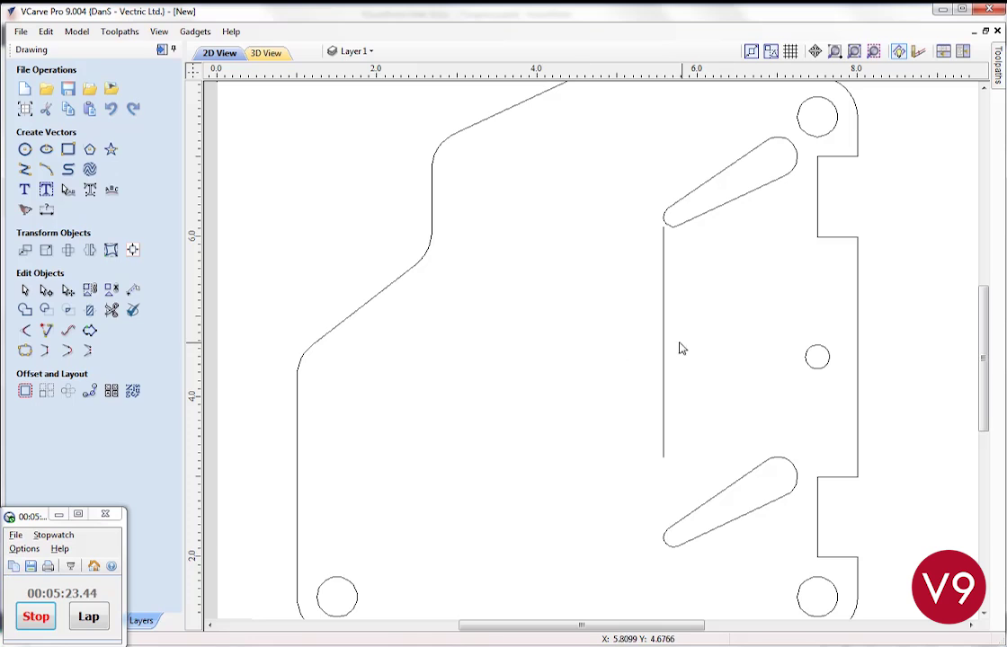
{"action": "left_click", "coordinate": [46, 150]}
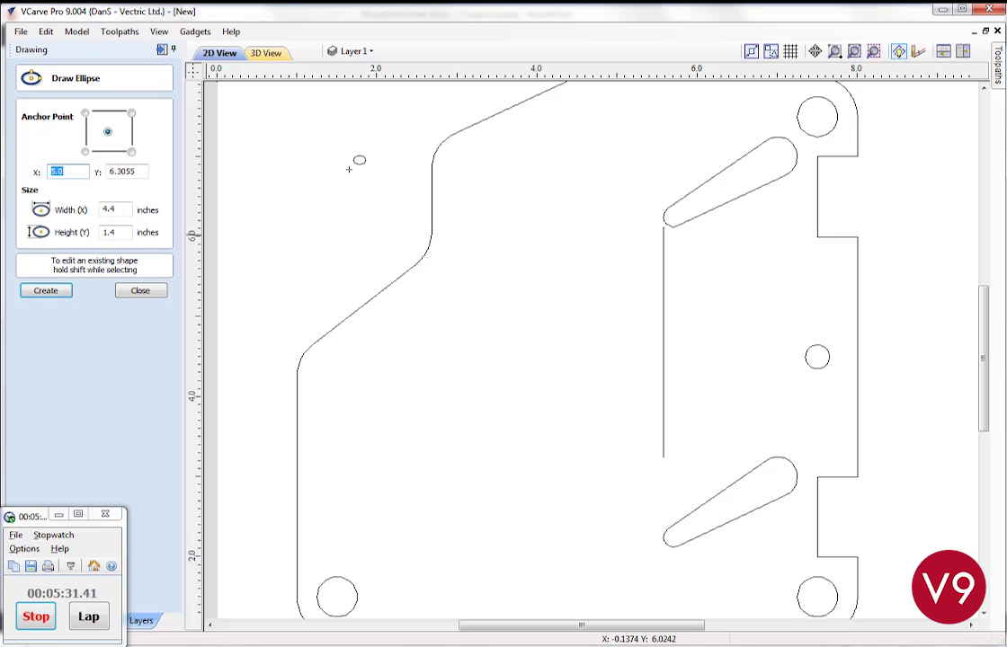
{"action": "middle_click_drag", "start_coordinate": [601, 357], "coordinate": [590, 485]}
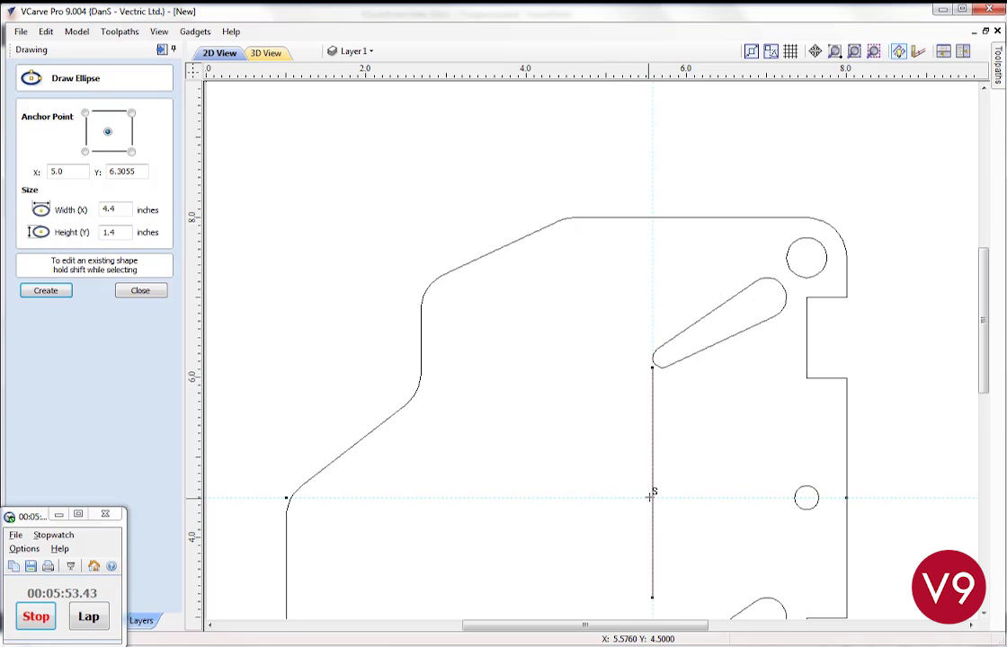
{"action": "left_click", "coordinate": [564, 483]}
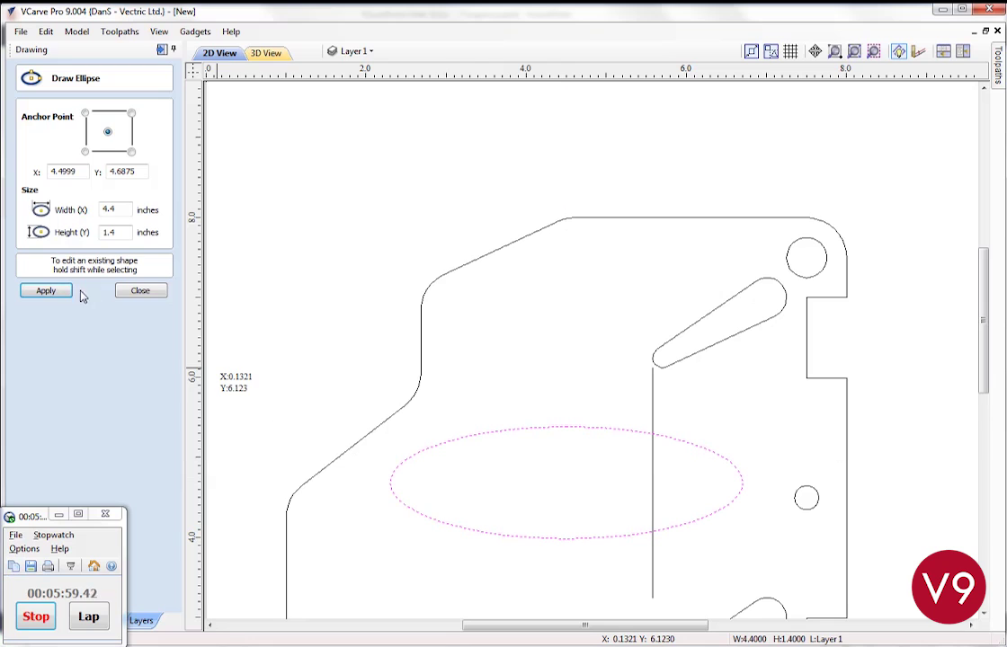
{"action": "left_click_drag", "start_coordinate": [123, 214], "coordinate": [89, 213]}
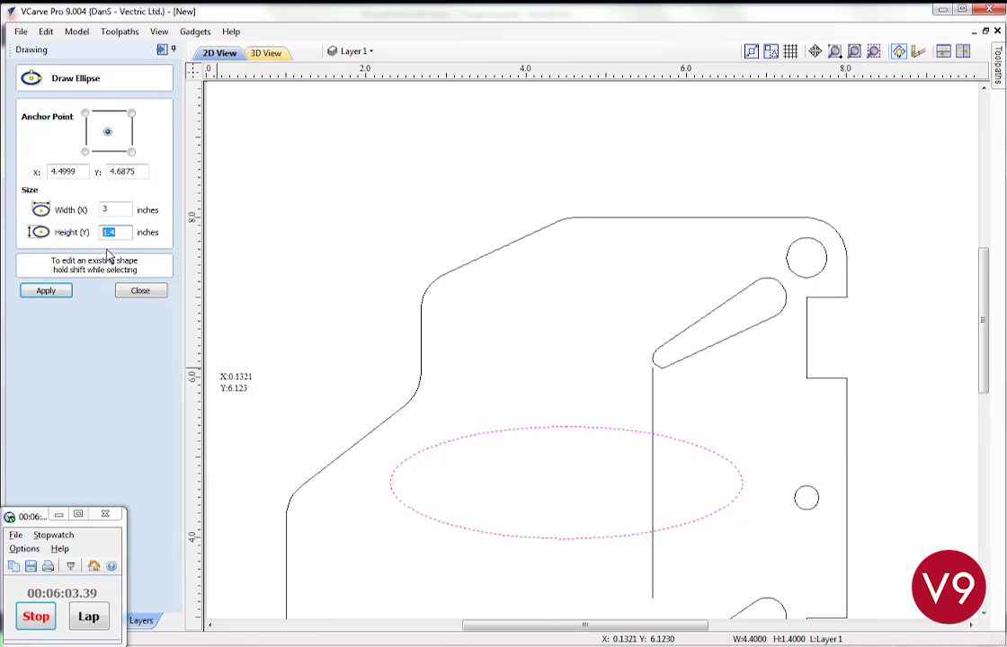
{"action": "left_click", "coordinate": [47, 292]}
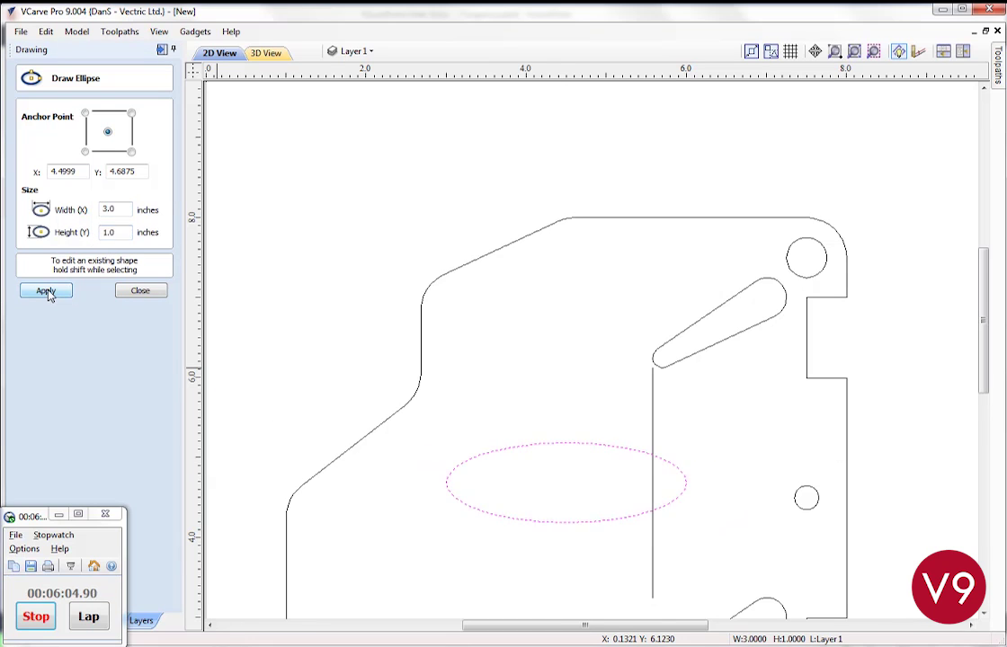
{"action": "left_click", "coordinate": [117, 293]}
Delete the vertical construction line between the two slots and stop the running stopwatch.
{"action": "left_click", "coordinate": [654, 430]}
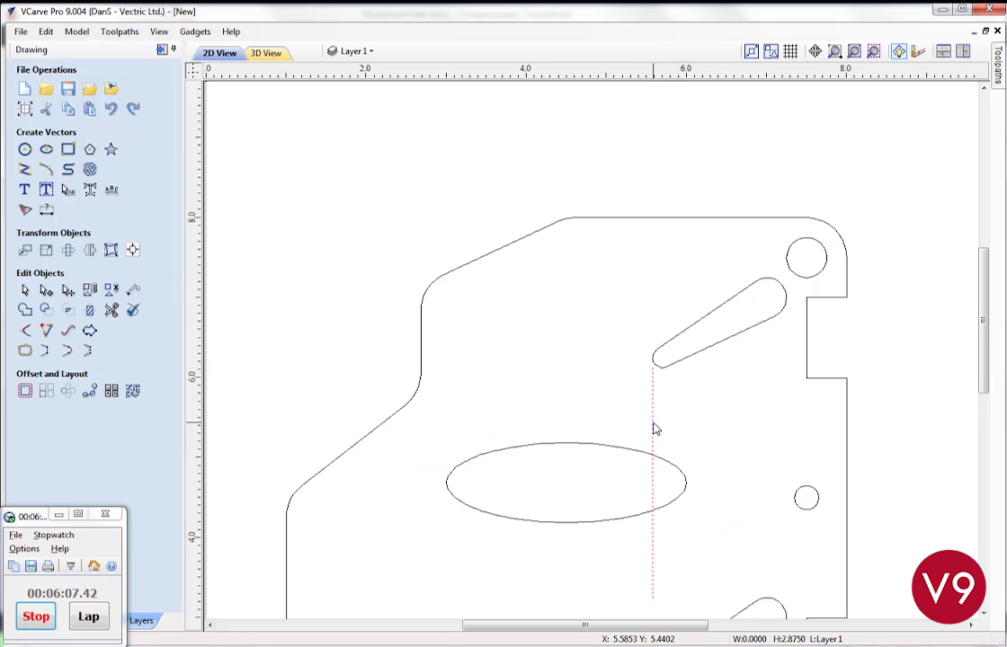
{"action": "key", "text": "Delete"}
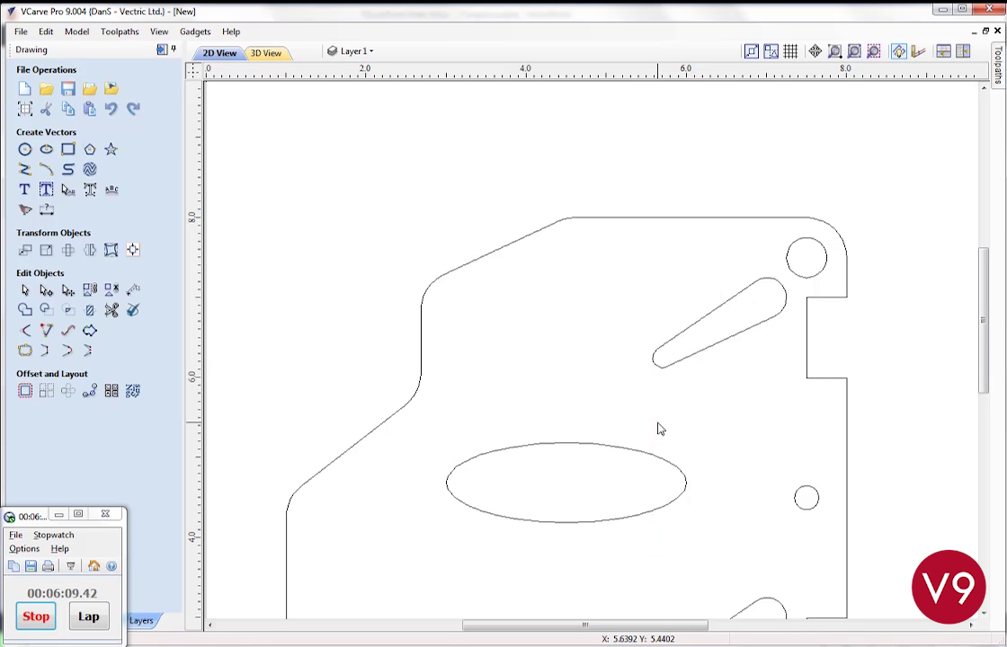
{"action": "scroll", "coordinate": [658, 427], "scroll_direction": "down", "scroll_amount": 3}
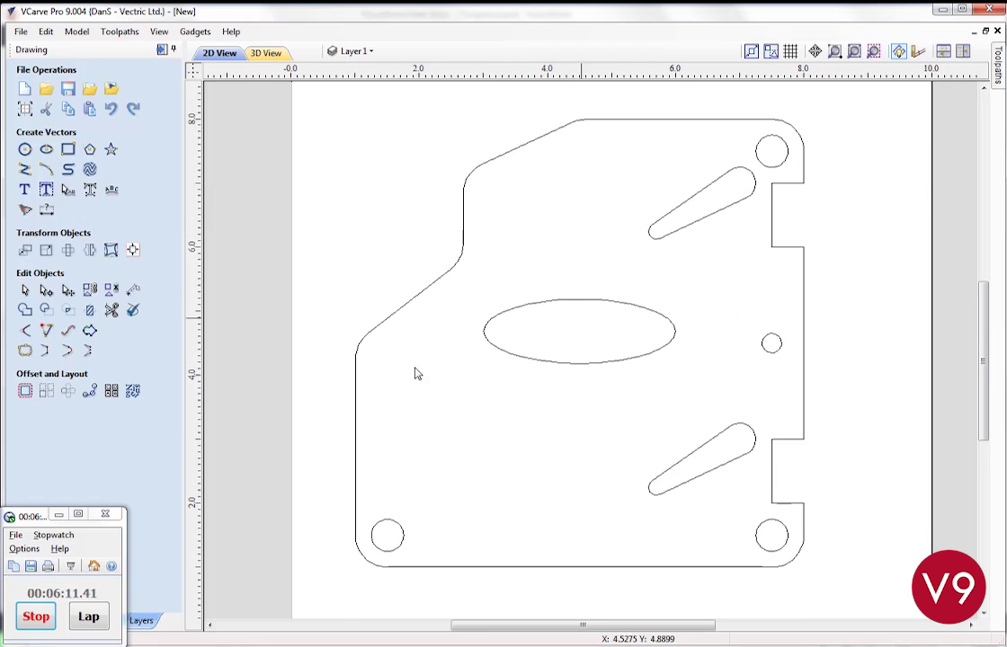
{"action": "left_click", "coordinate": [36, 617]}
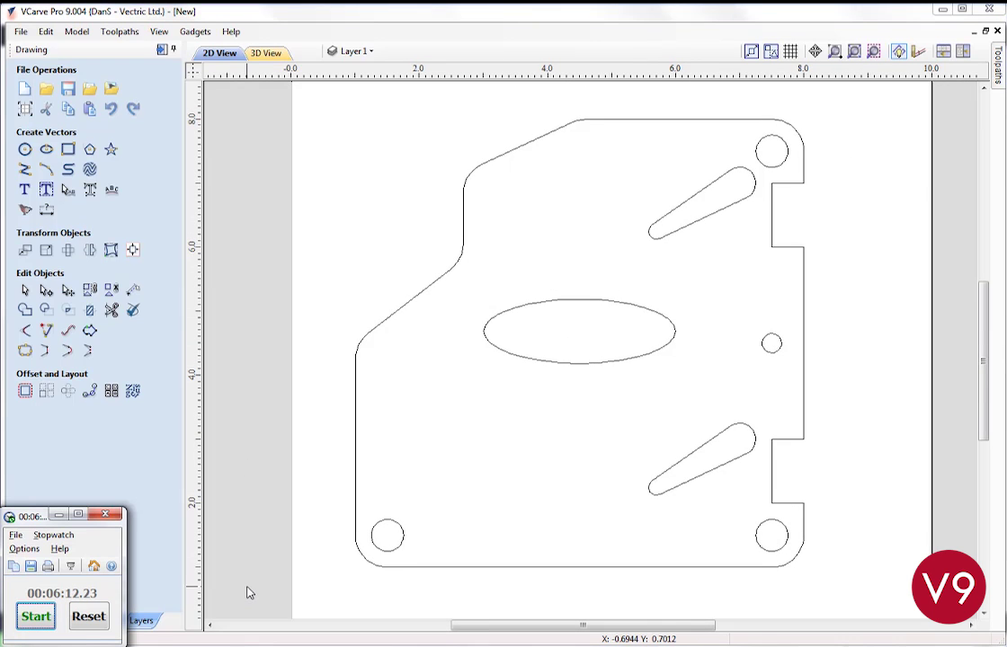